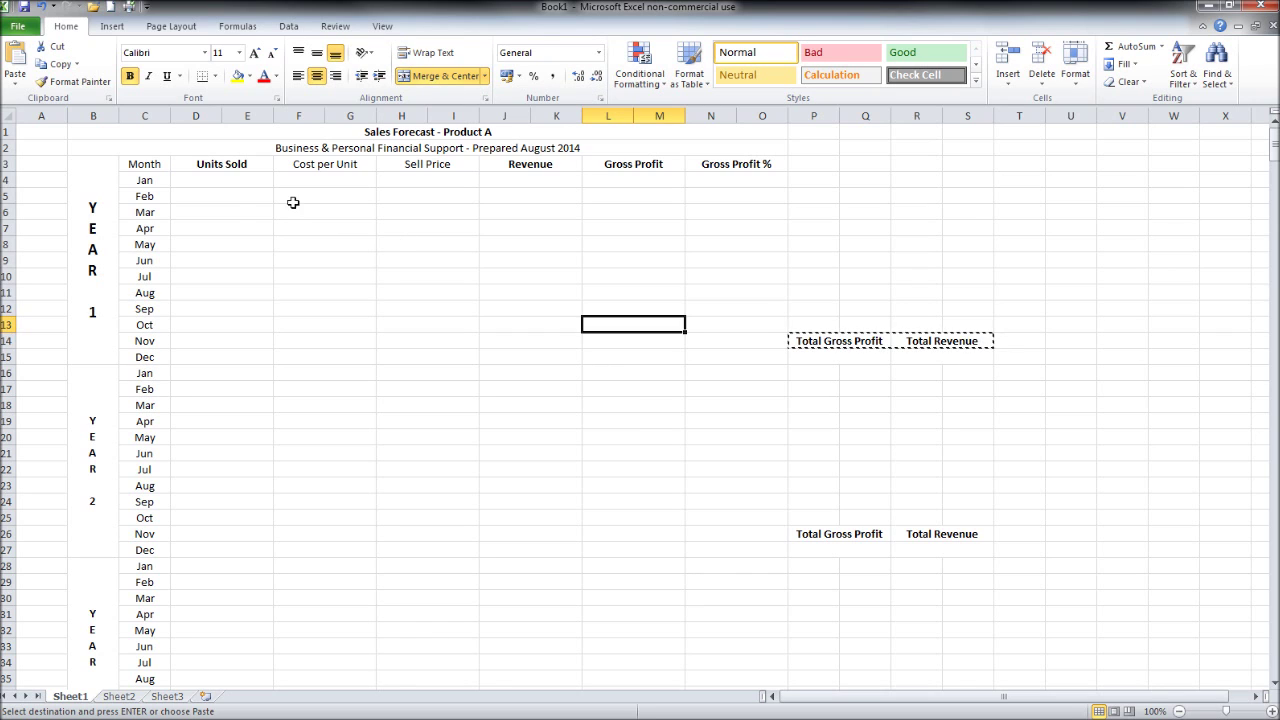
- Enter Year 1 Units Sold for Jan–Jun as 2, 2, 3, 3, 4, 4
{"action": "left_click", "coordinate": [235, 193]}
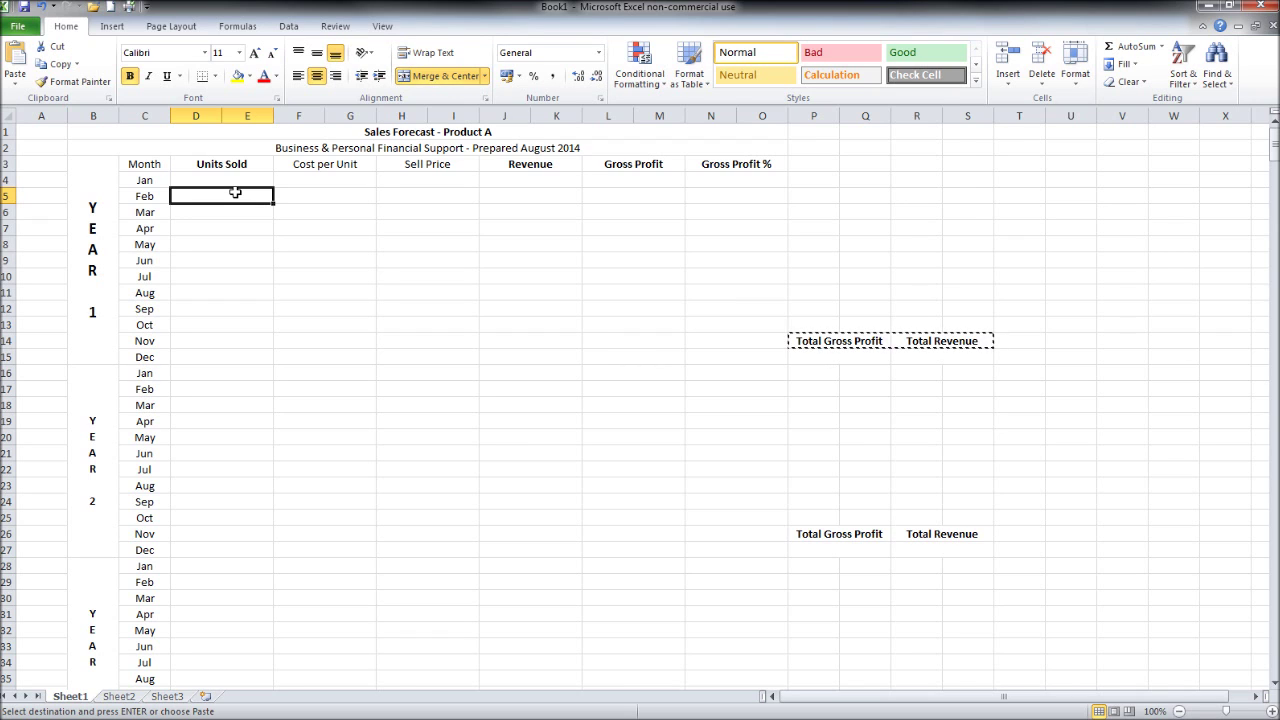
{"action": "left_click", "coordinate": [233, 180]}
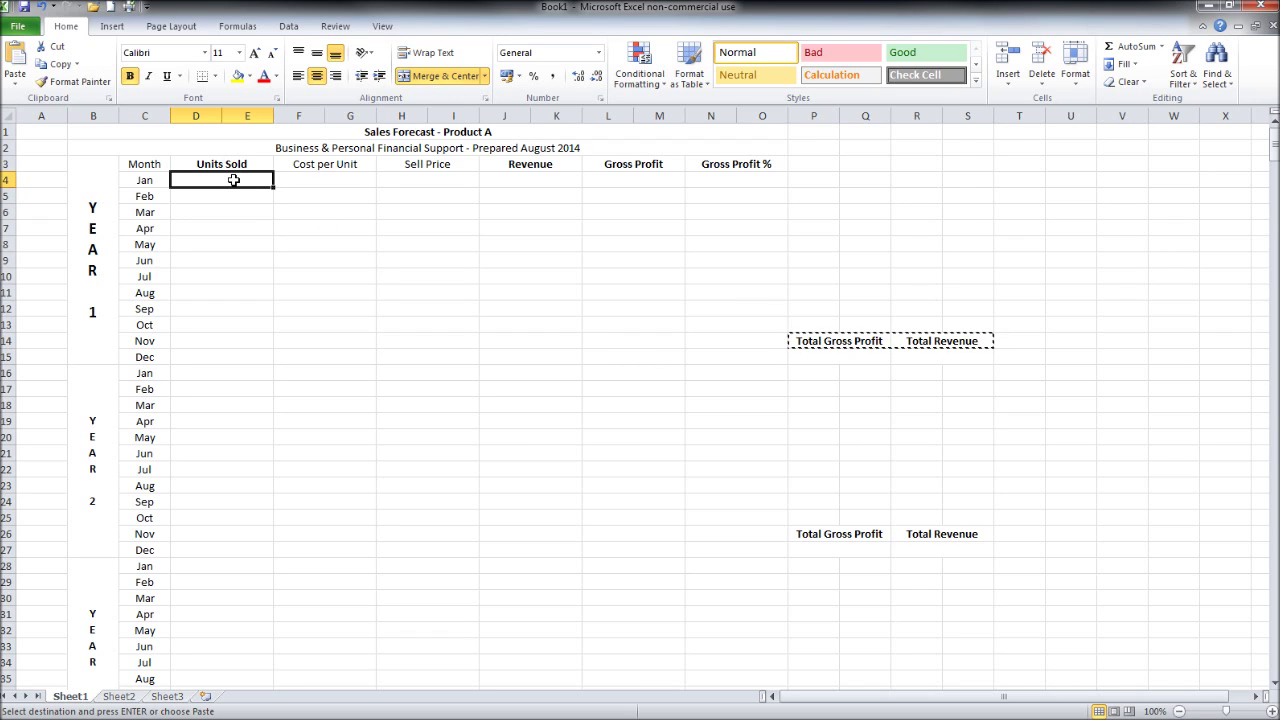
{"action": "type", "text": "2"}
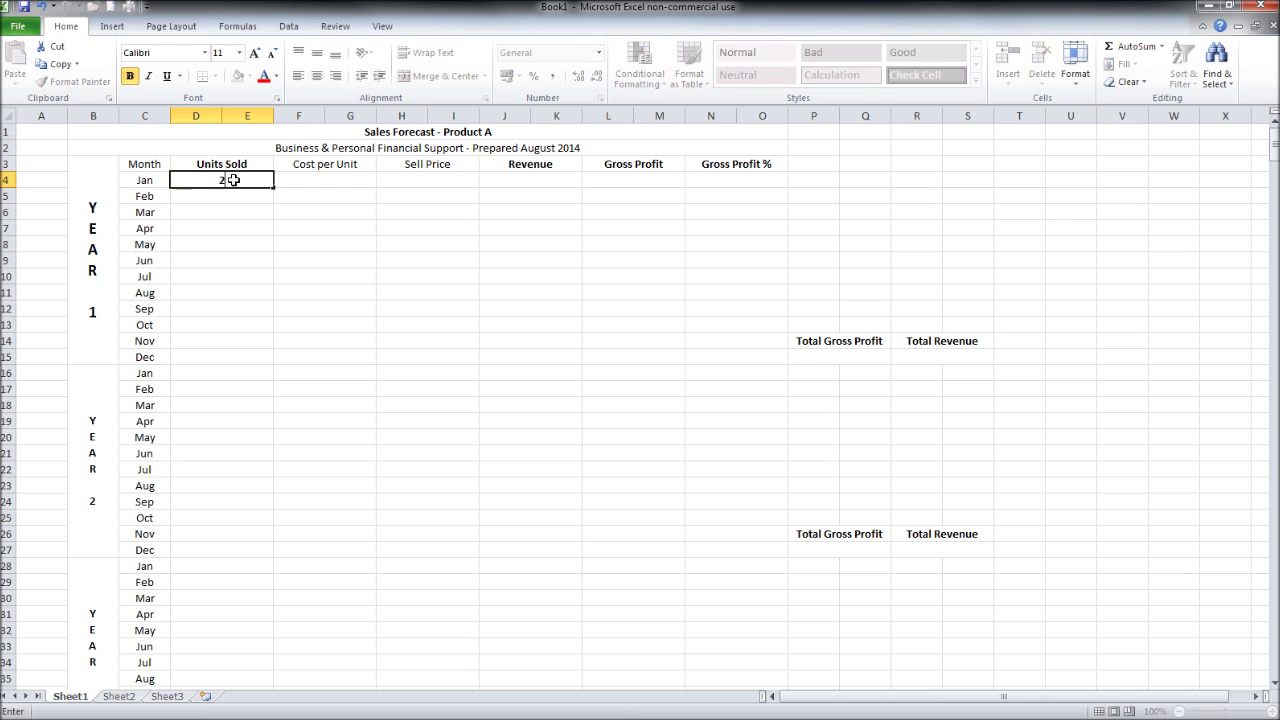
{"action": "key", "text": "Return"}
{"action": "type", "text": "2"}
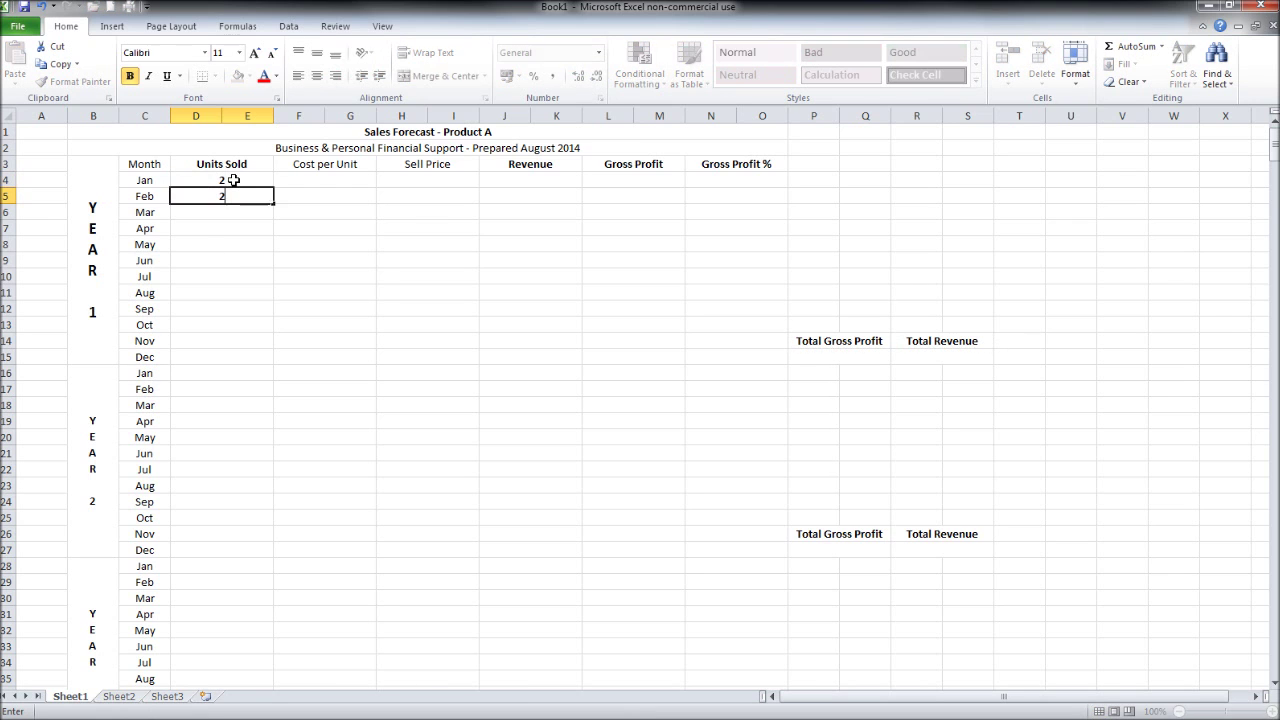
{"action": "key", "text": "Return"}
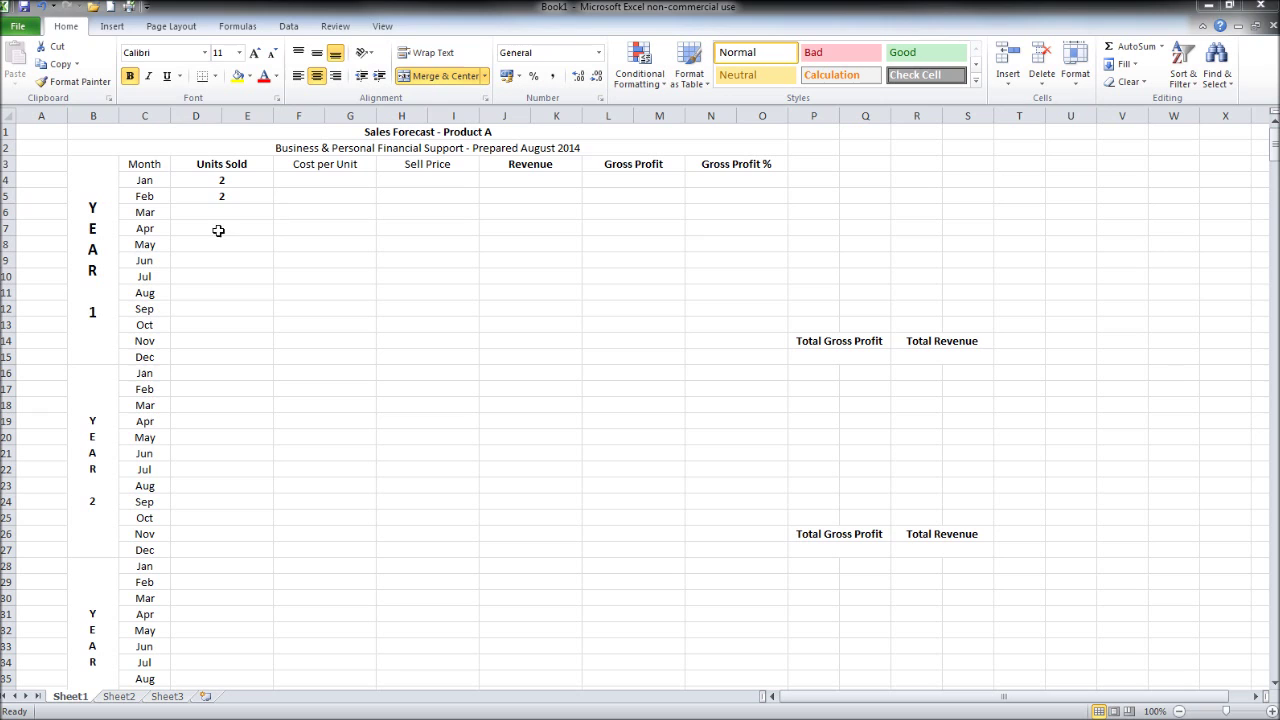
{"action": "left_click", "coordinate": [248, 212]}
{"action": "type", "text": "3"}
{"action": "key", "text": "Return"}
{"action": "type", "text": "3"}
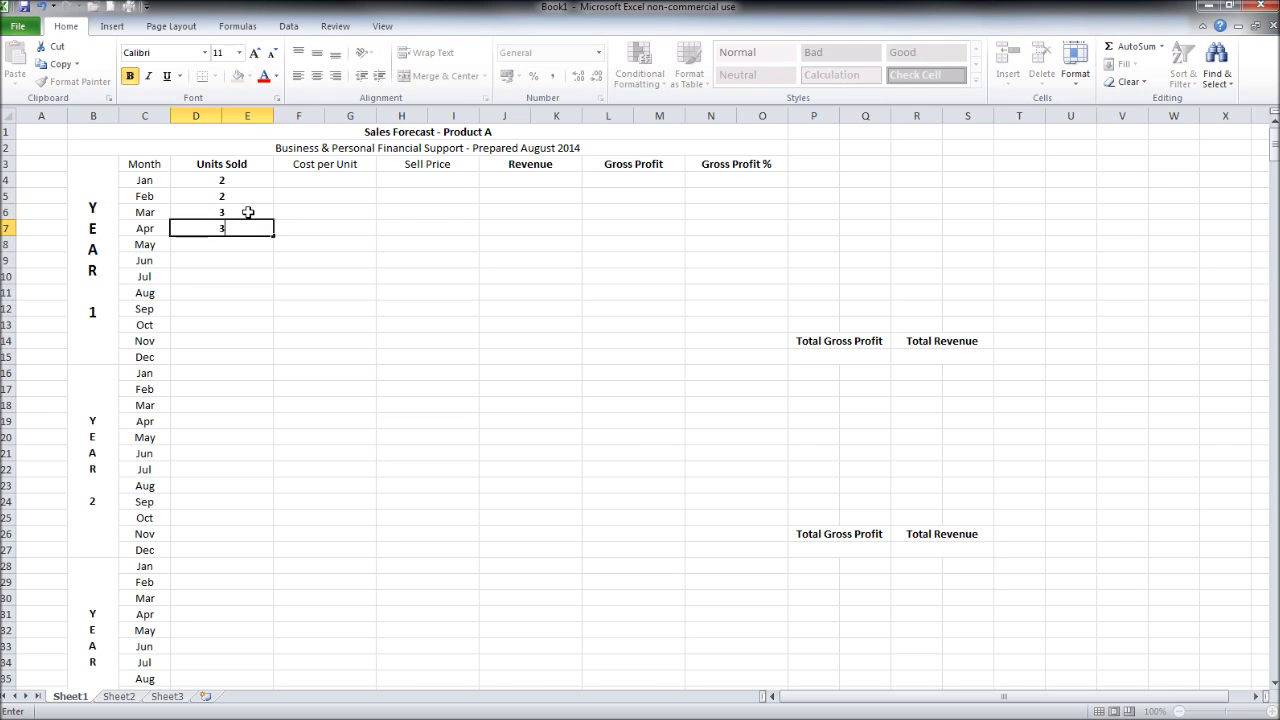
{"action": "key", "text": "Return"}
{"action": "type", "text": "4"}
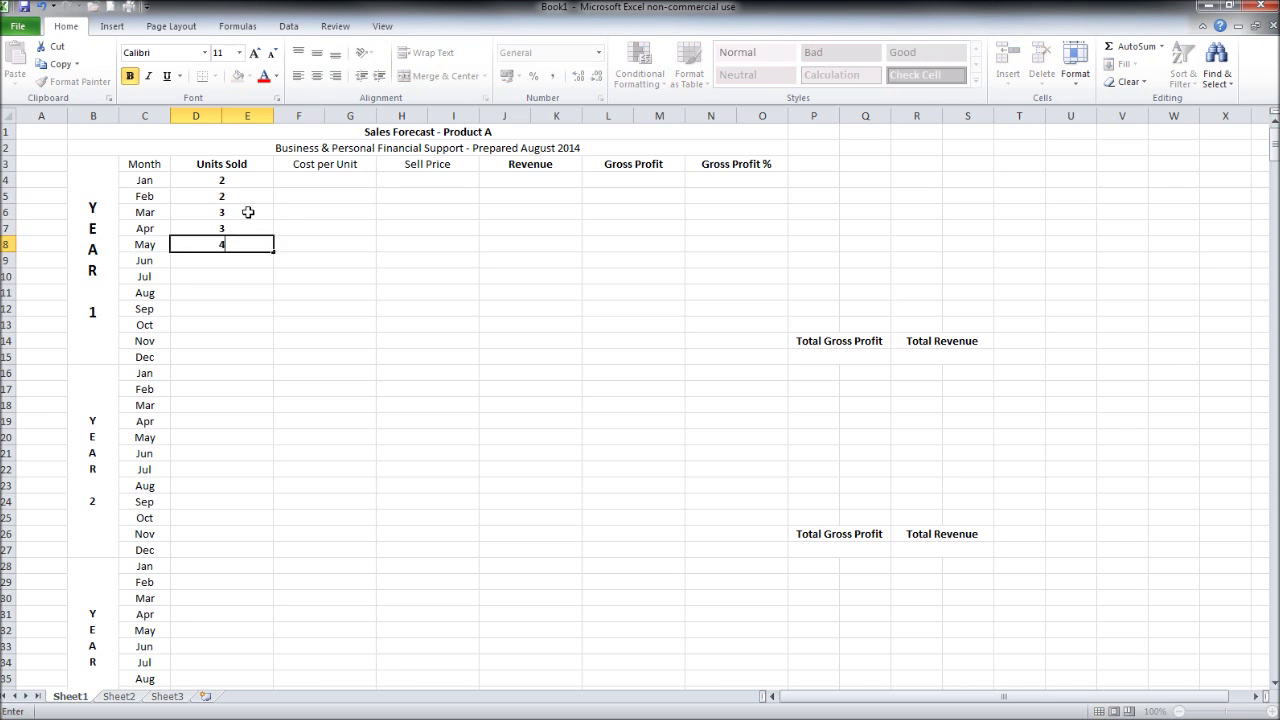
{"action": "key", "text": "Return"}
{"action": "type", "text": "4"}
{"action": "key", "text": "Return"}
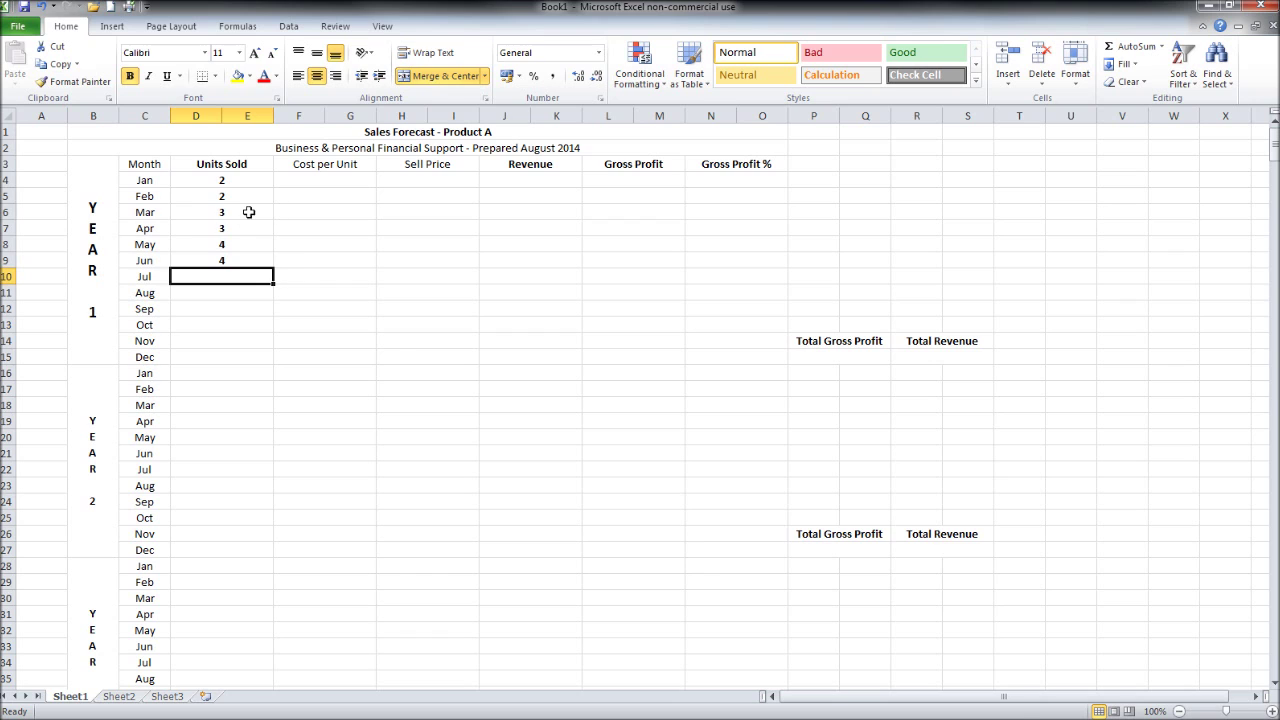
- Enter Year 1 Units Sold for Jul–Dec as 5, 5, 6, 6, 7, 7
{"action": "left_click_drag", "start_coordinate": [248, 212], "coordinate": [261, 274]}
{"action": "left_click", "coordinate": [261, 274]}
{"action": "type", "text": "5"}
{"action": "key", "text": "Return"}
{"action": "type", "text": "5"}
{"action": "key", "text": "Return"}
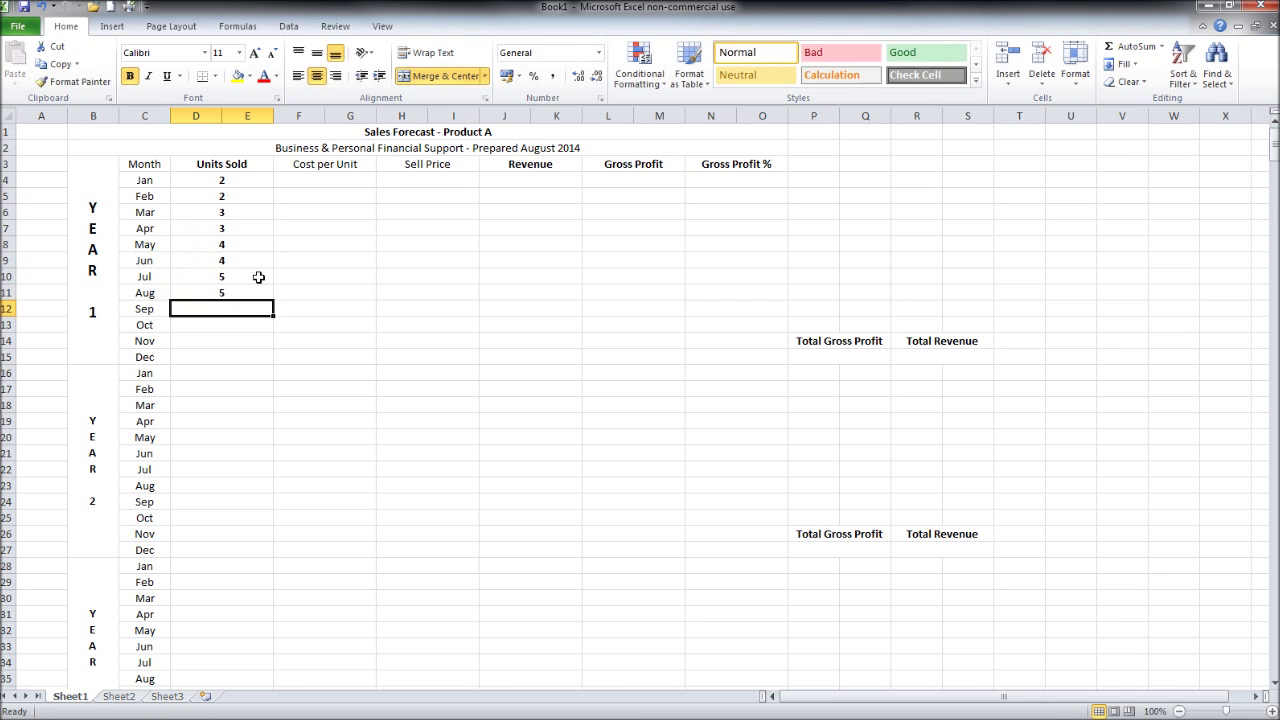
{"action": "type", "text": "6"}
{"action": "key", "text": "Return"}
{"action": "type", "text": "6"}
{"action": "key", "text": "Return"}
{"action": "type", "text": "7"}
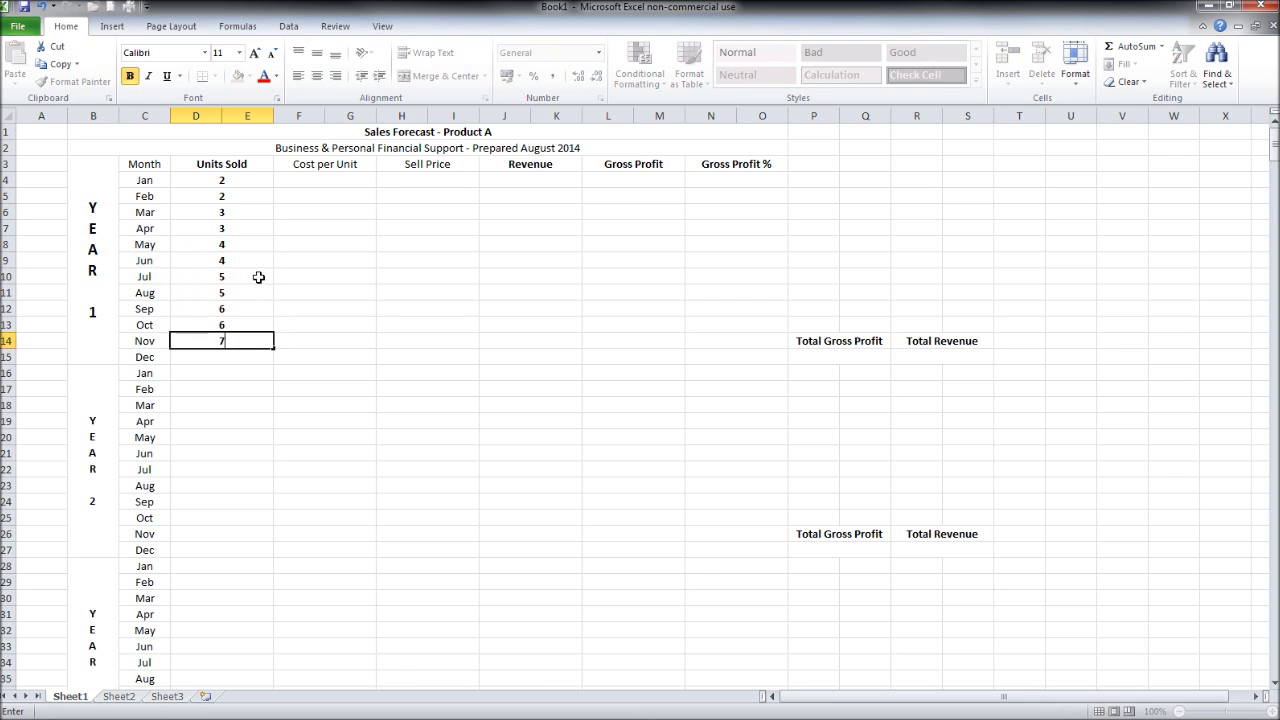
{"action": "key", "text": "Return"}
{"action": "type", "text": "7"}
{"action": "key", "text": "Return"}
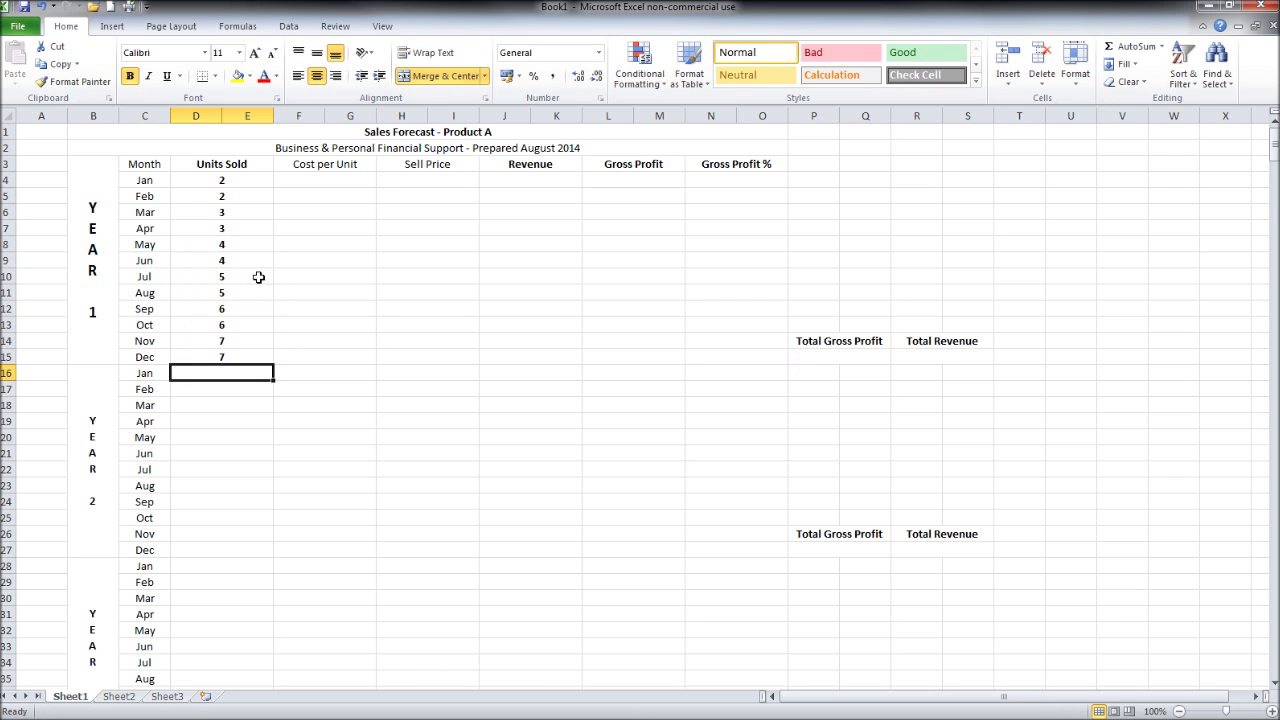
- Check each Year 1 Units Sold figure from Jan down to Dec
{"action": "left_click", "coordinate": [249, 177]}
{"action": "left_click", "coordinate": [251, 194]}
{"action": "left_click", "coordinate": [249, 212]}
{"action": "left_click", "coordinate": [247, 229]}
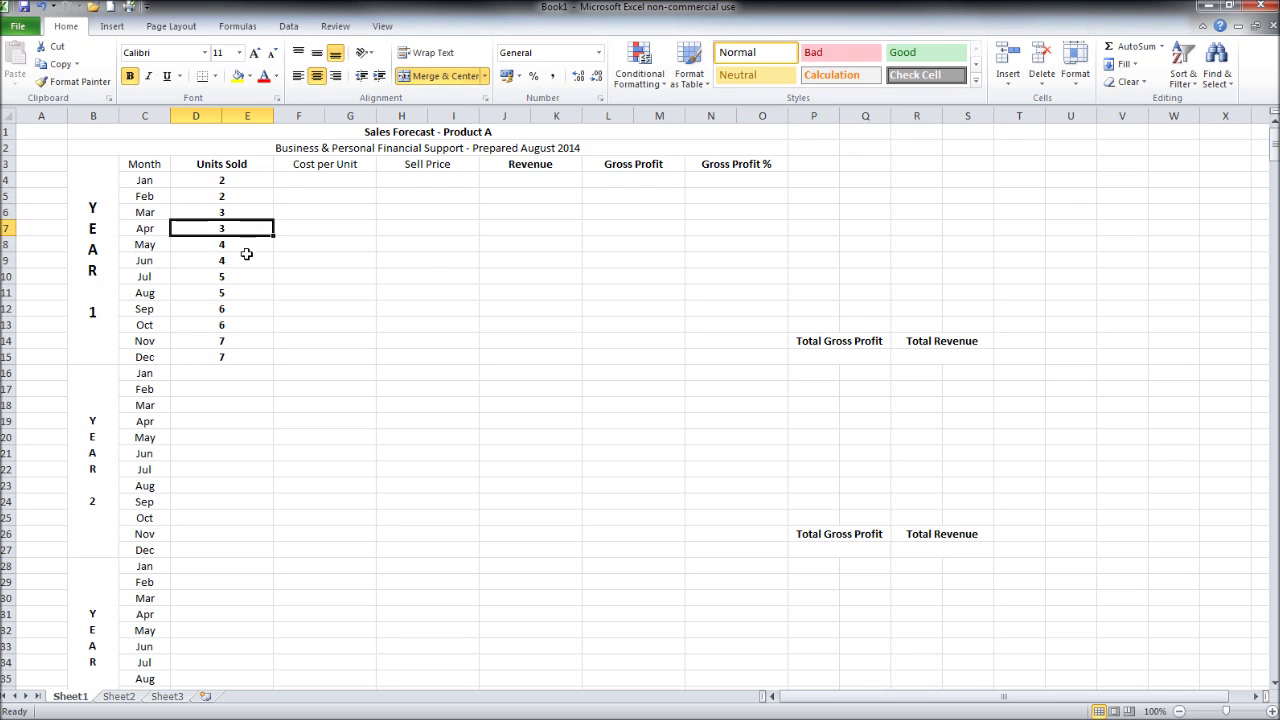
{"action": "left_click", "coordinate": [248, 246]}
{"action": "left_click", "coordinate": [249, 261]}
{"action": "left_click", "coordinate": [251, 277]}
{"action": "left_click", "coordinate": [251, 293]}
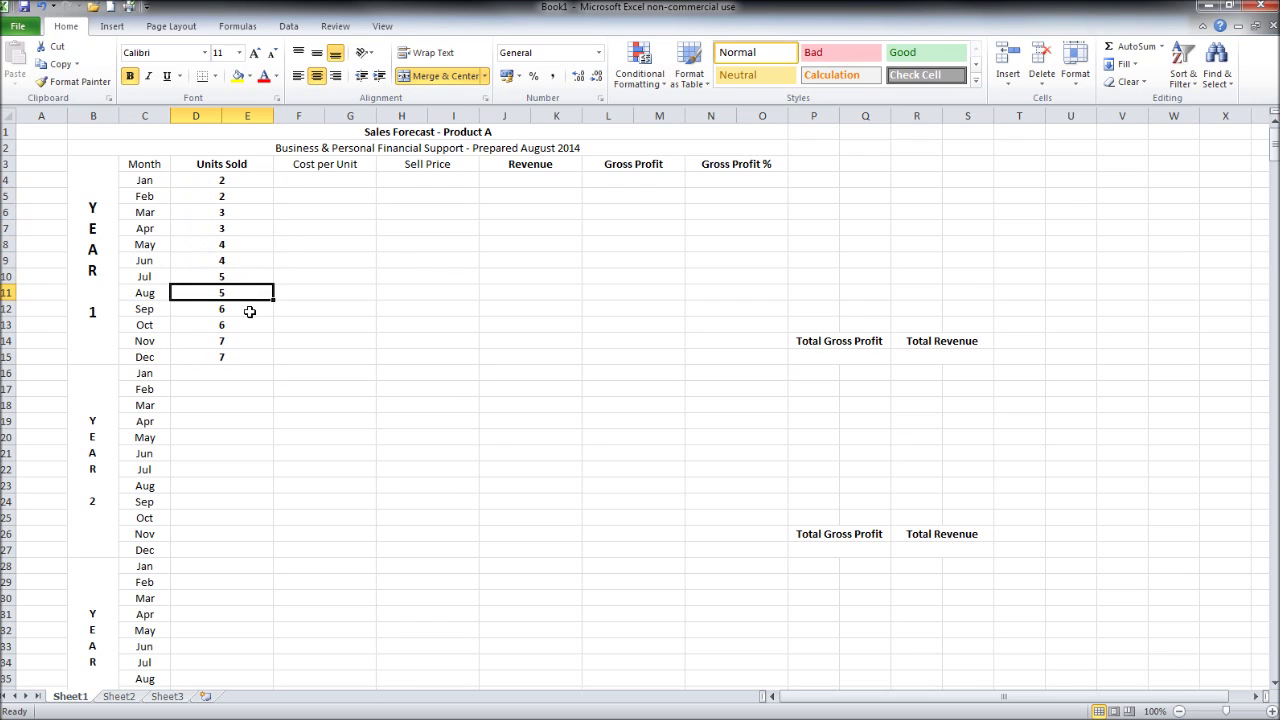
{"action": "left_click", "coordinate": [250, 309]}
{"action": "left_click", "coordinate": [251, 325]}
{"action": "left_click", "coordinate": [250, 342]}
{"action": "left_click", "coordinate": [252, 357]}
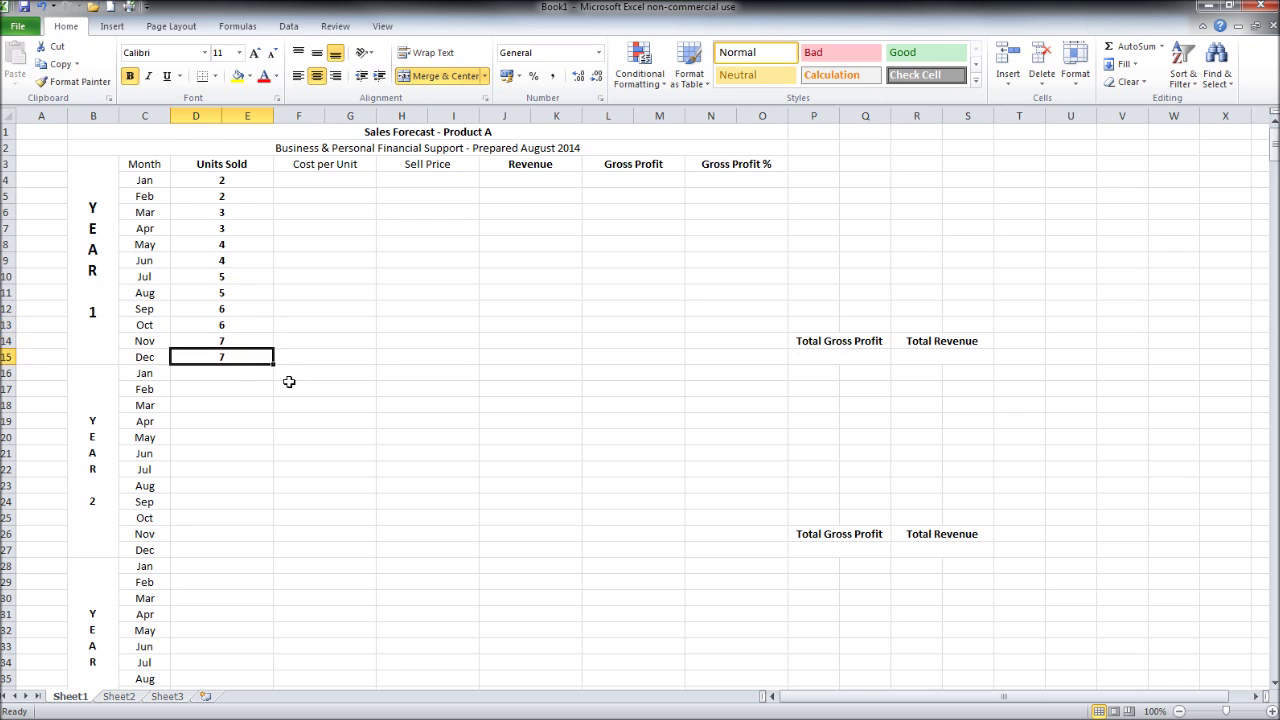
- Select the Year 2 Jan Units Sold cell
{"action": "scroll", "coordinate": [254, 309], "scroll_direction": "down", "scroll_amount": 3}
{"action": "left_click", "coordinate": [237, 229]}
{"action": "scroll", "coordinate": [360, 300], "scroll_direction": "up", "scroll_amount": 3}
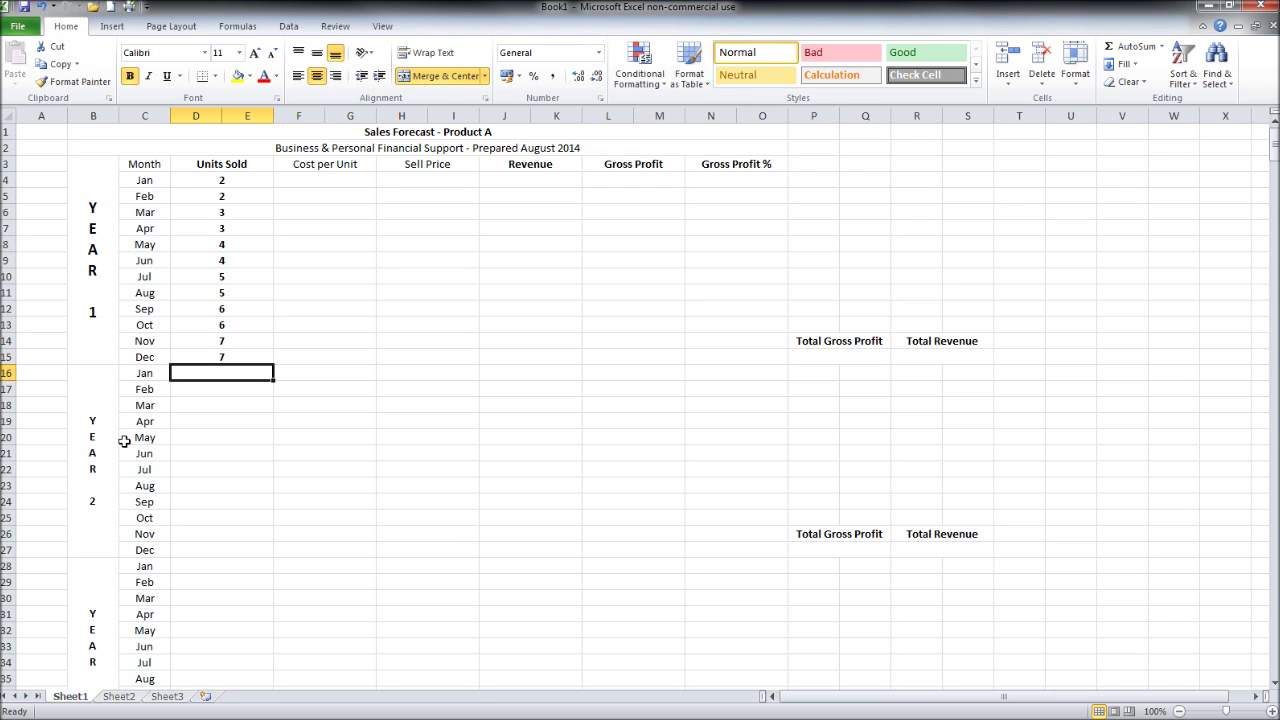
- Enter Year 2 Units Sold for Jan–Jul as 9, 11, 13, 15, 17, 19, 21
{"action": "type", "text": "9"}
{"action": "key", "text": "Return"}
{"action": "type", "text": "11"}
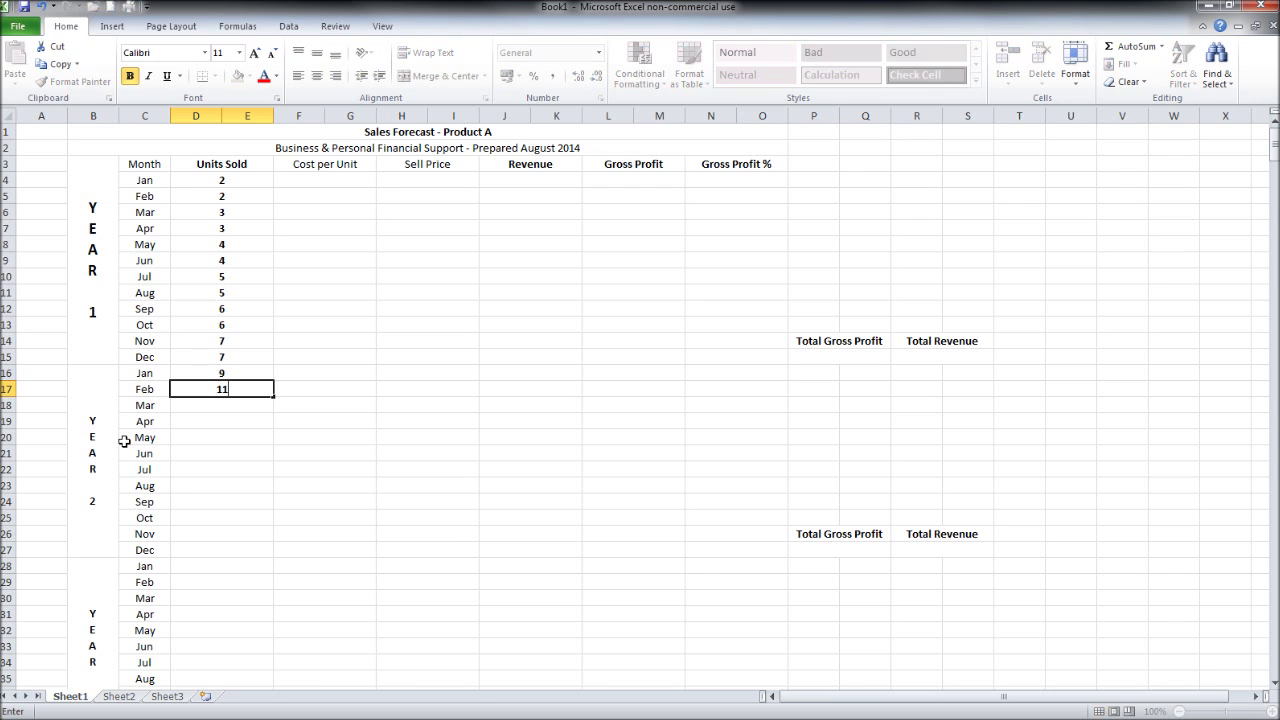
{"action": "key", "text": "Return"}
{"action": "type", "text": "13"}
{"action": "key", "text": "Return"}
{"action": "type", "text": "15"}
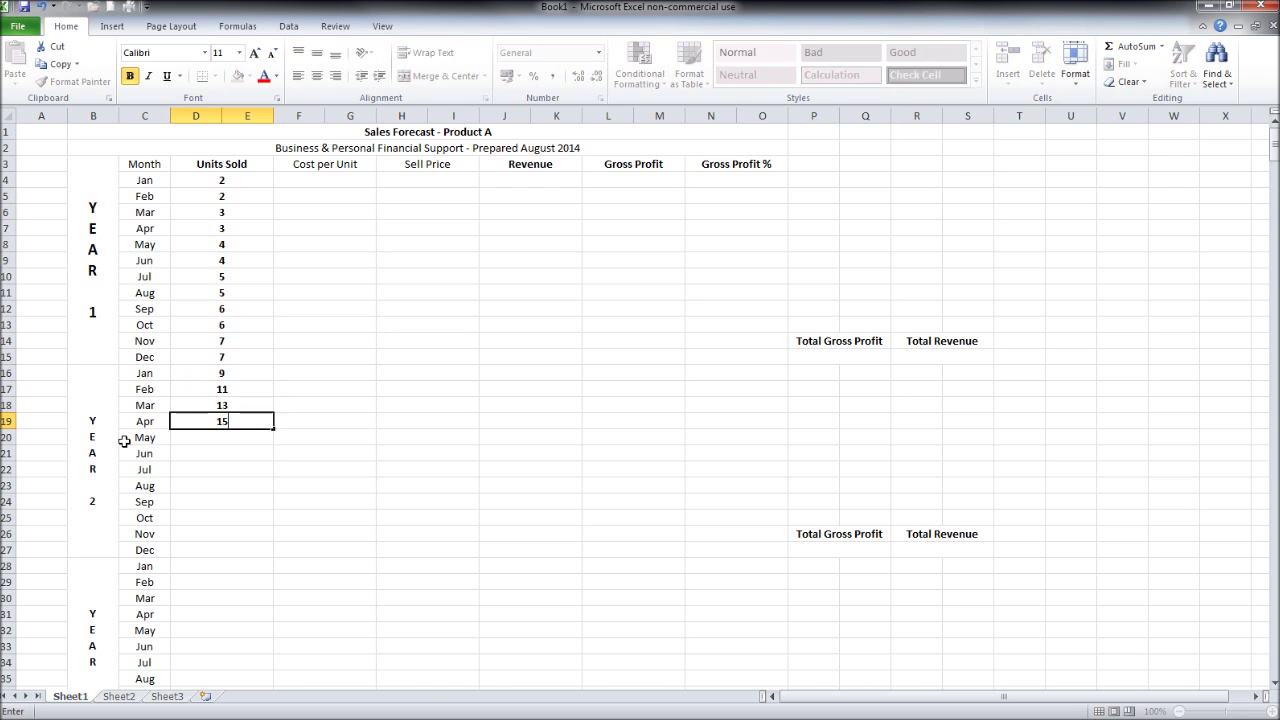
{"action": "key", "text": "Return"}
{"action": "type", "text": "17"}
{"action": "key", "text": "Return"}
{"action": "type", "text": "19"}
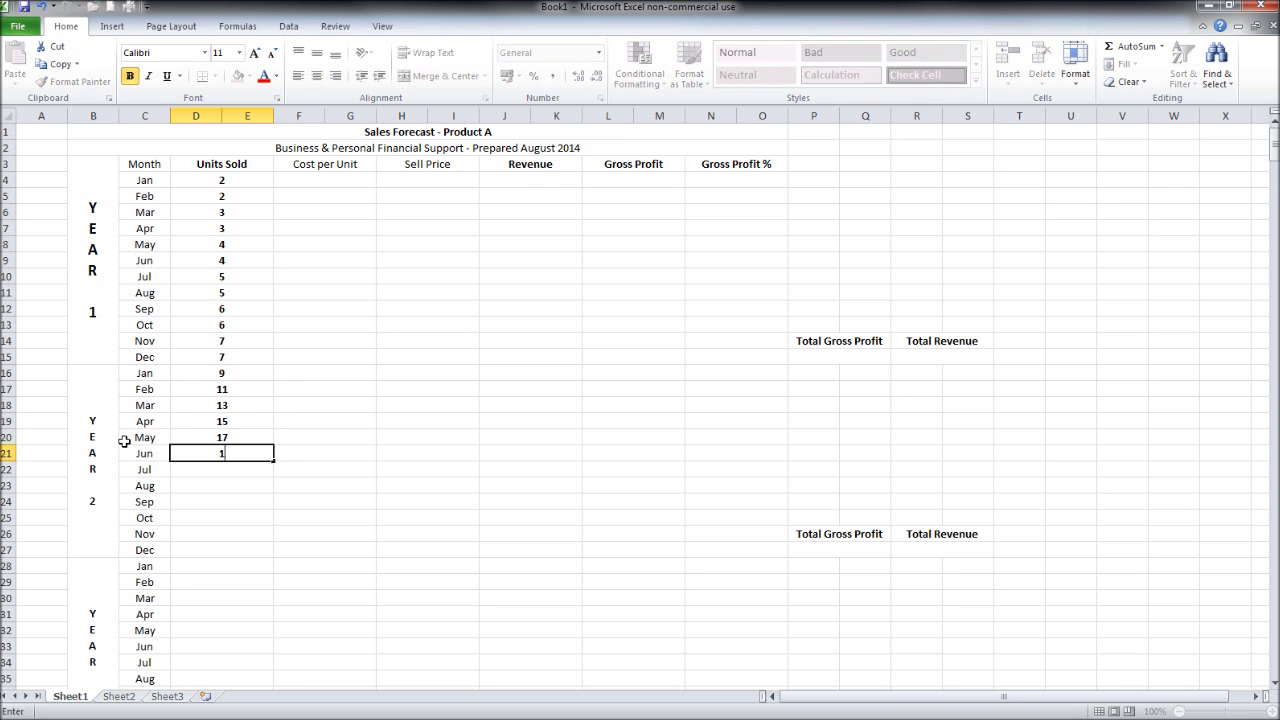
{"action": "key", "text": "Return"}
{"action": "type", "text": "21"}
{"action": "key", "text": "Return"}
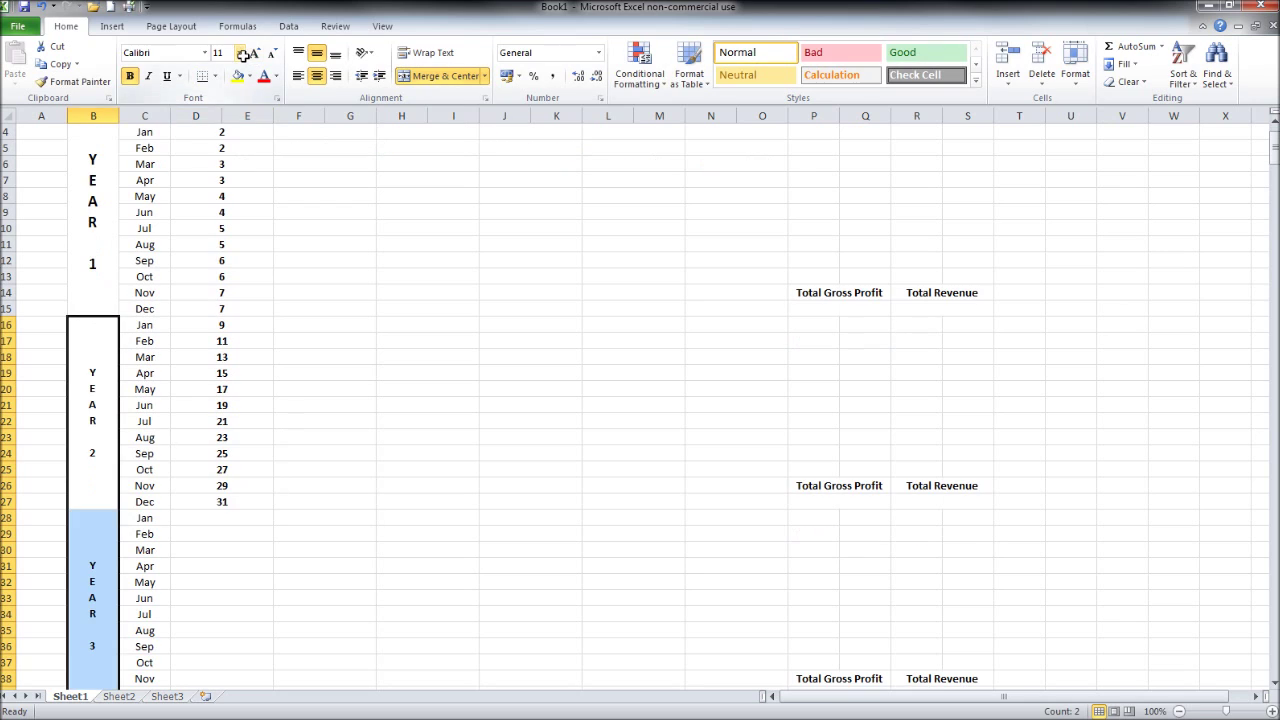
- Enlarge the Year 2 and Year 3 label font size to match Year 1
{"action": "left_click", "coordinate": [239, 52]}
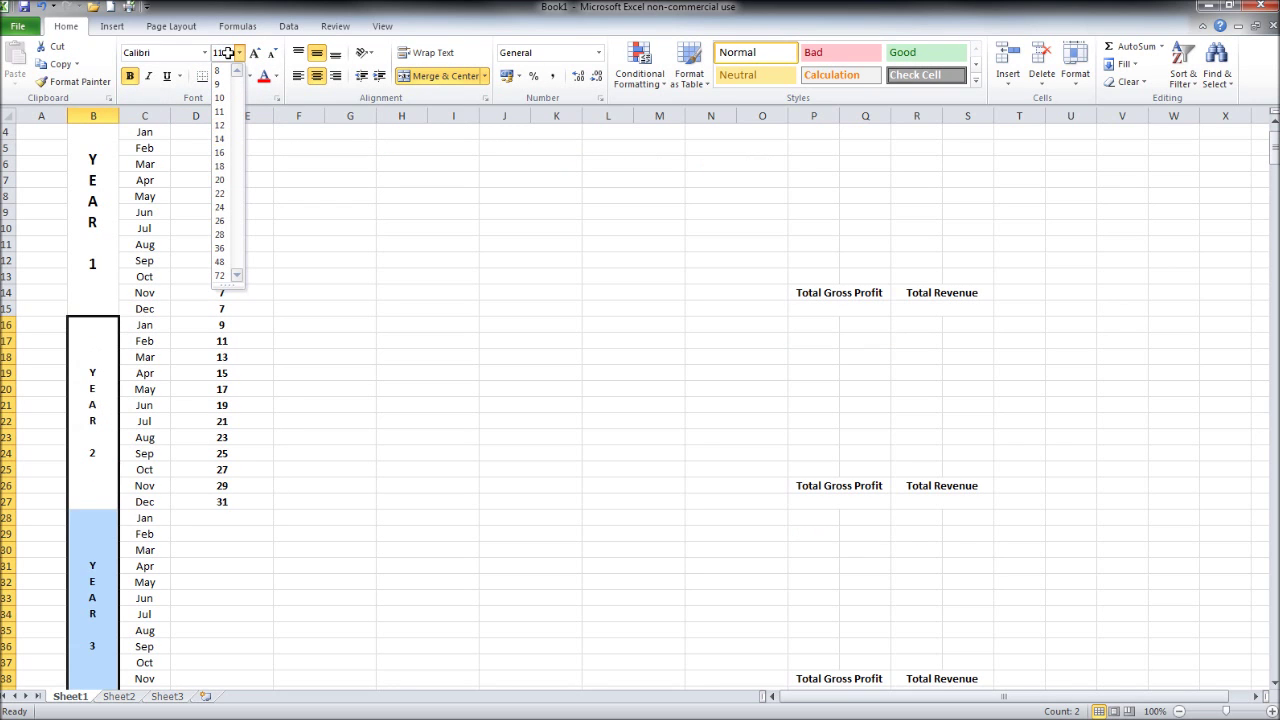
{"action": "left_click", "coordinate": [220, 138]}
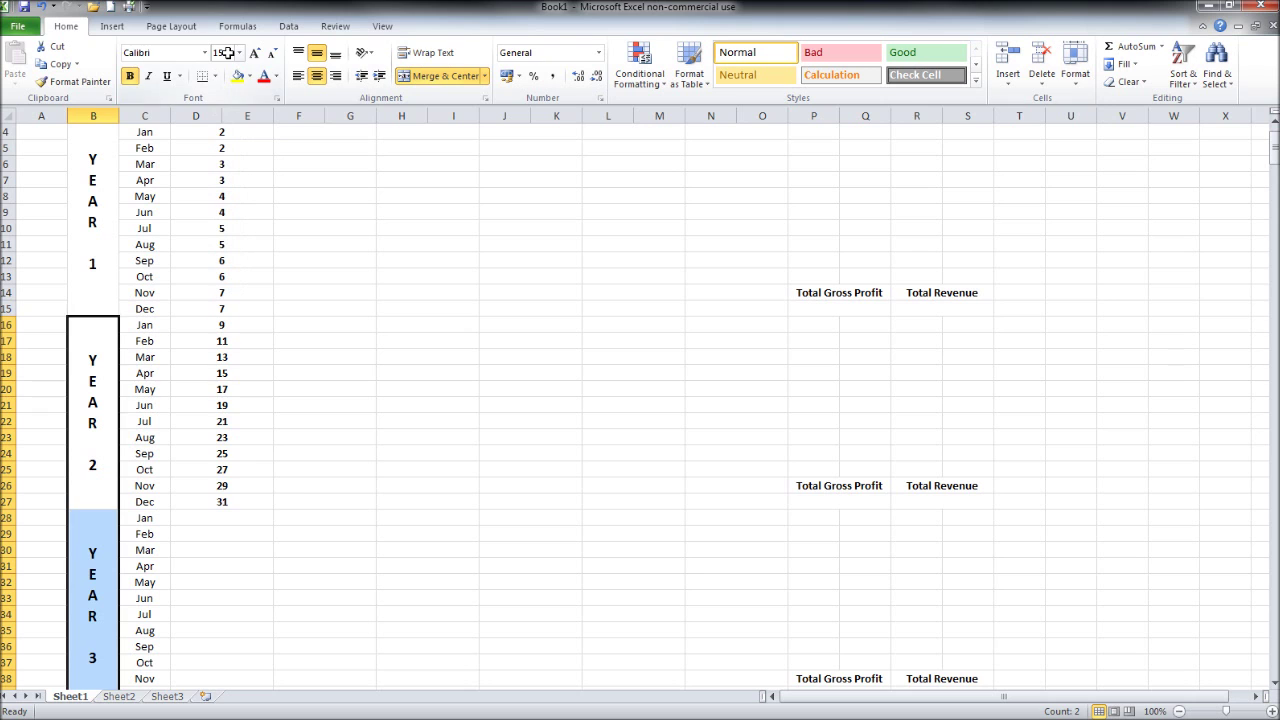
{"action": "left_click", "coordinate": [297, 491]}
- Enter Year 3 Units Sold for Jan–Jun as 32, 32, 34, 34, 36, 36
{"action": "left_click", "coordinate": [227, 518]}
{"action": "scroll", "coordinate": [395, 511], "scroll_direction": "down", "scroll_amount": 2}
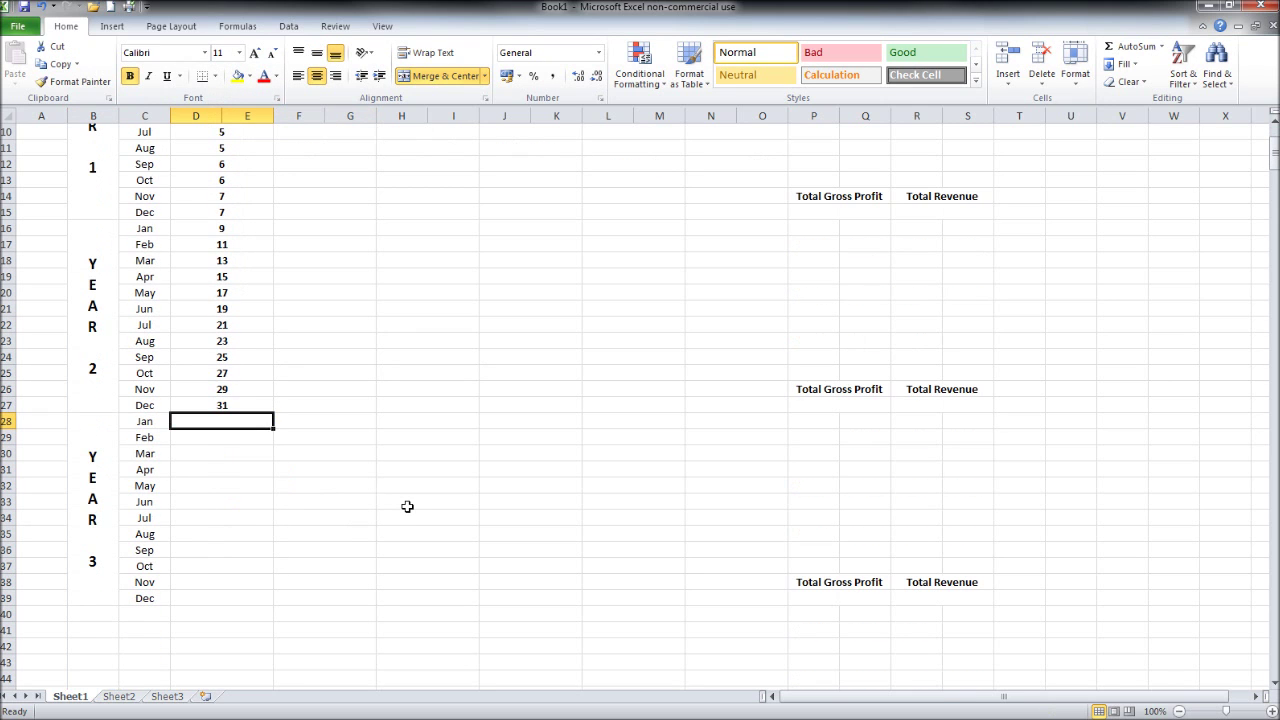
{"action": "type", "text": "32"}
{"action": "key", "text": "Return"}
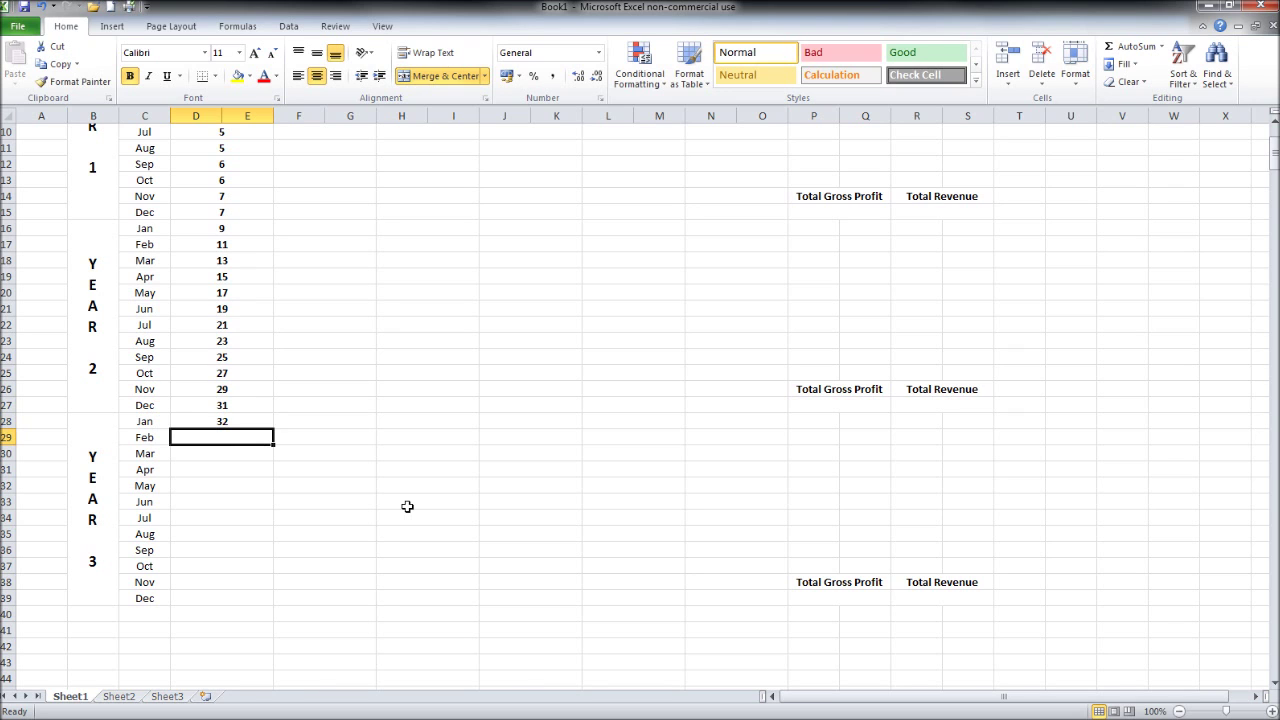
{"action": "type", "text": "32"}
{"action": "key", "text": "Return"}
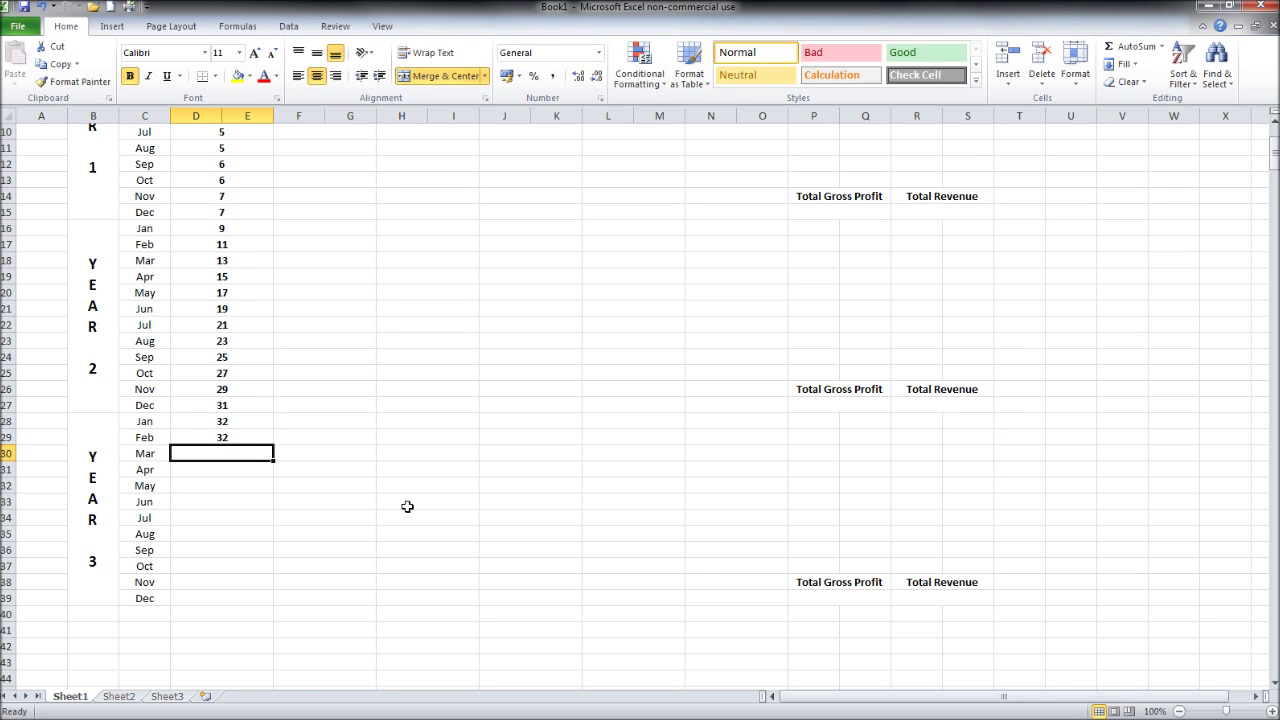
{"action": "type", "text": "34"}
{"action": "key", "text": "Return"}
{"action": "type", "text": "34"}
{"action": "key", "text": "Return"}
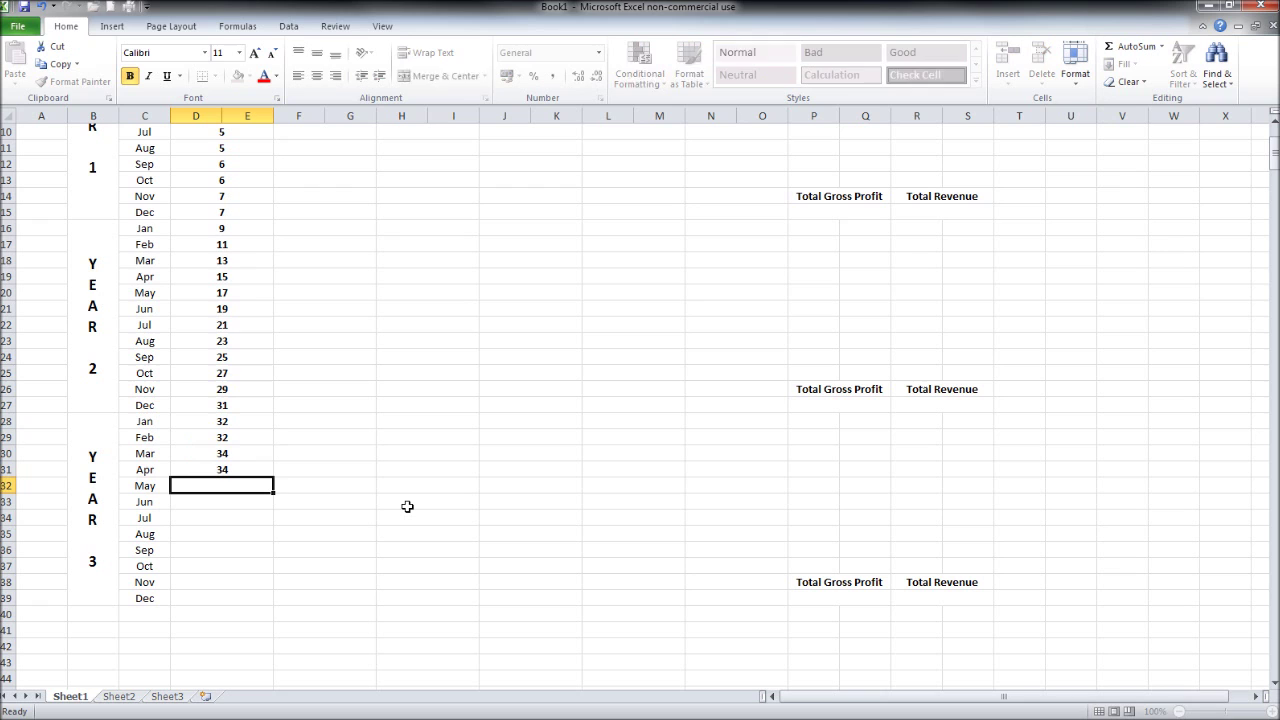
{"action": "type", "text": "36"}
{"action": "key", "text": "Return"}
{"action": "type", "text": "36"}
{"action": "key", "text": "Return"}
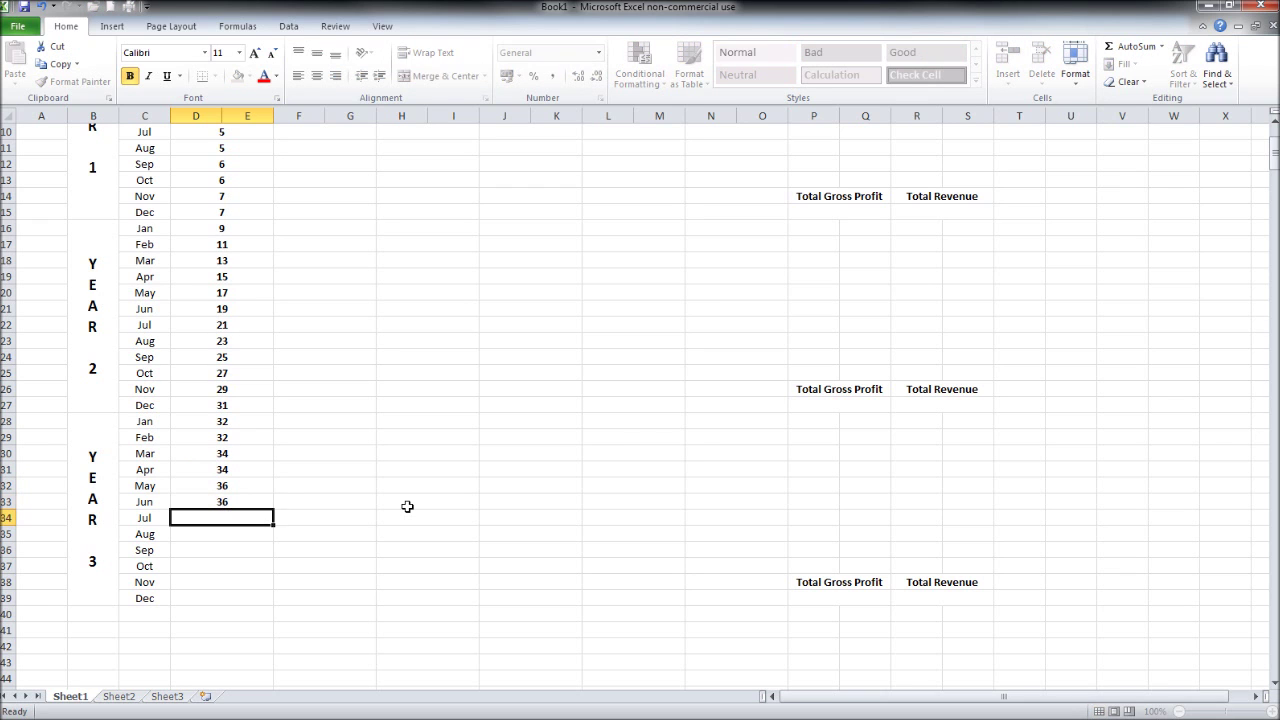
- Enter Year 3 Units Sold for Jul–Dec as 38, 38, 40, 40, 42, 42
{"action": "type", "text": "38"}
{"action": "key", "text": "Return"}
{"action": "type", "text": "38"}
{"action": "key", "text": "Return"}
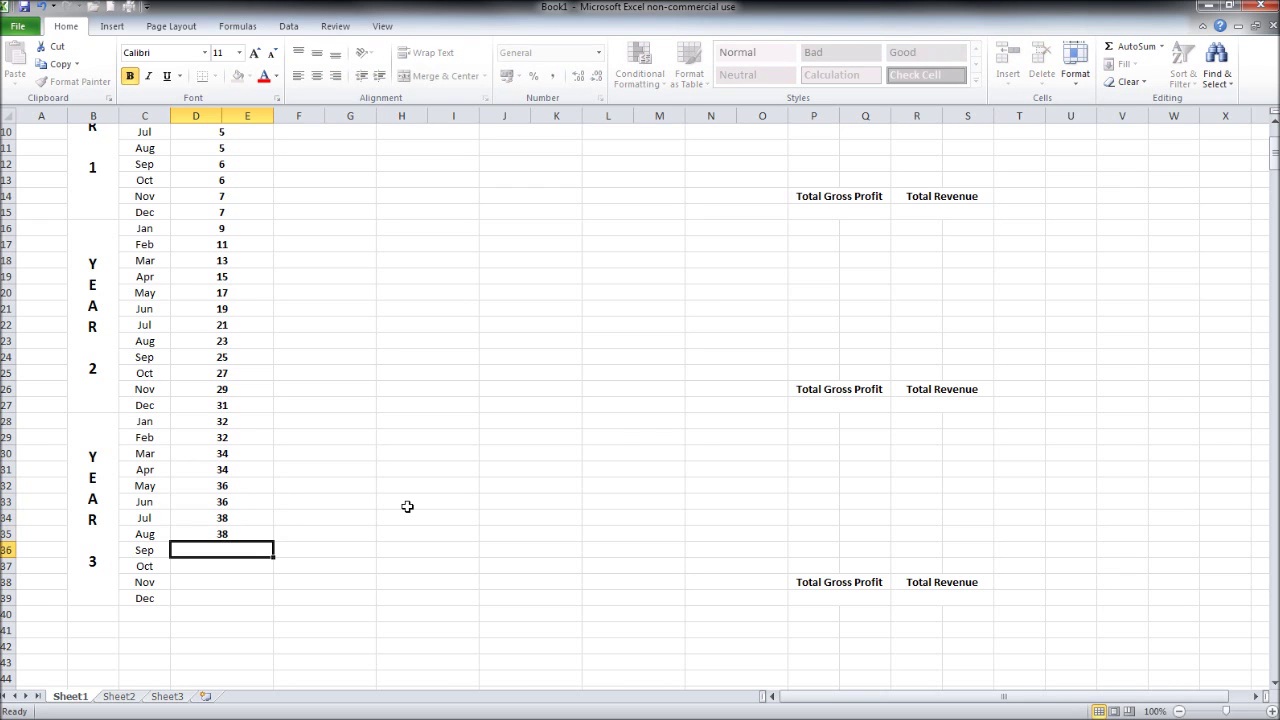
{"action": "type", "text": "40"}
{"action": "key", "text": "Return"}
{"action": "type", "text": "40"}
{"action": "key", "text": "Return"}
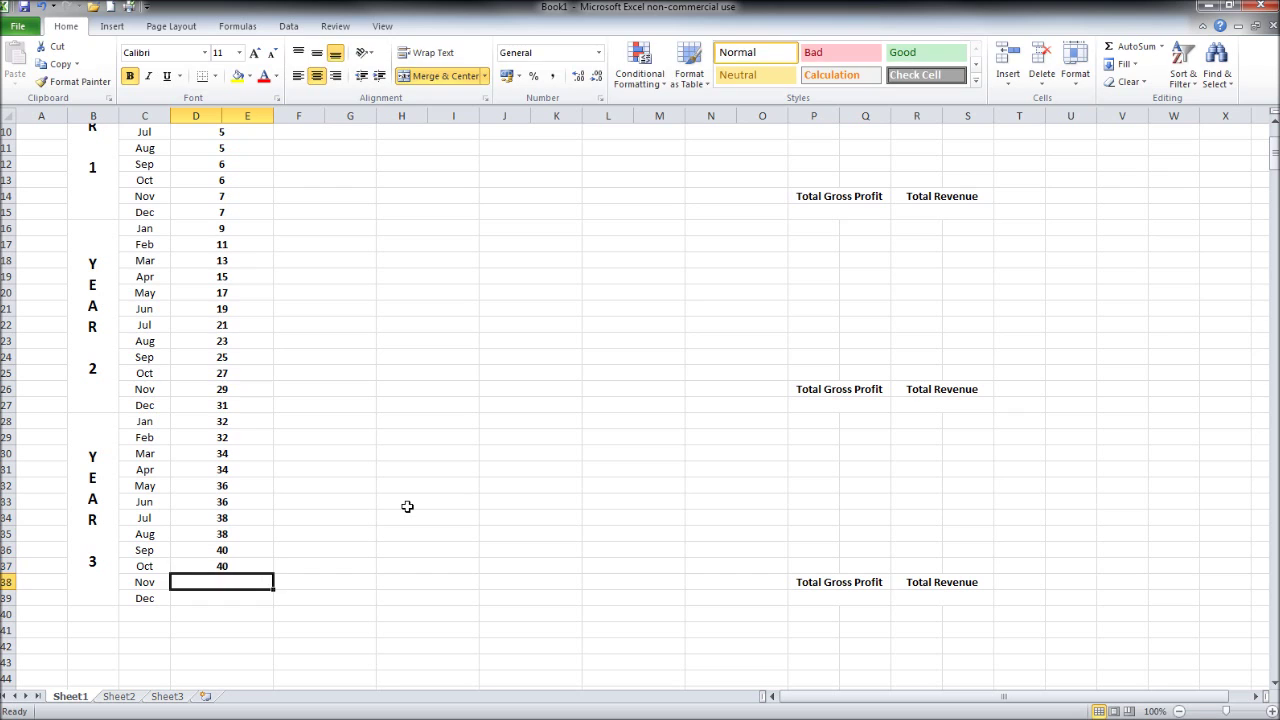
{"action": "type", "text": "42"}
{"action": "key", "text": "Return"}
{"action": "type", "text": "42"}
{"action": "key", "text": "Return"}
{"action": "scroll", "coordinate": [407, 507], "scroll_direction": "up", "scroll_amount": 3}
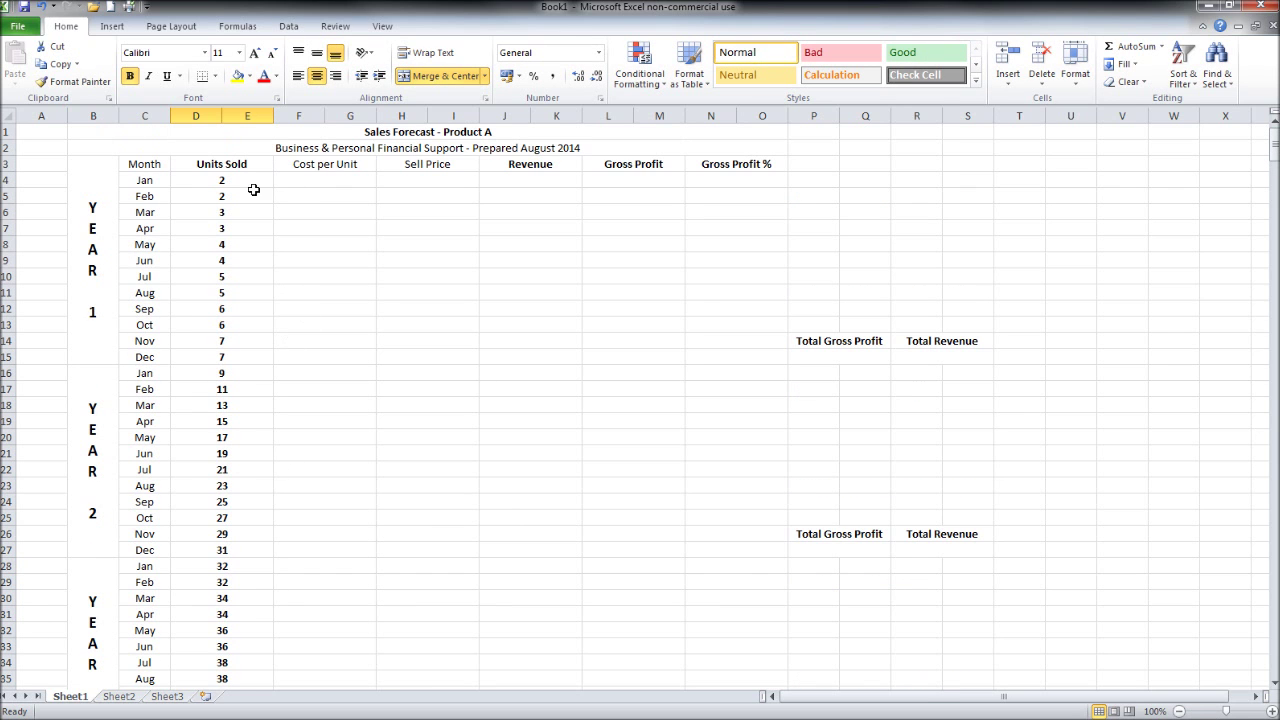
- Enter 10 in F4 as the Year 1 January Cost per Unit
{"action": "scroll", "coordinate": [237, 470], "scroll_direction": "down", "scroll_amount": 4}
{"action": "scroll", "coordinate": [260, 500], "scroll_direction": "up", "scroll_amount": 4}
{"action": "left_click", "coordinate": [350, 180]}
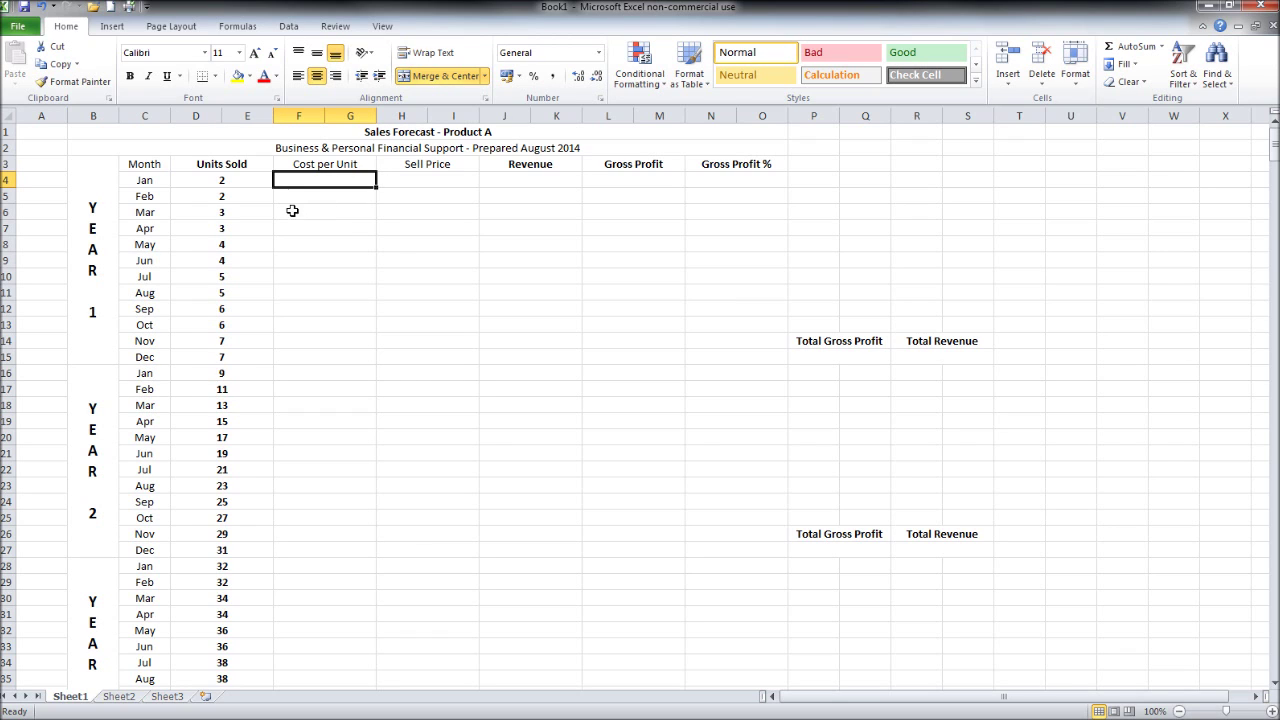
{"action": "left_click", "coordinate": [252, 184]}
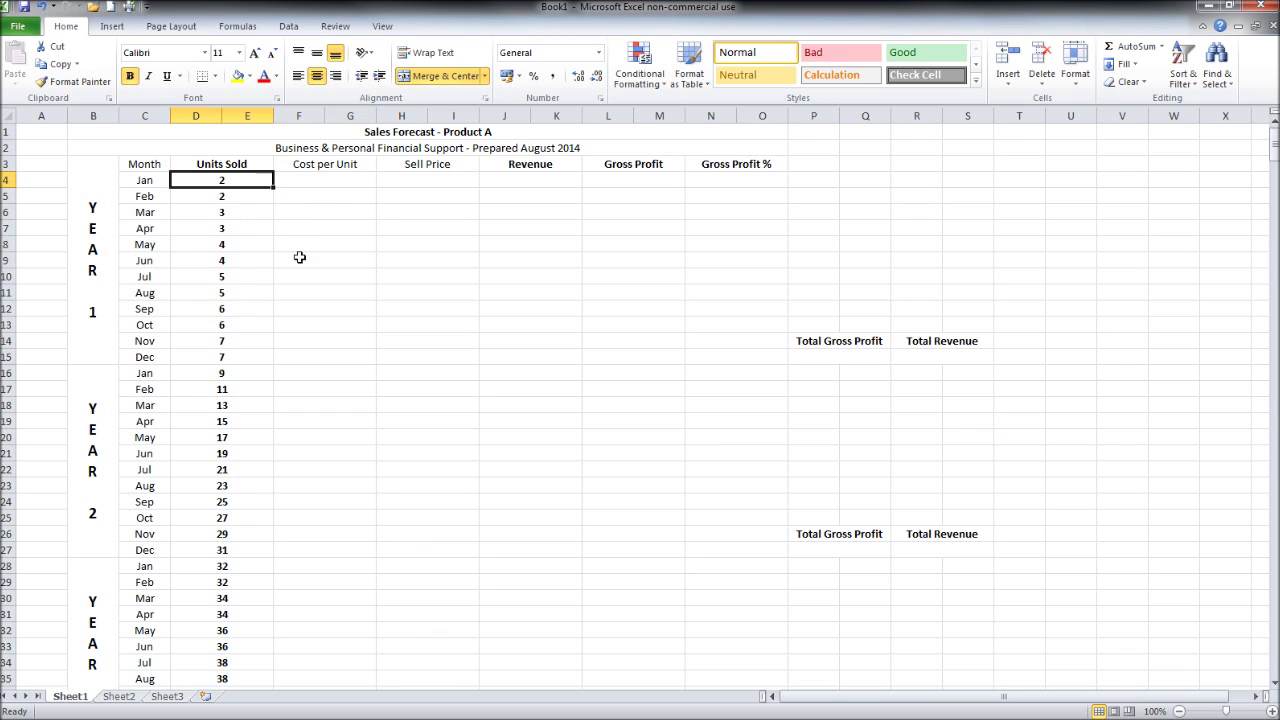
{"action": "left_click", "coordinate": [325, 182]}
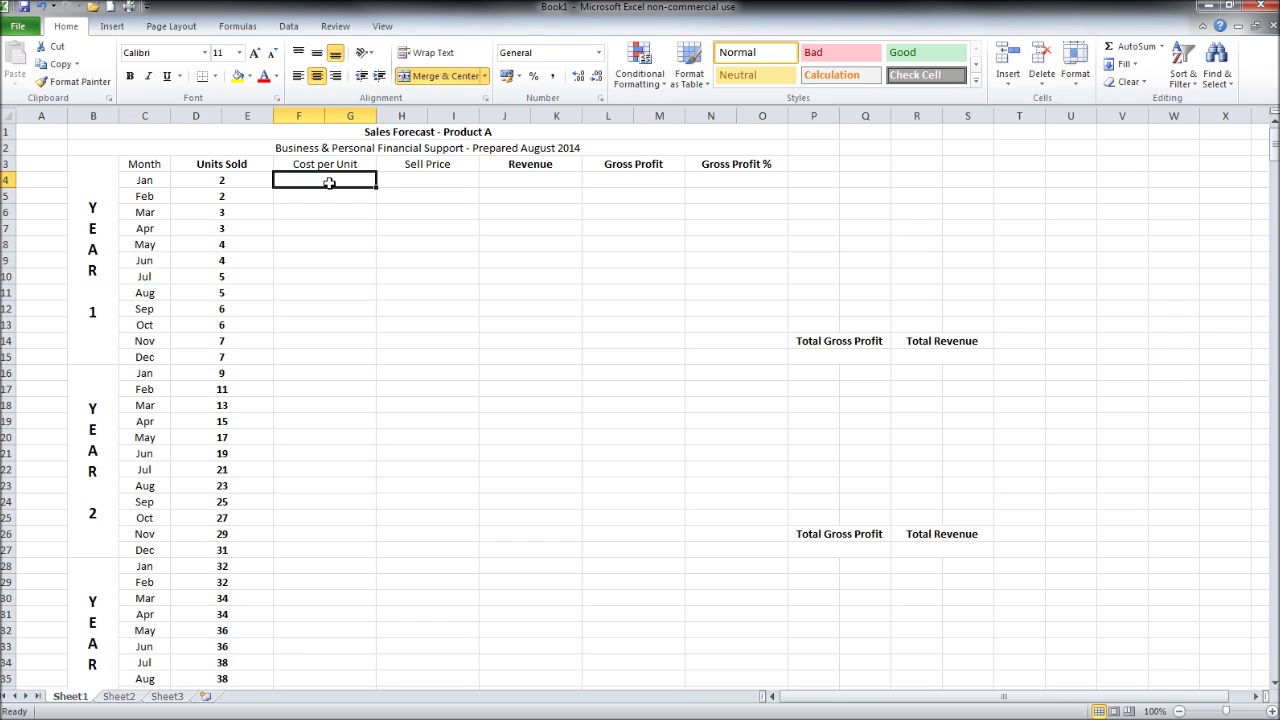
{"action": "type", "text": "1"}
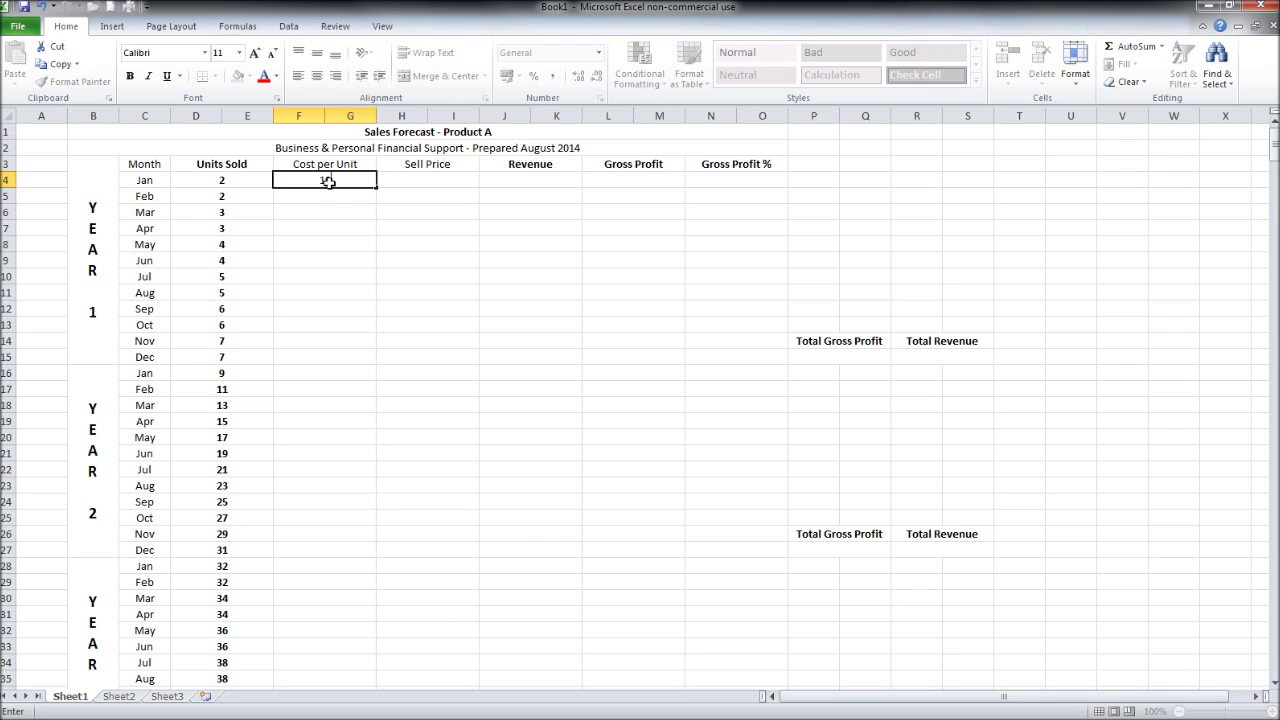
{"action": "key", "text": "Return"}
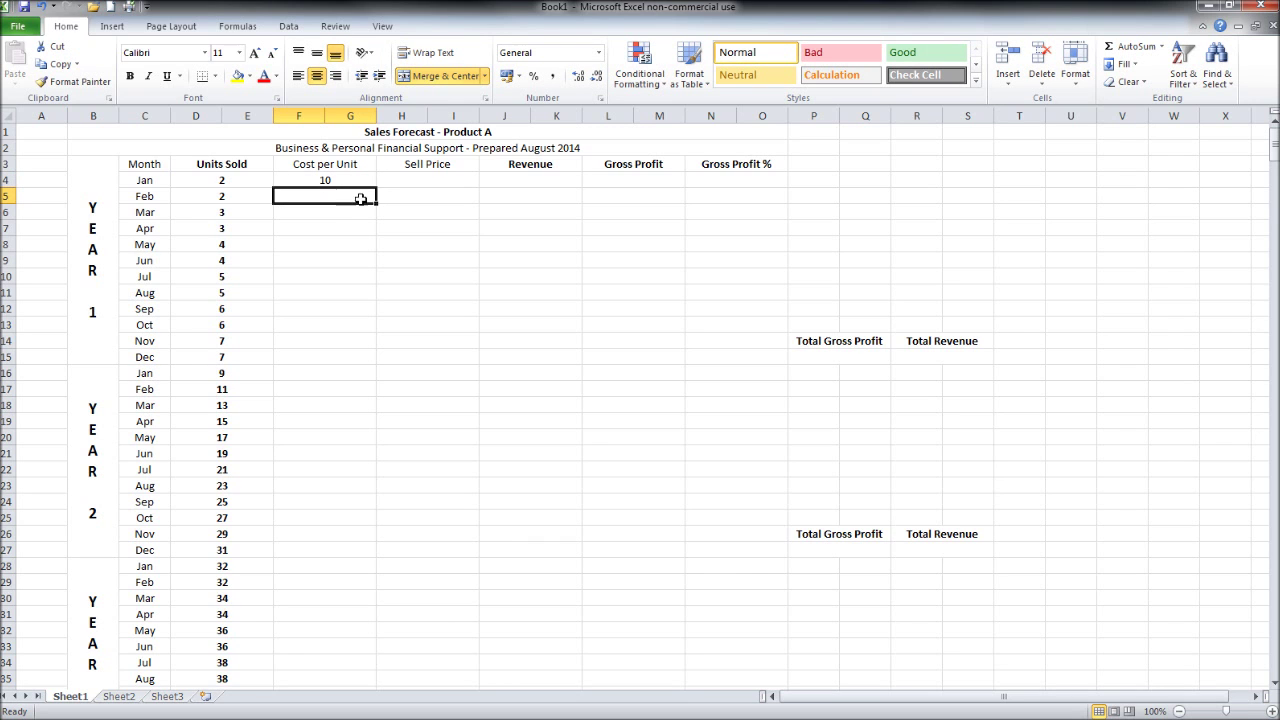
{"action": "left_click", "coordinate": [360, 178]}
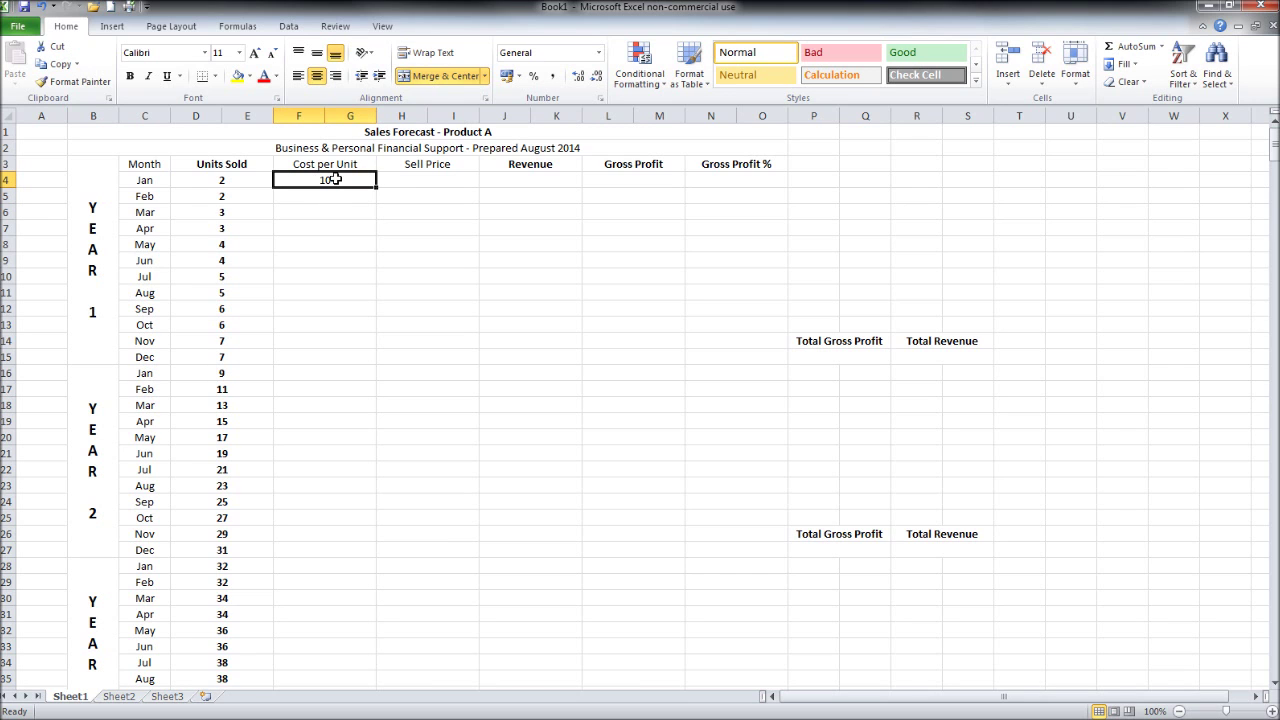
- Format Cost per Unit cells F4:F39 as pound Currency with 2 decimal places
{"action": "left_click_drag", "start_coordinate": [335, 194], "coordinate": [322, 656]}
{"action": "right_click", "coordinate": [302, 217]}
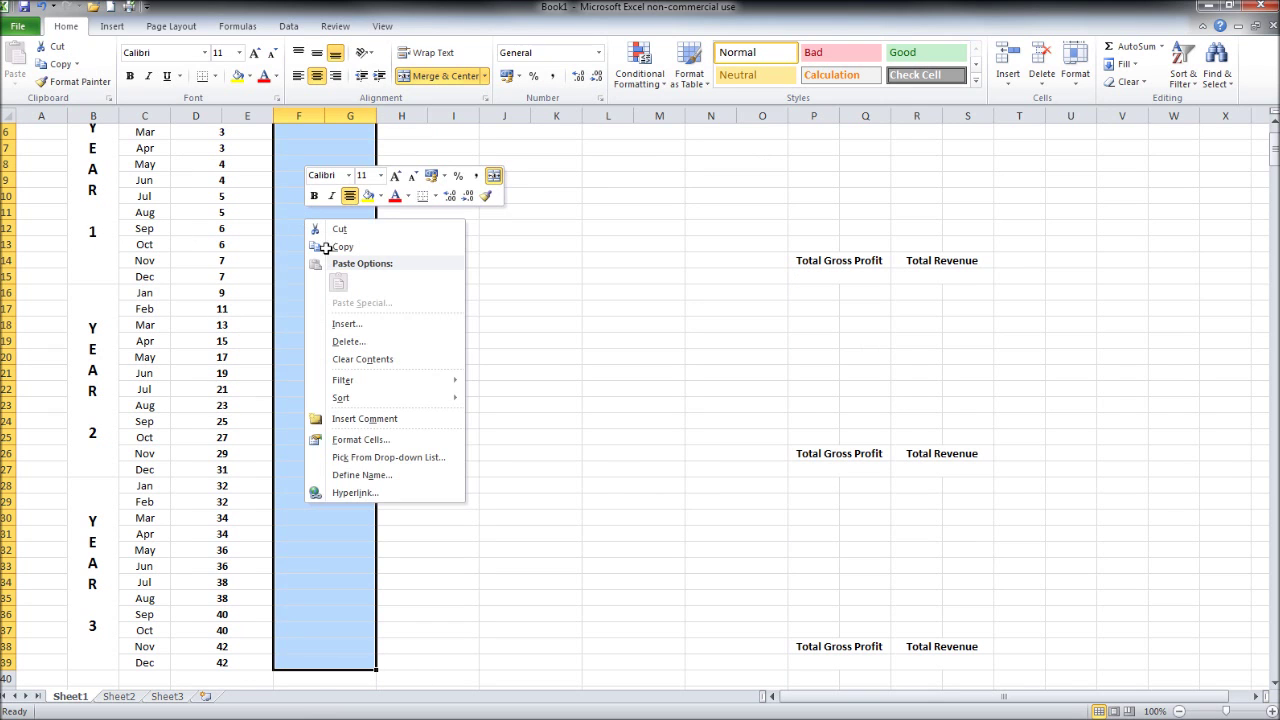
{"action": "left_click", "coordinate": [371, 440]}
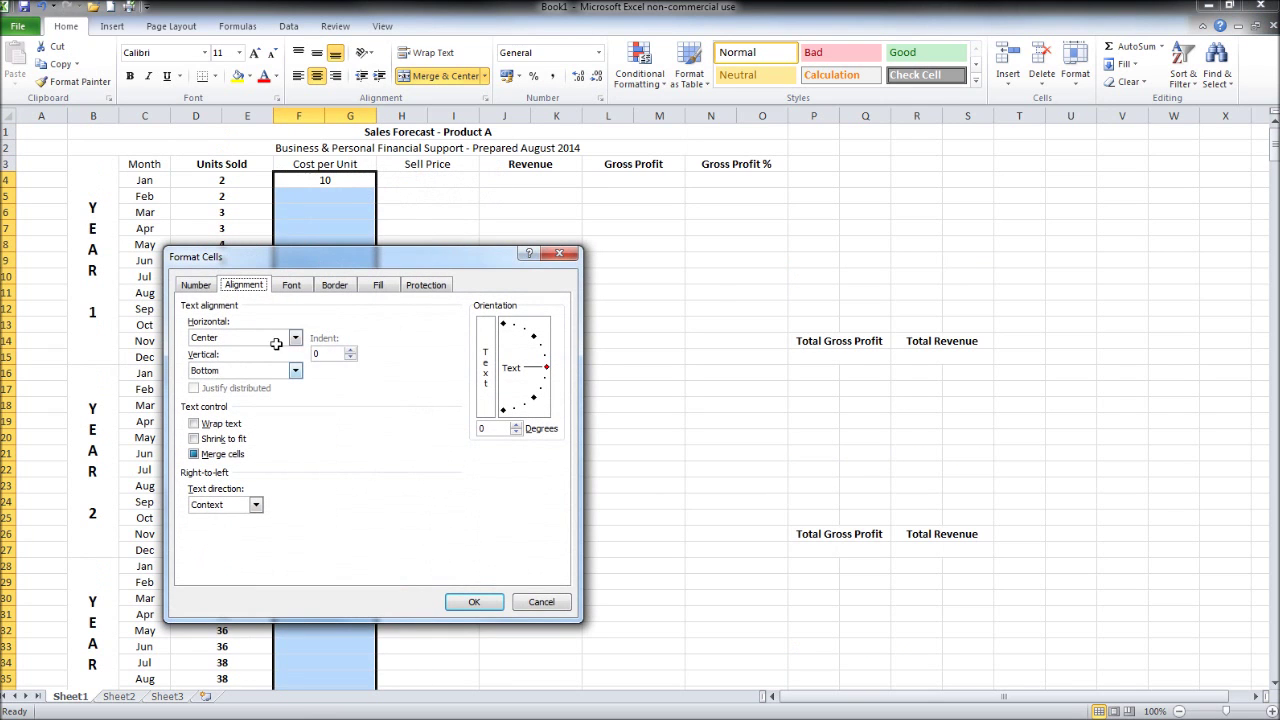
{"action": "left_click", "coordinate": [197, 285]}
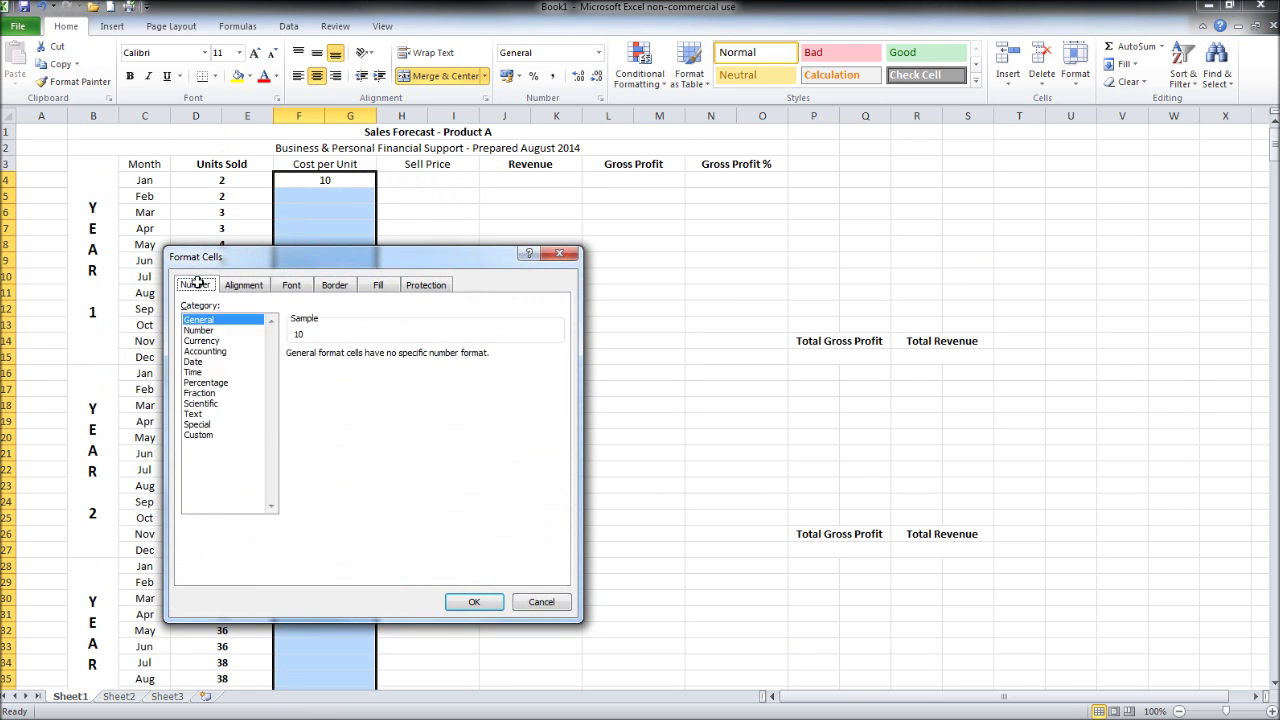
{"action": "left_click", "coordinate": [214, 341]}
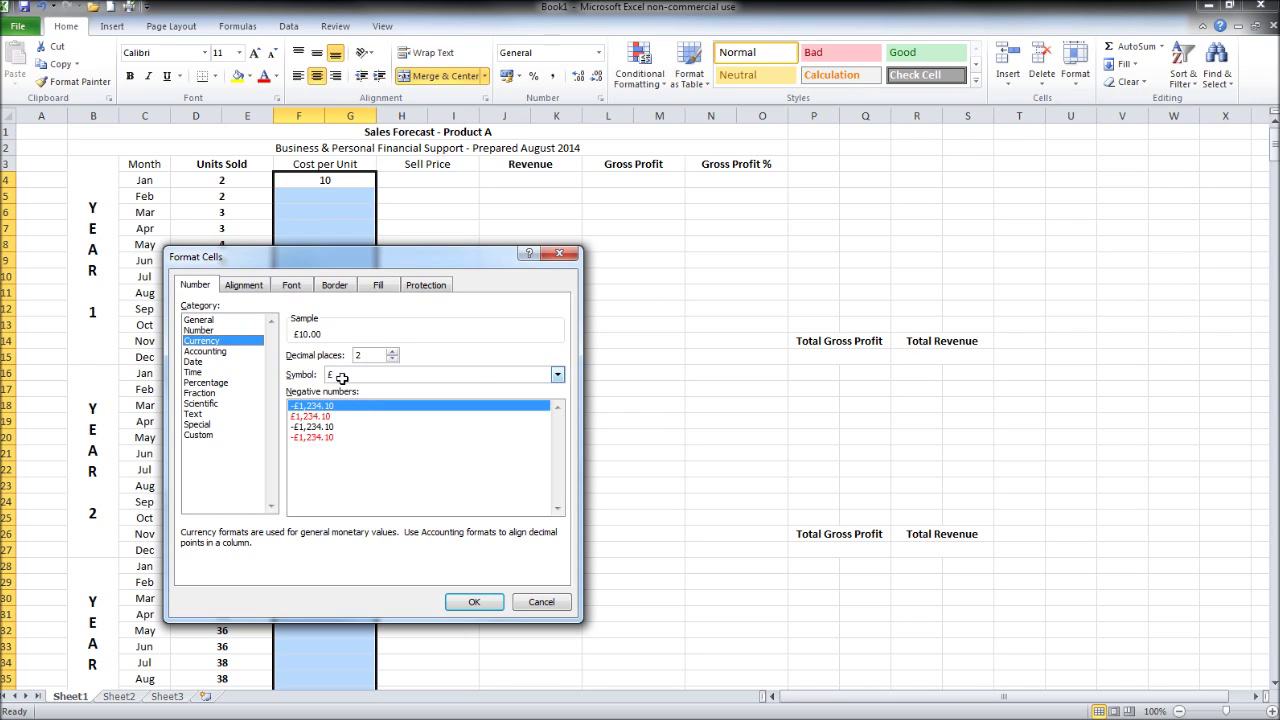
{"action": "left_click", "coordinate": [480, 597]}
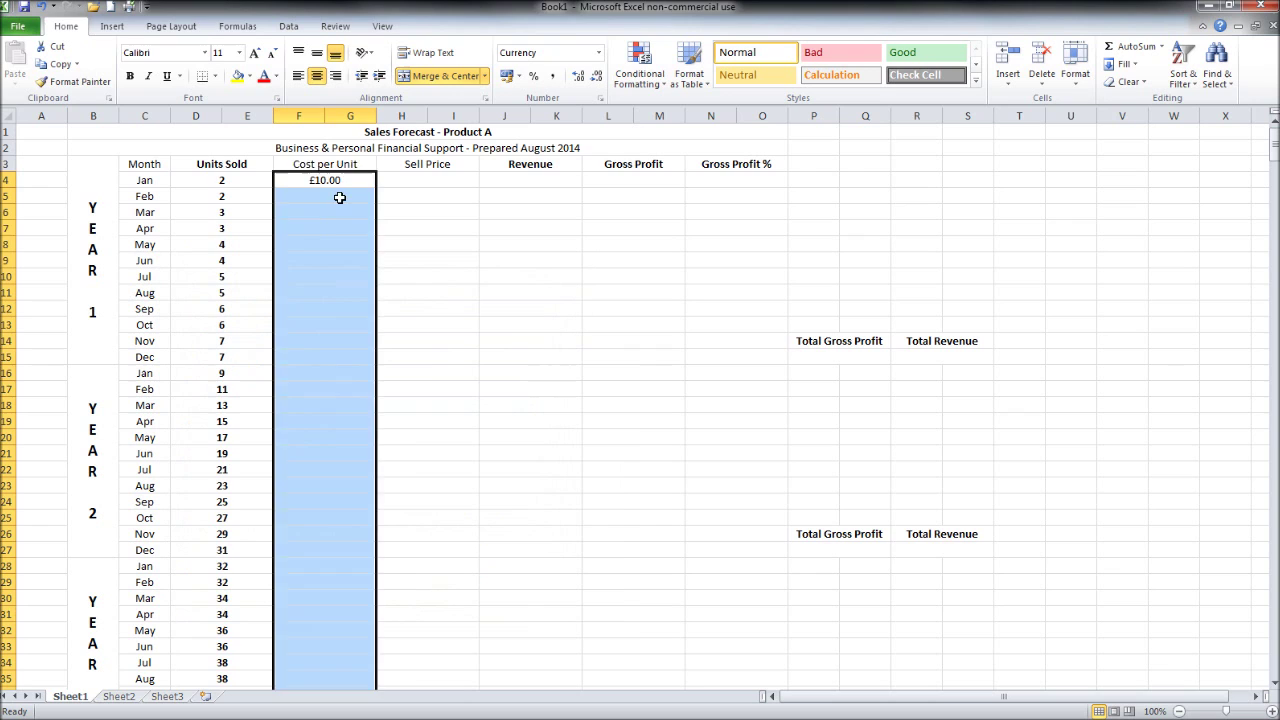
- Enter 10 for February and fill £10.00 down through December of Year 1
{"action": "left_click", "coordinate": [338, 200]}
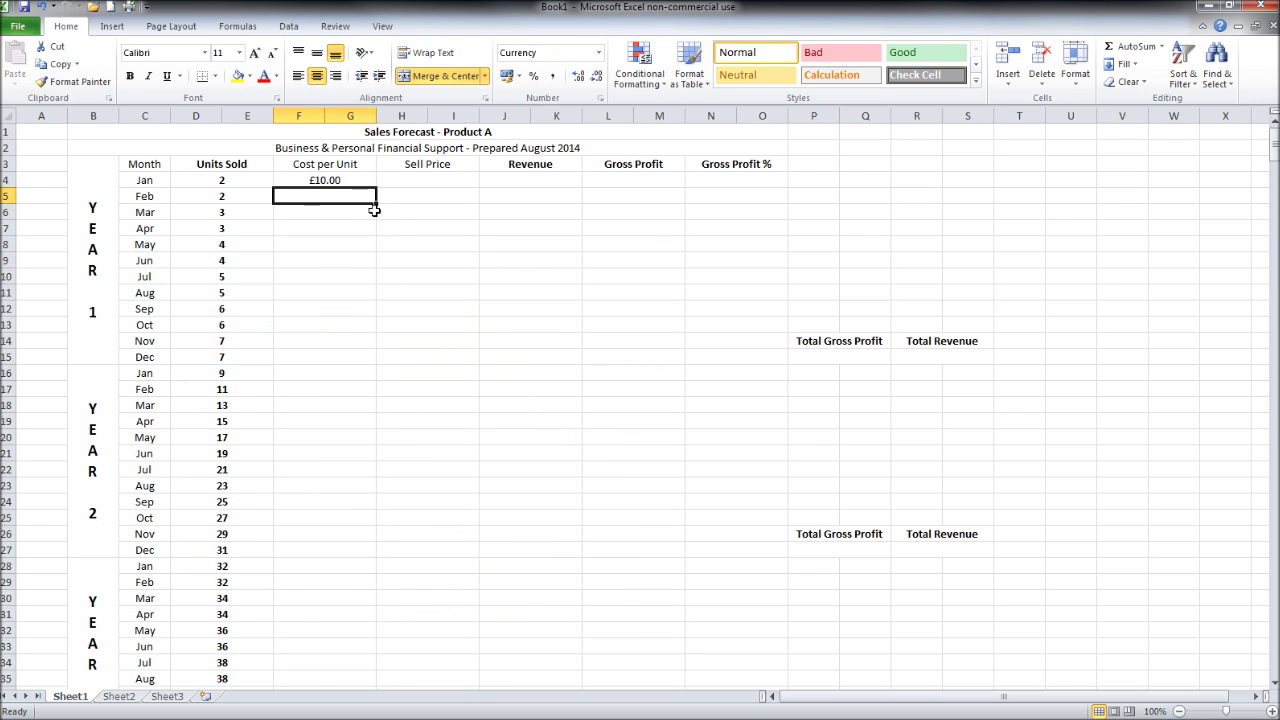
{"action": "type", "text": "10"}
{"action": "key", "text": "Return"}
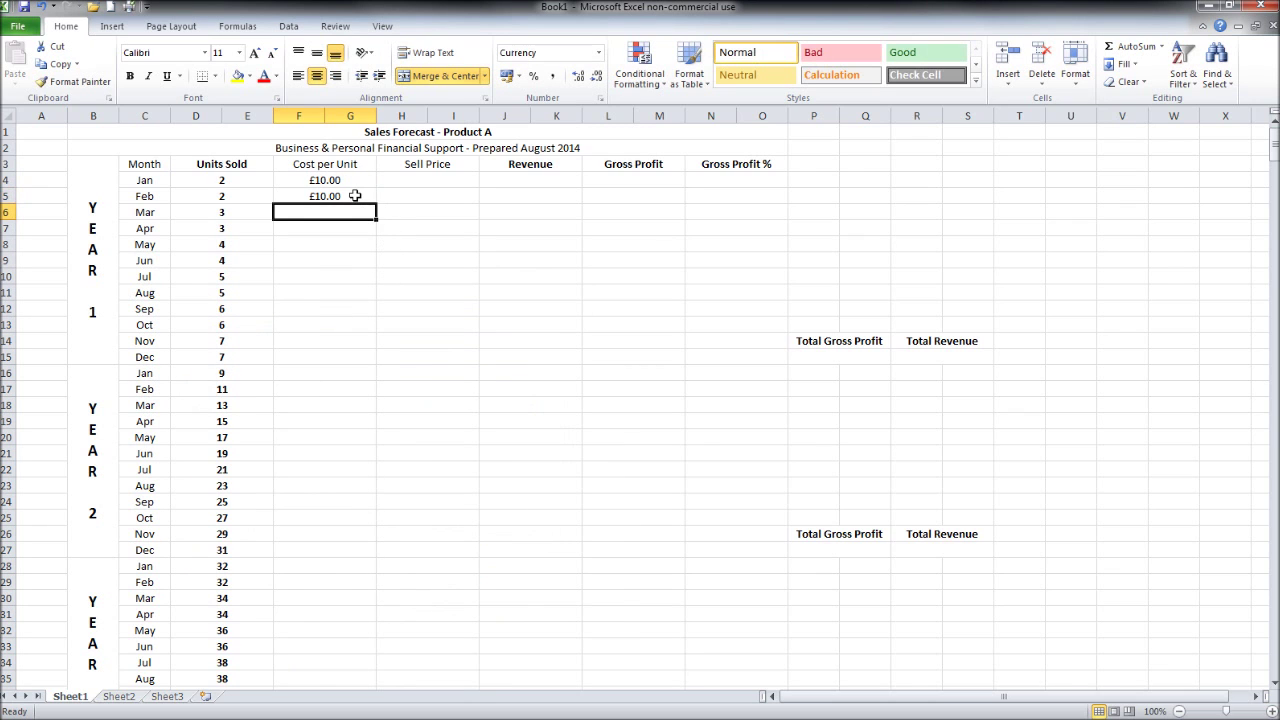
{"action": "left_click_drag", "start_coordinate": [368, 180], "coordinate": [366, 357]}
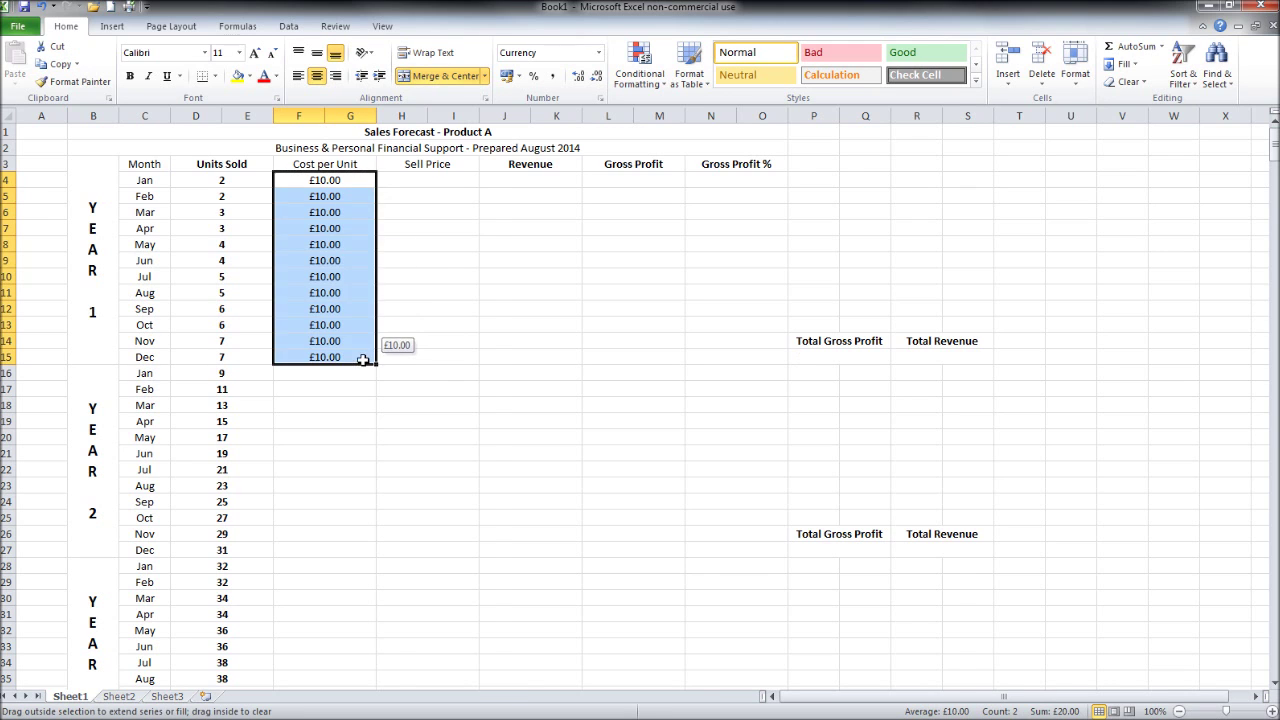
{"action": "left_click", "coordinate": [463, 291]}
{"action": "scroll", "coordinate": [311, 243], "scroll_direction": "down", "scroll_amount": 1}
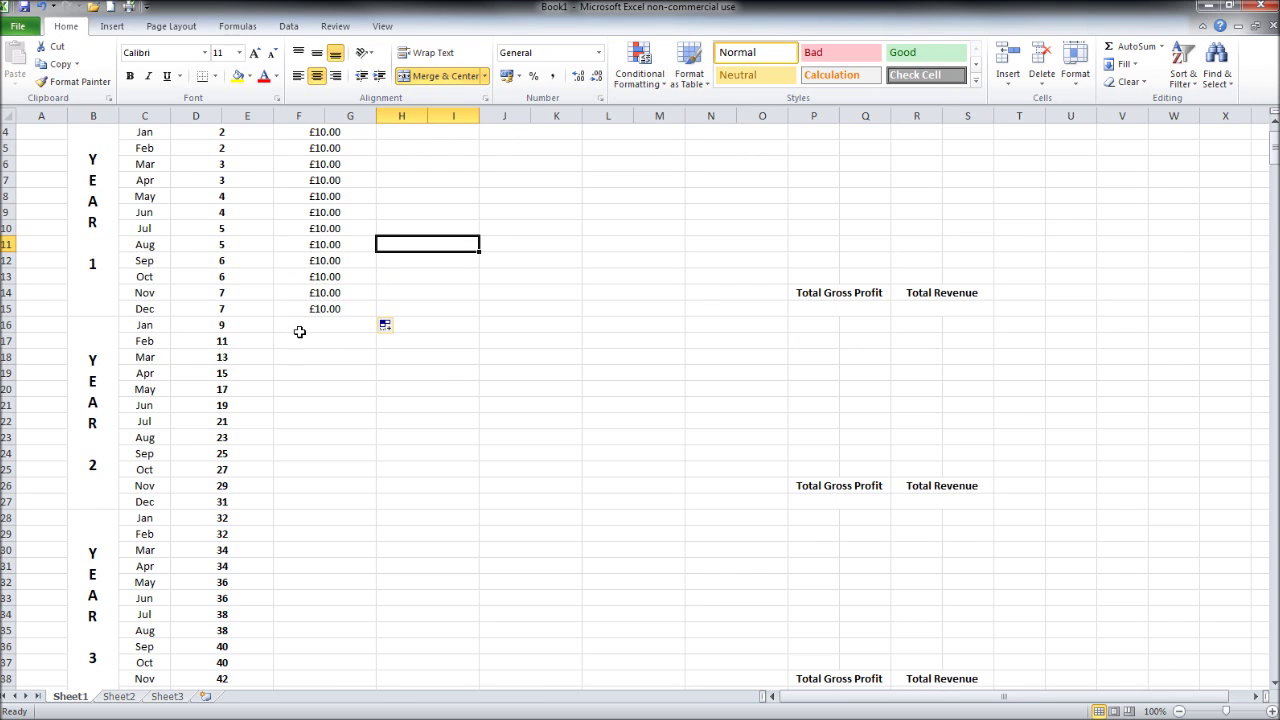
{"action": "scroll", "coordinate": [299, 331], "scroll_direction": "up", "scroll_amount": 1}
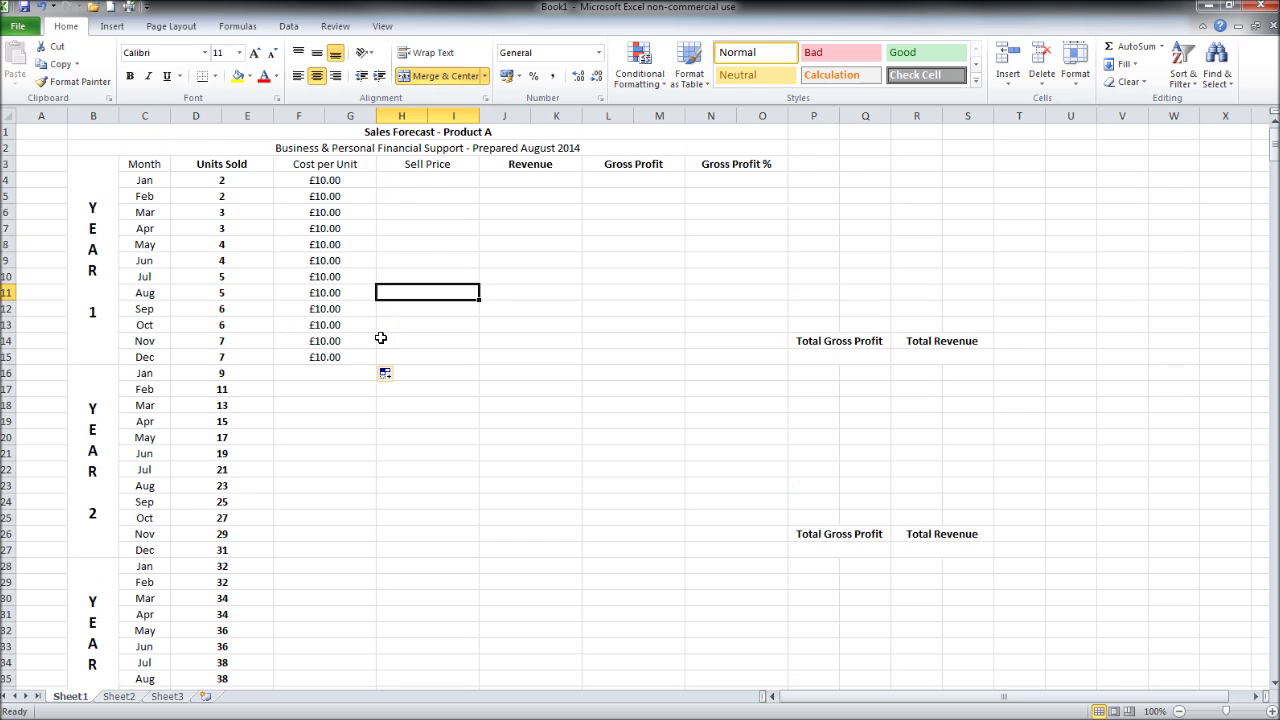
{"action": "scroll", "coordinate": [378, 338], "scroll_direction": "down", "scroll_amount": 1}
{"action": "scroll", "coordinate": [331, 350], "scroll_direction": "up", "scroll_amount": 1}
- Set Year 2 Cost per Unit to £10.25 for January through November
{"action": "left_click", "coordinate": [362, 375]}
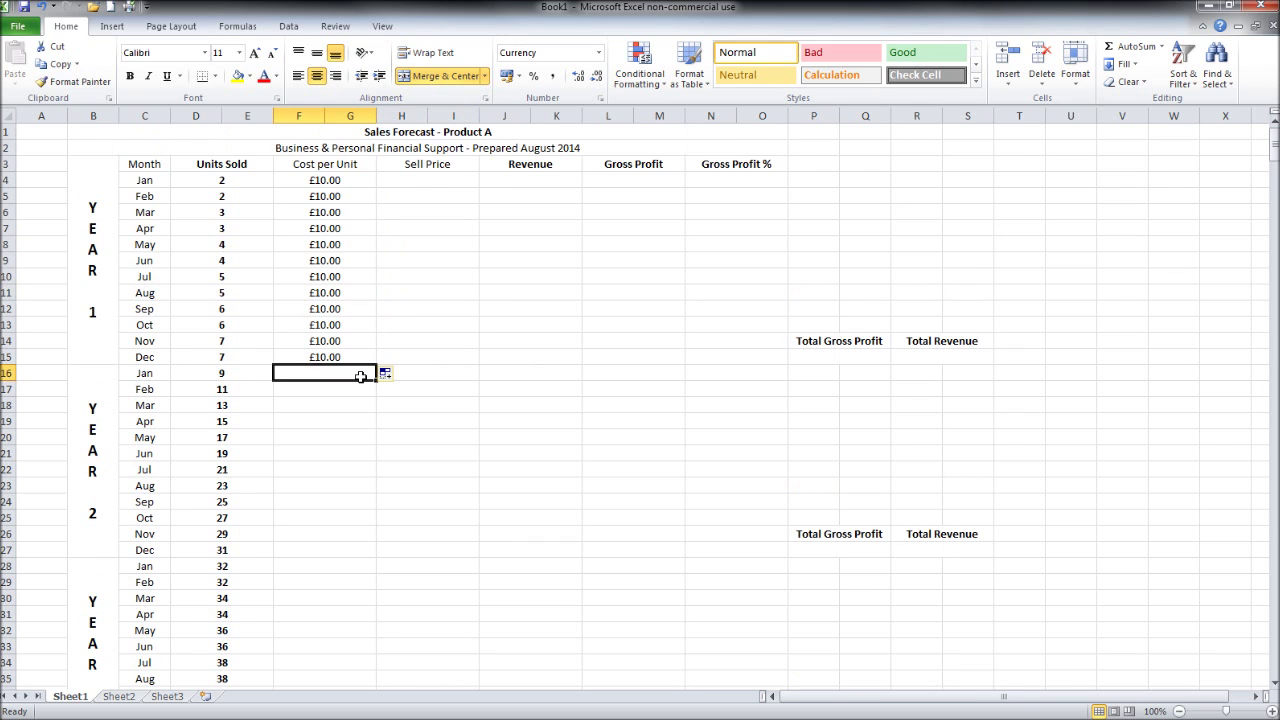
{"action": "type", "text": "10.25"}
{"action": "key", "text": "Return"}
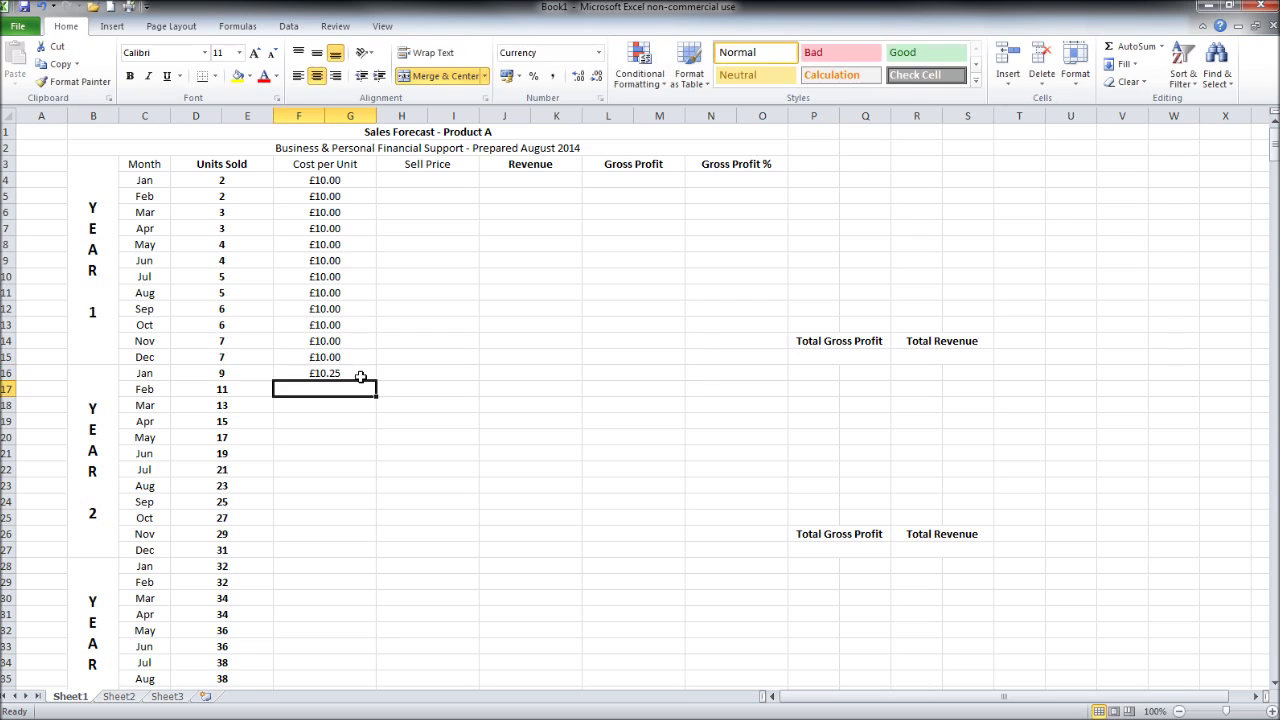
{"action": "type", "text": "10.25"}
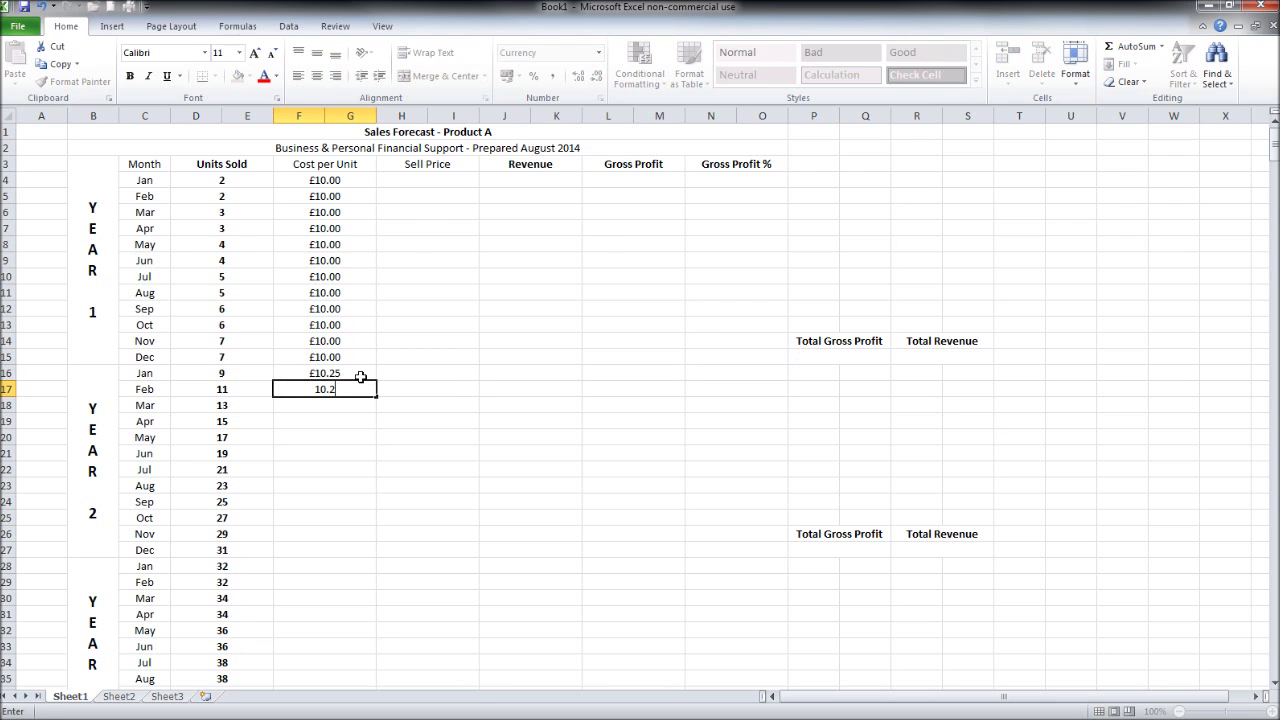
{"action": "key", "text": "Return"}
{"action": "left_click_drag", "start_coordinate": [361, 376], "coordinate": [357, 549]}
- Fill £9.50 from Year 2 December through Year 3 December
{"action": "scroll", "coordinate": [332, 472], "scroll_direction": "down", "scroll_amount": 2}
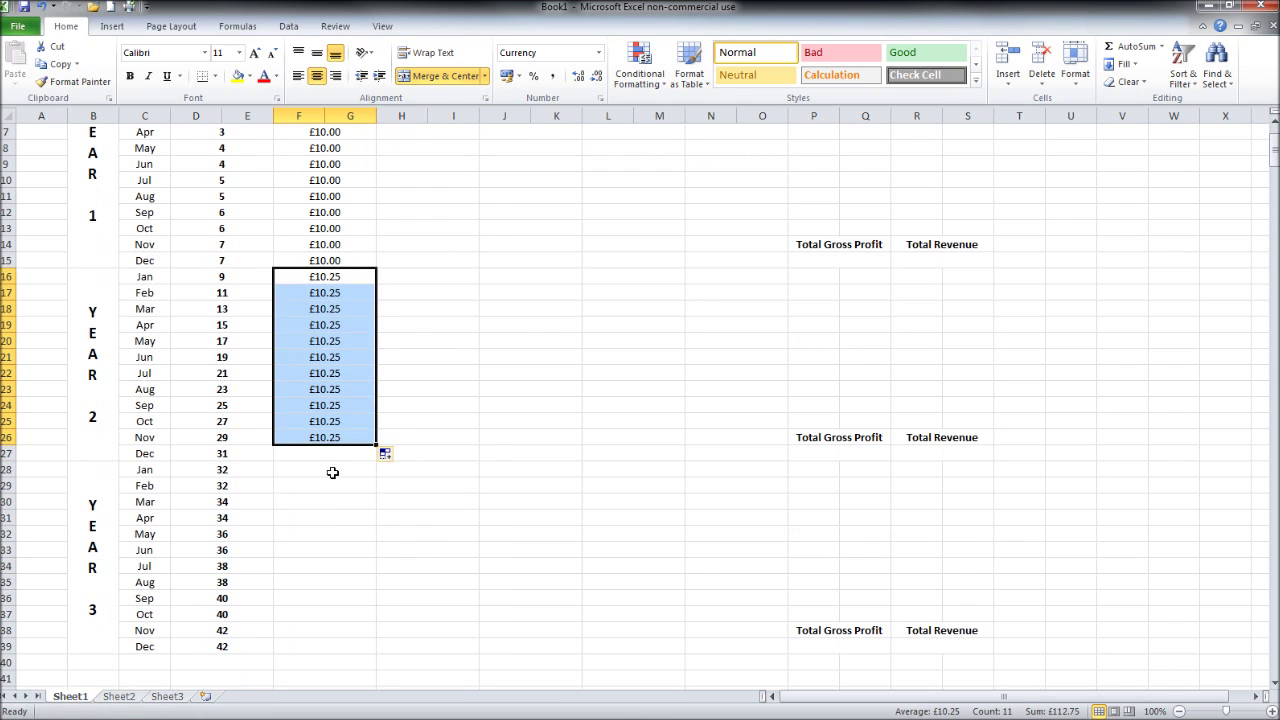
{"action": "left_click", "coordinate": [332, 455]}
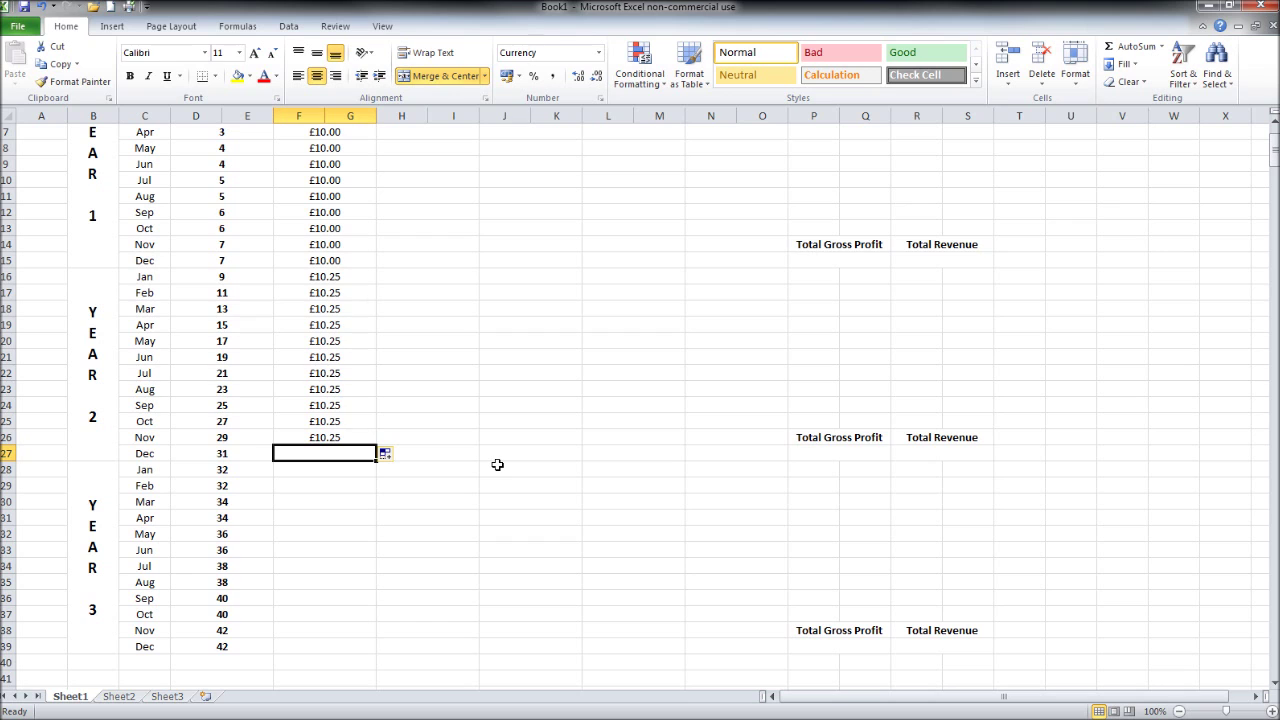
{"action": "type", "text": "9.50"}
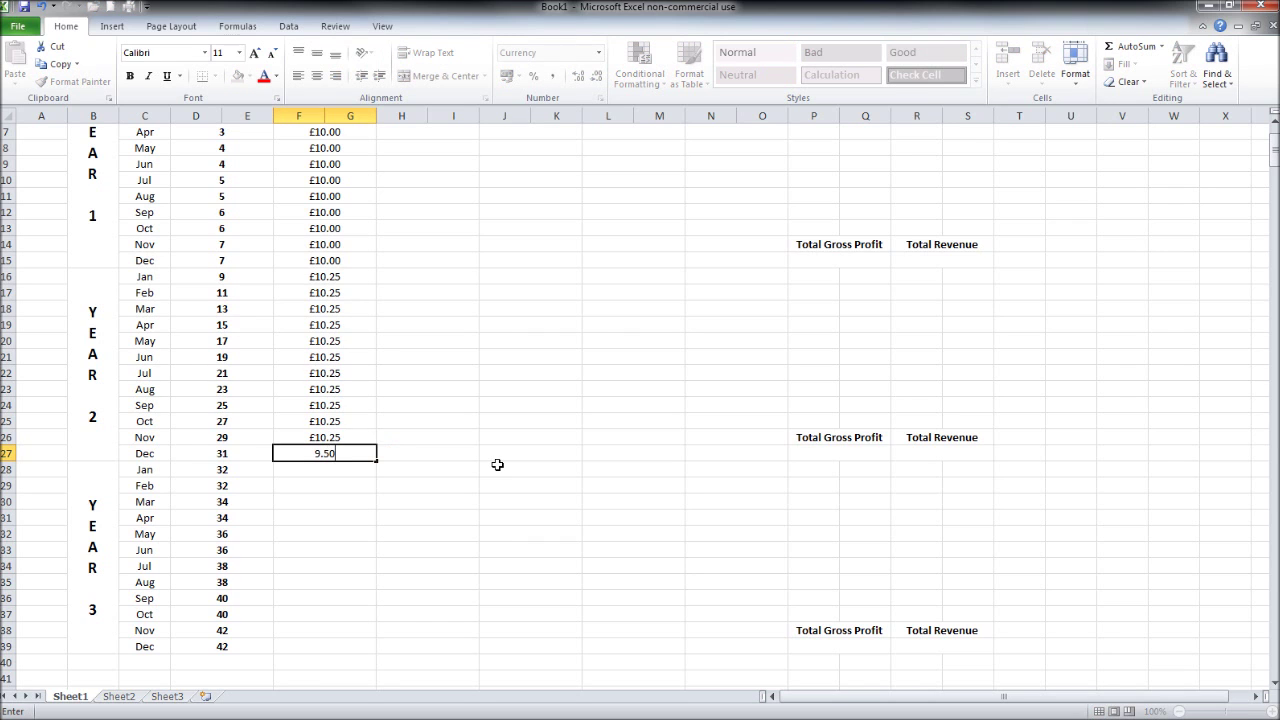
{"action": "key", "text": "Return"}
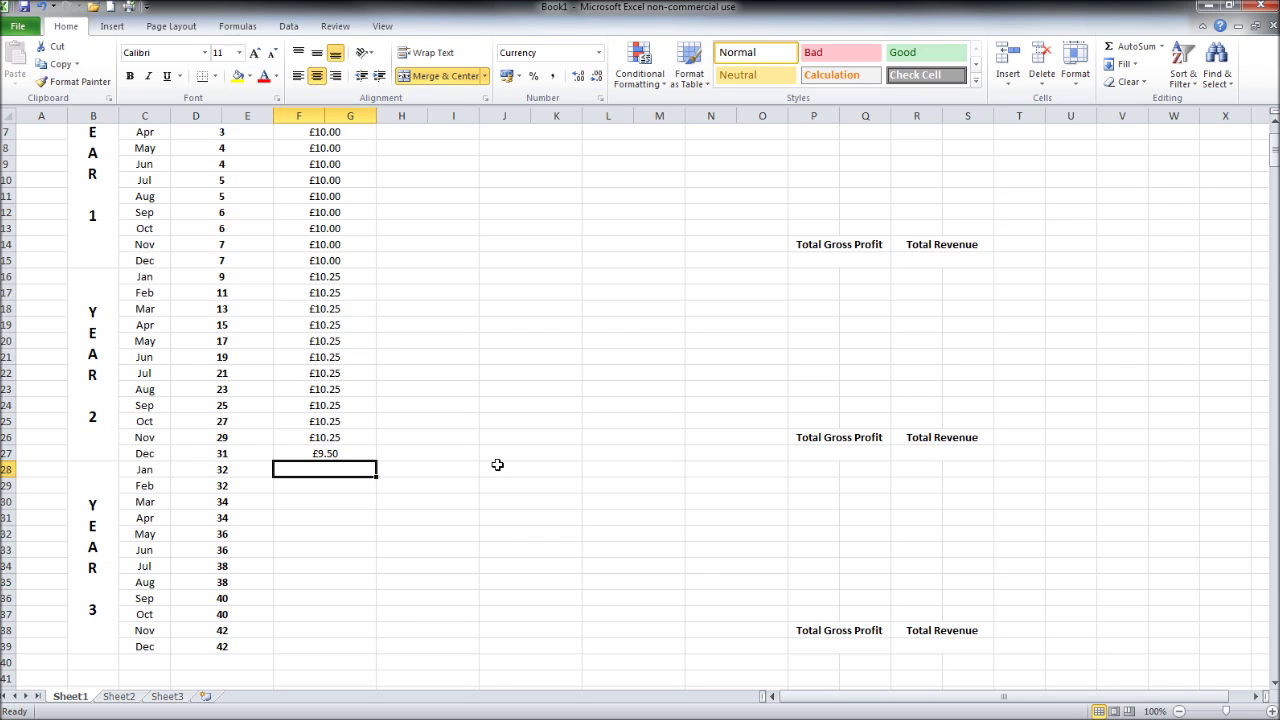
{"action": "type", "text": "9.50"}
{"action": "key", "text": "Return"}
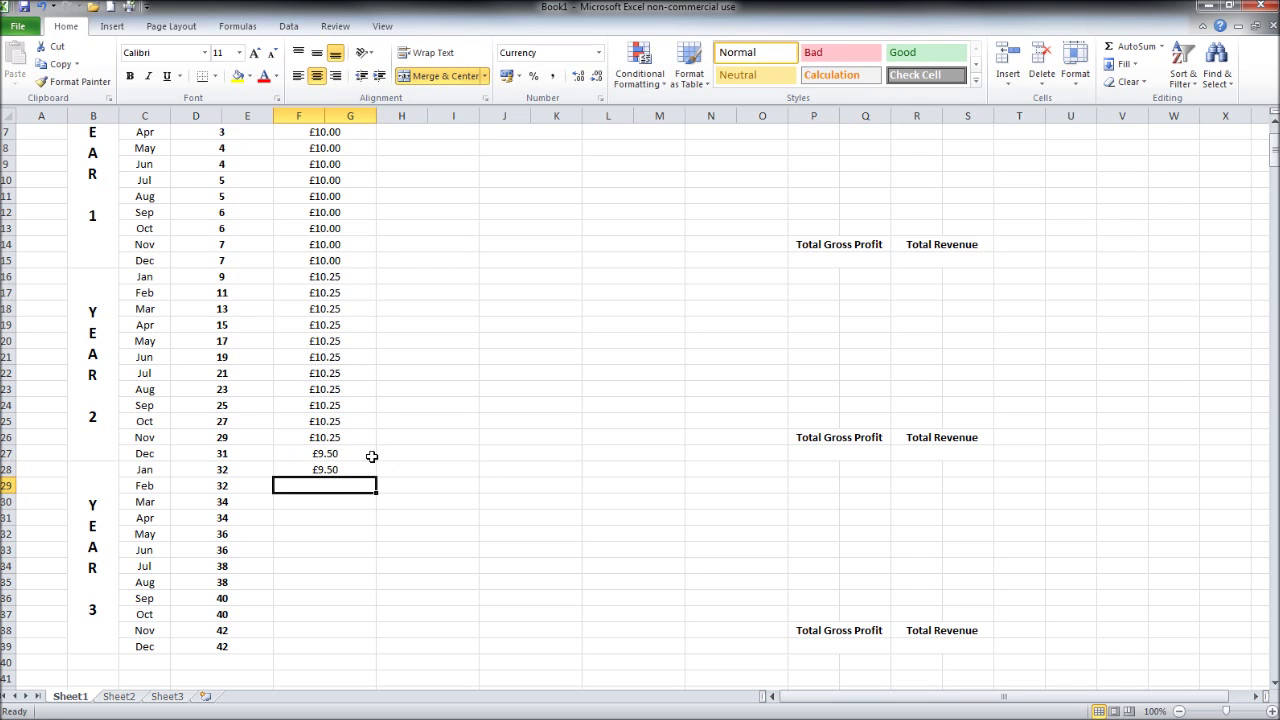
{"action": "left_click_drag", "start_coordinate": [371, 456], "coordinate": [351, 657]}
{"action": "scroll", "coordinate": [477, 583], "scroll_direction": "up", "scroll_amount": 2}
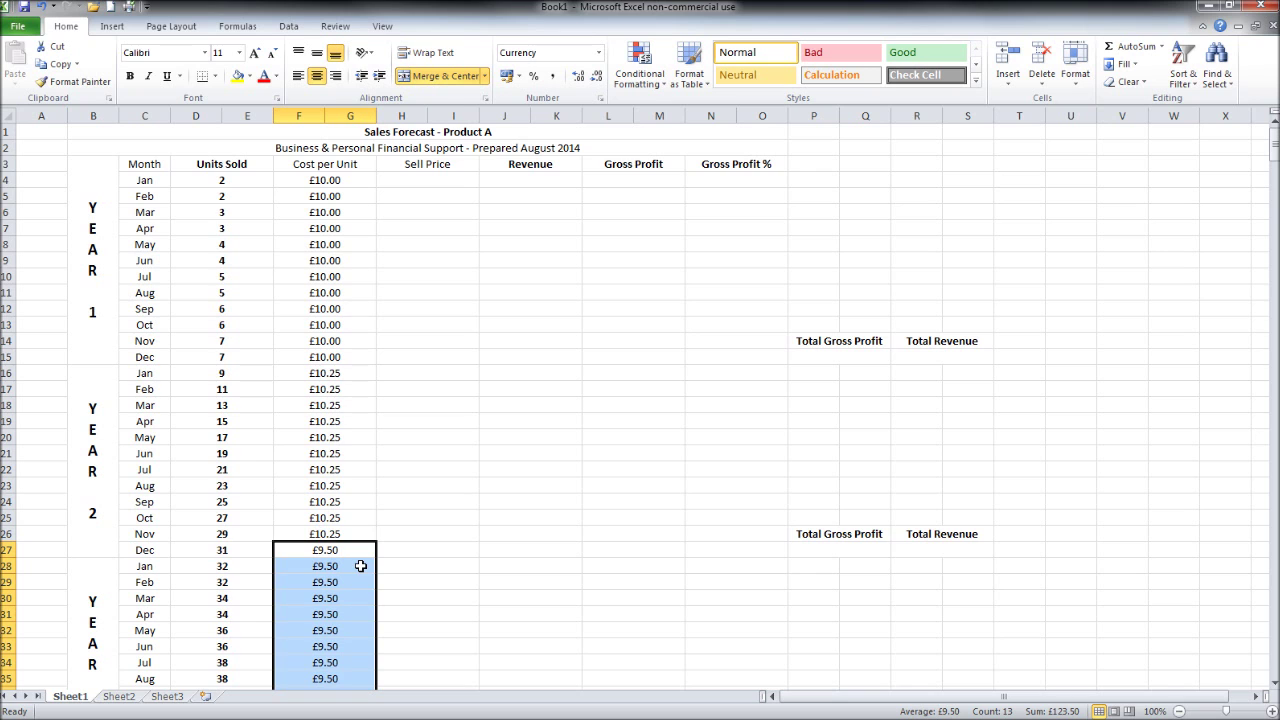
{"action": "scroll", "coordinate": [325, 275], "scroll_direction": "down", "scroll_amount": 2}
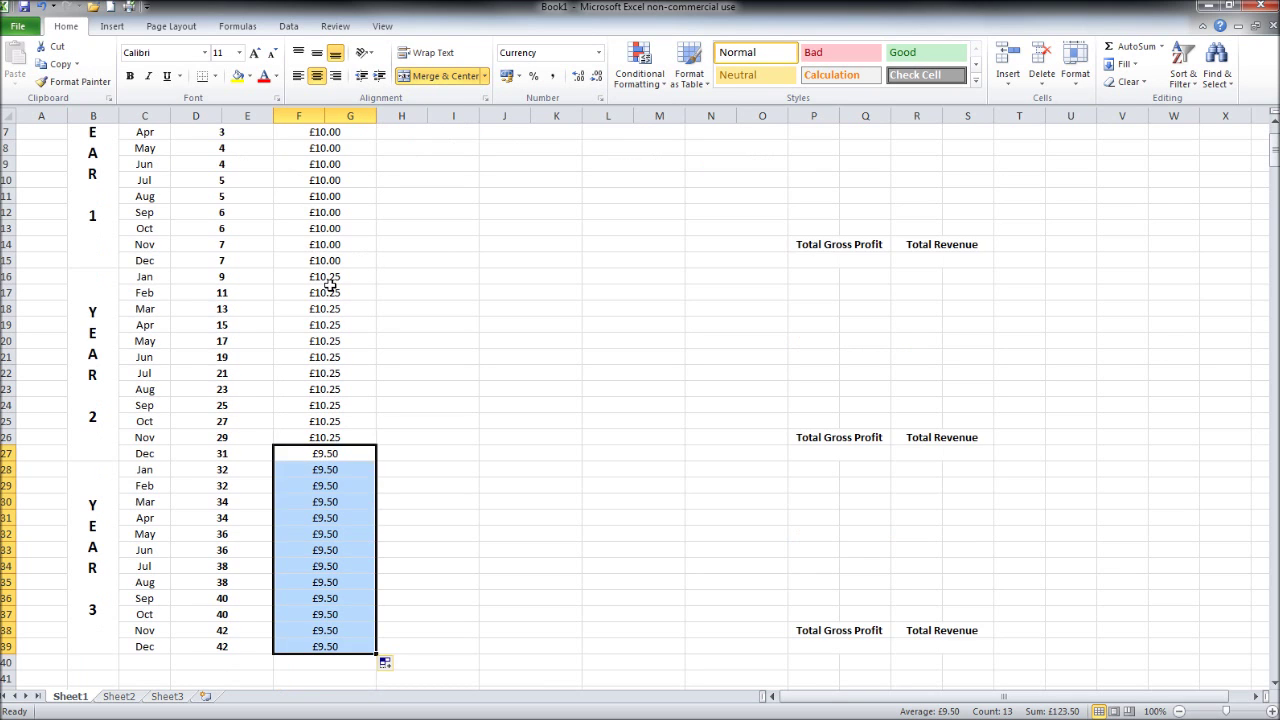
{"action": "scroll", "coordinate": [330, 287], "scroll_direction": "up", "scroll_amount": 1}
{"action": "scroll", "coordinate": [328, 523], "scroll_direction": "down", "scroll_amount": 2}
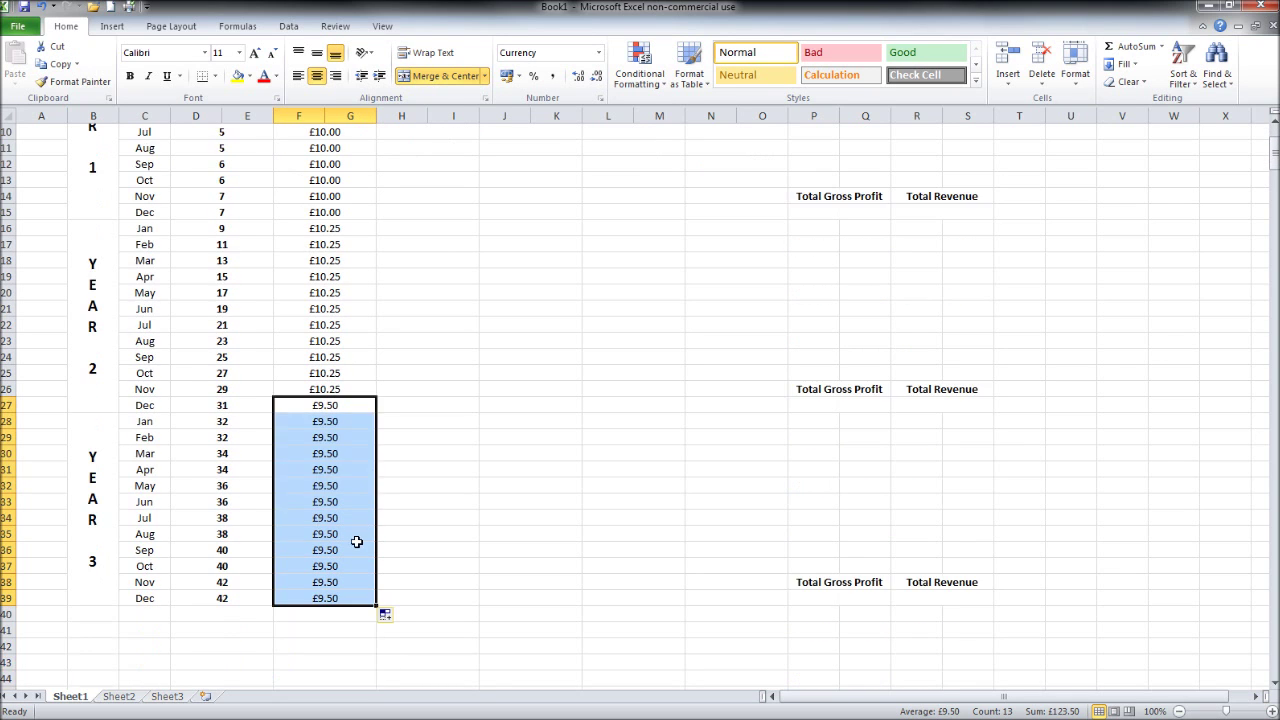
{"action": "scroll", "coordinate": [355, 540], "scroll_direction": "up", "scroll_amount": 3}
- Enter 18 as the Year 1 January Sell Price in H4
{"action": "left_click", "coordinate": [433, 183]}
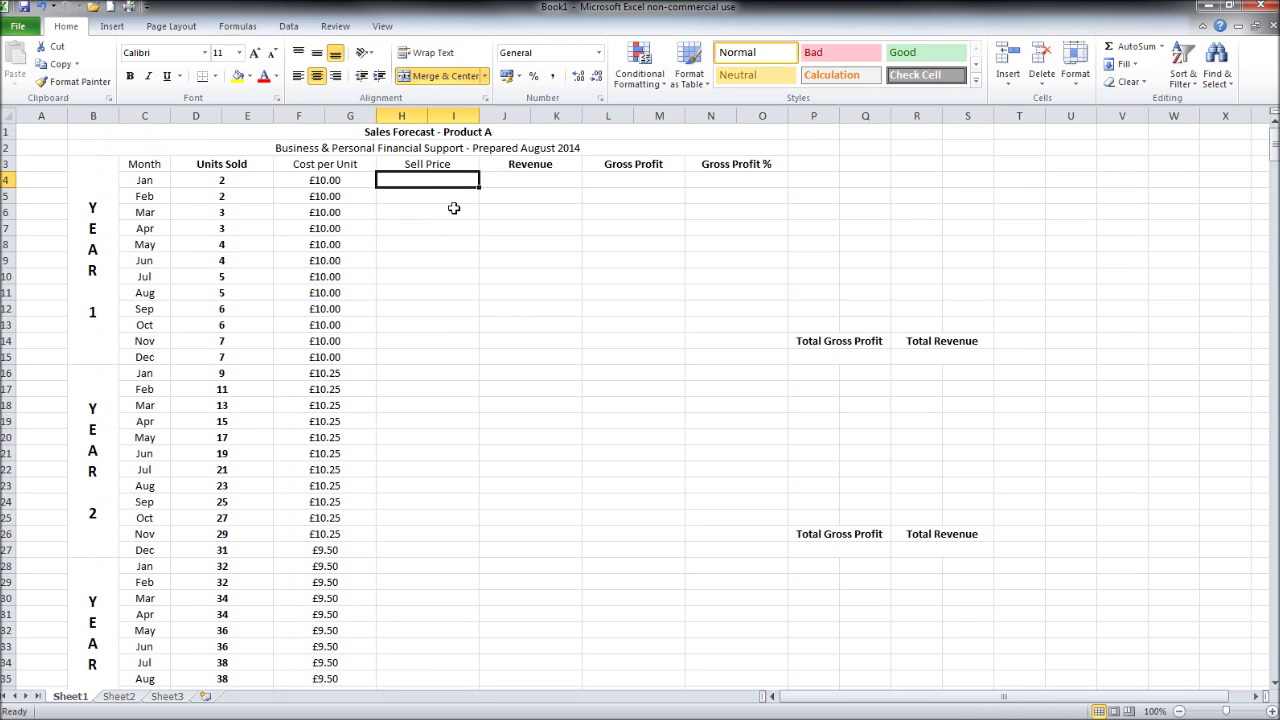
{"action": "type", "text": "18"}
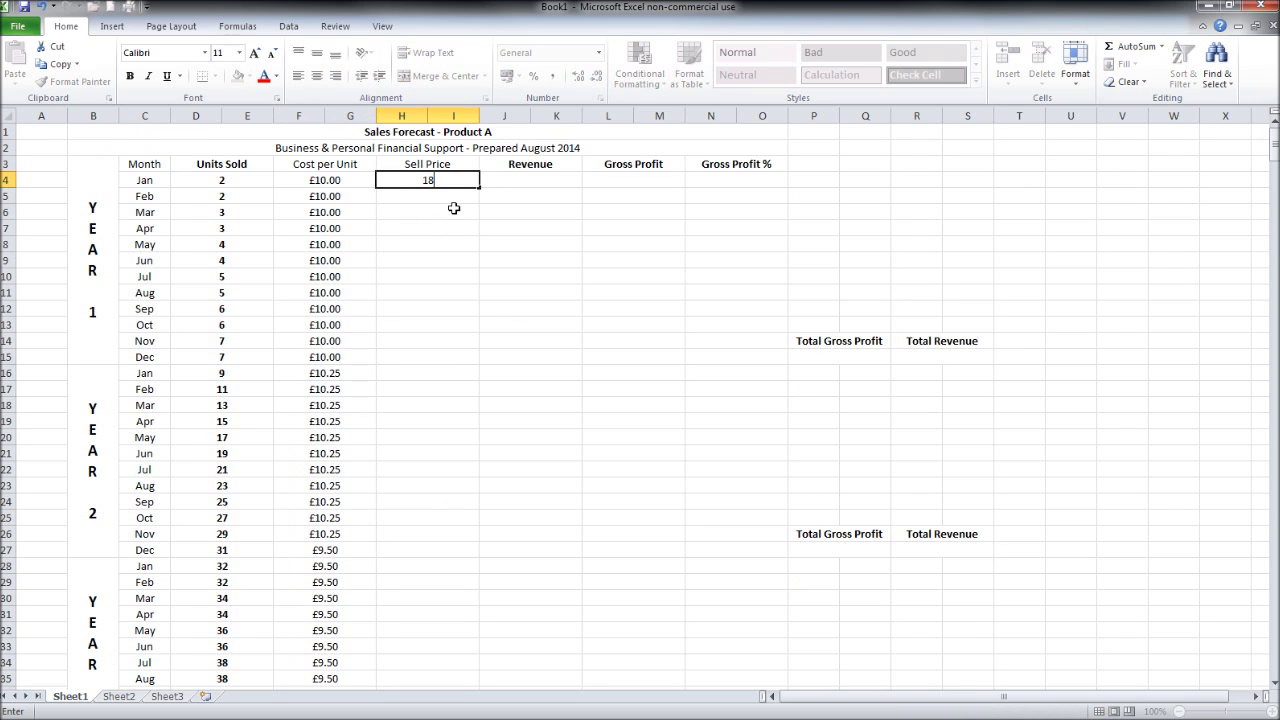
{"action": "key", "text": "Return"}
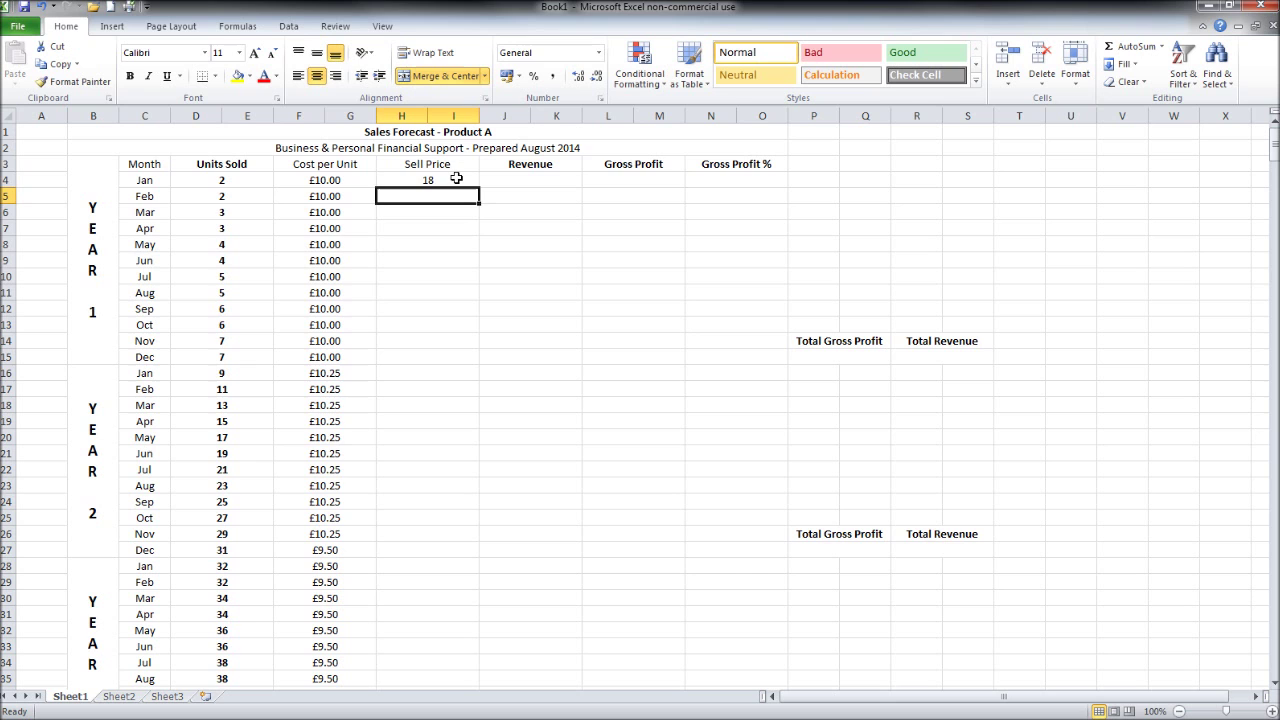
- Format the Sell Price column as pound Currency
{"action": "left_click_drag", "start_coordinate": [463, 185], "coordinate": [441, 660]}
{"action": "right_click", "coordinate": [441, 465]}
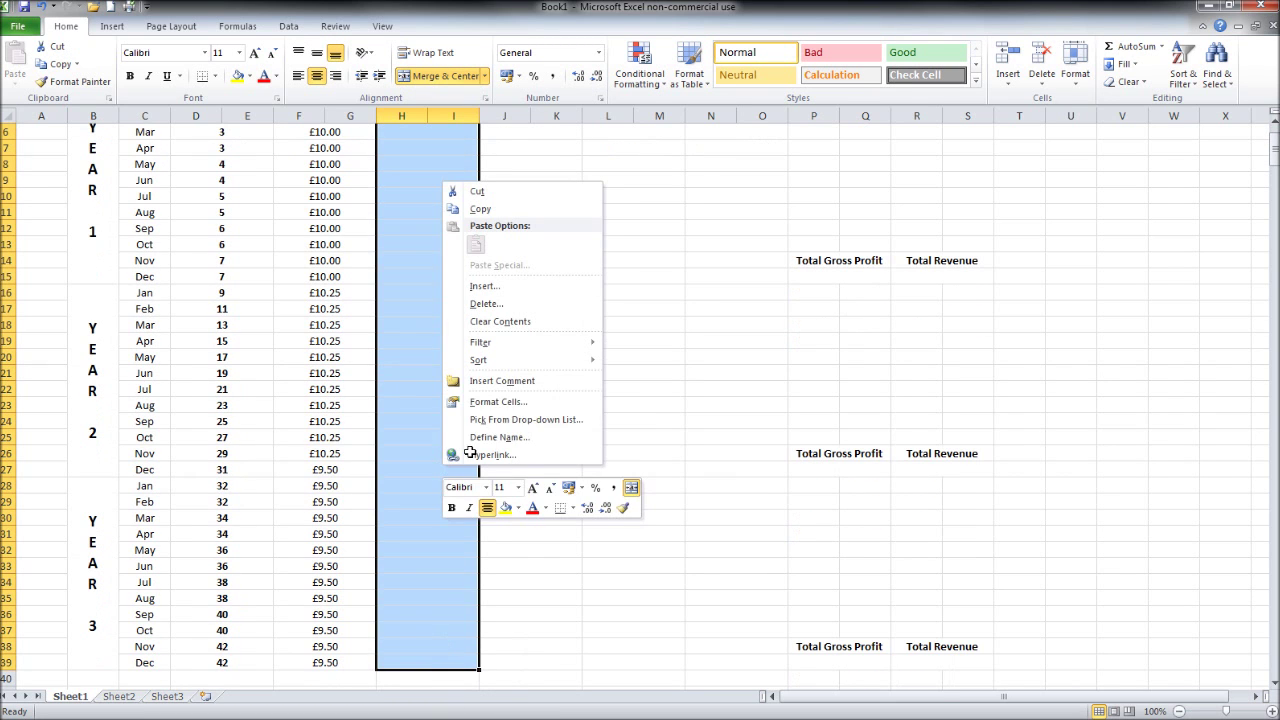
{"action": "left_click", "coordinate": [470, 397]}
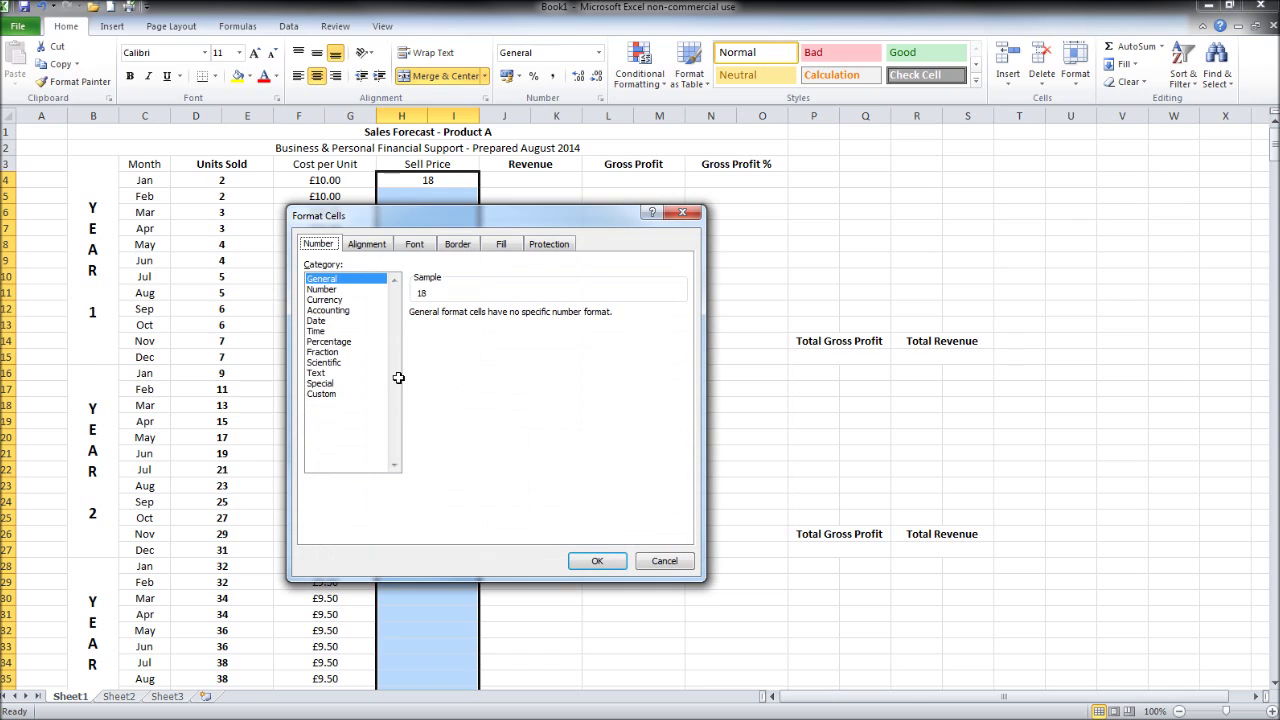
{"action": "left_click", "coordinate": [336, 300]}
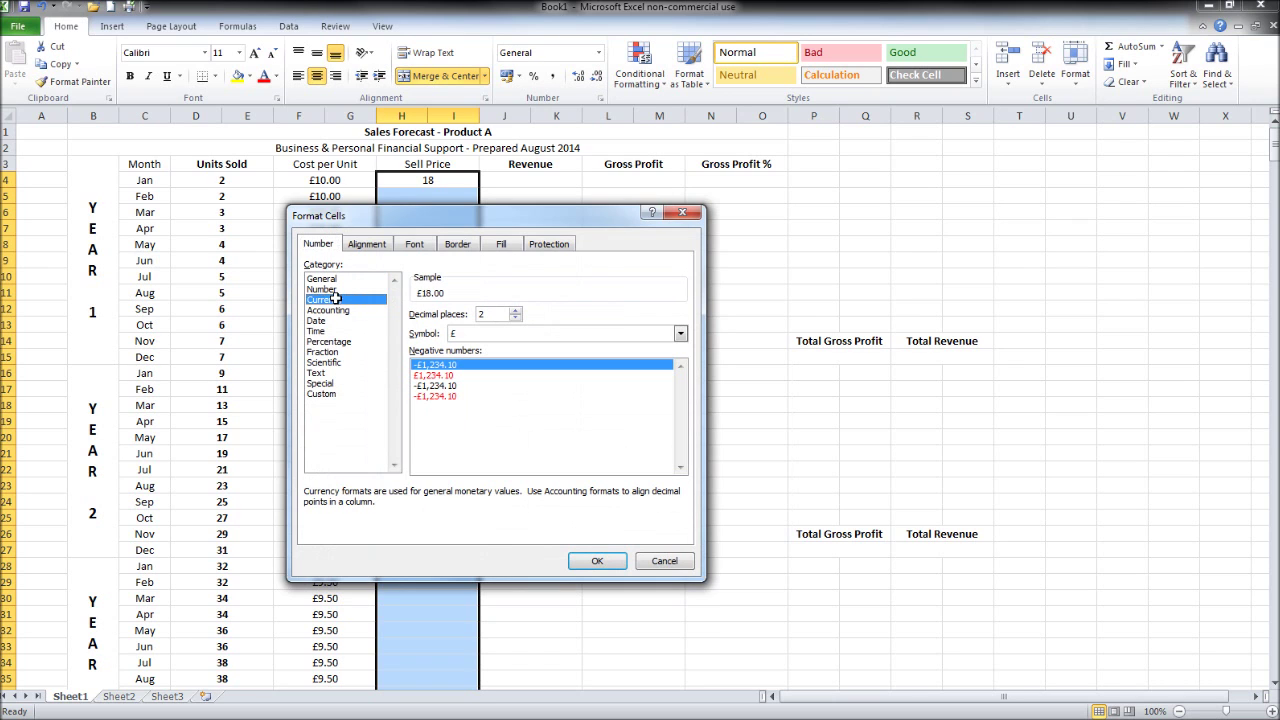
{"action": "left_click", "coordinate": [597, 561]}
{"action": "left_click", "coordinate": [571, 385]}
- Enter £18.00 as the Year 1 February Sell Price
{"action": "left_click", "coordinate": [438, 195]}
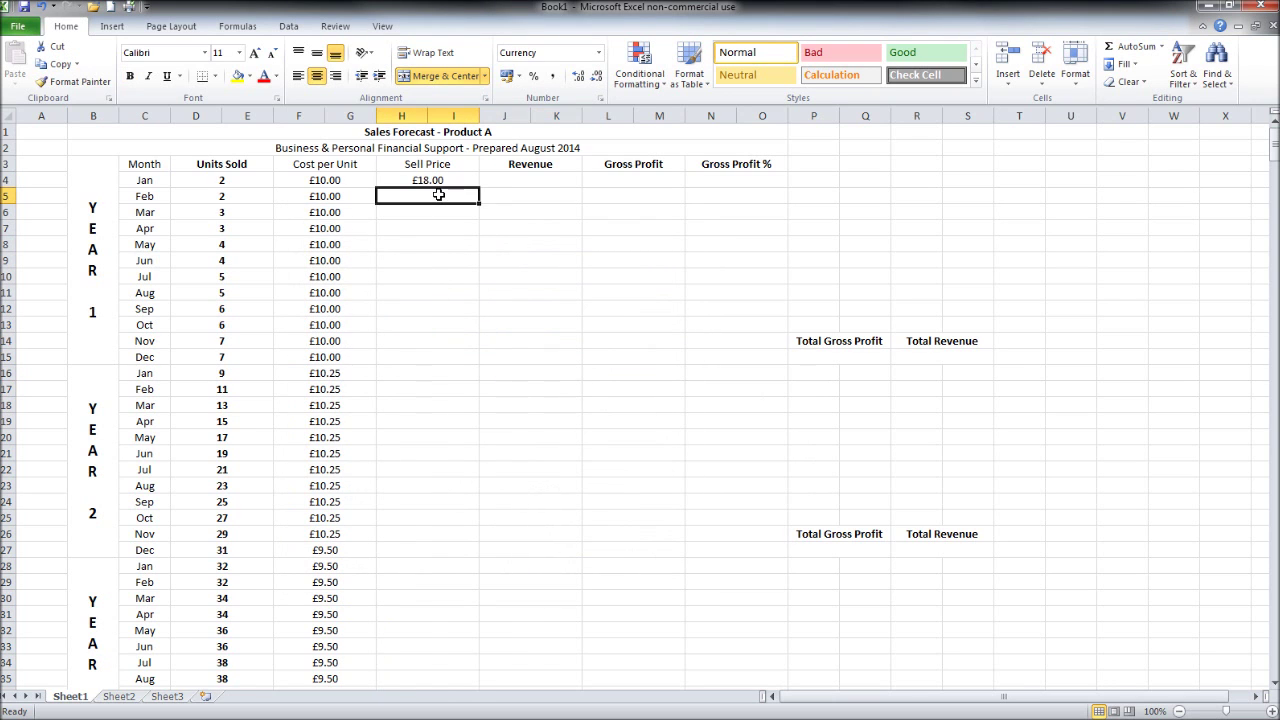
{"action": "type", "text": "18"}
{"action": "key", "text": "Return"}
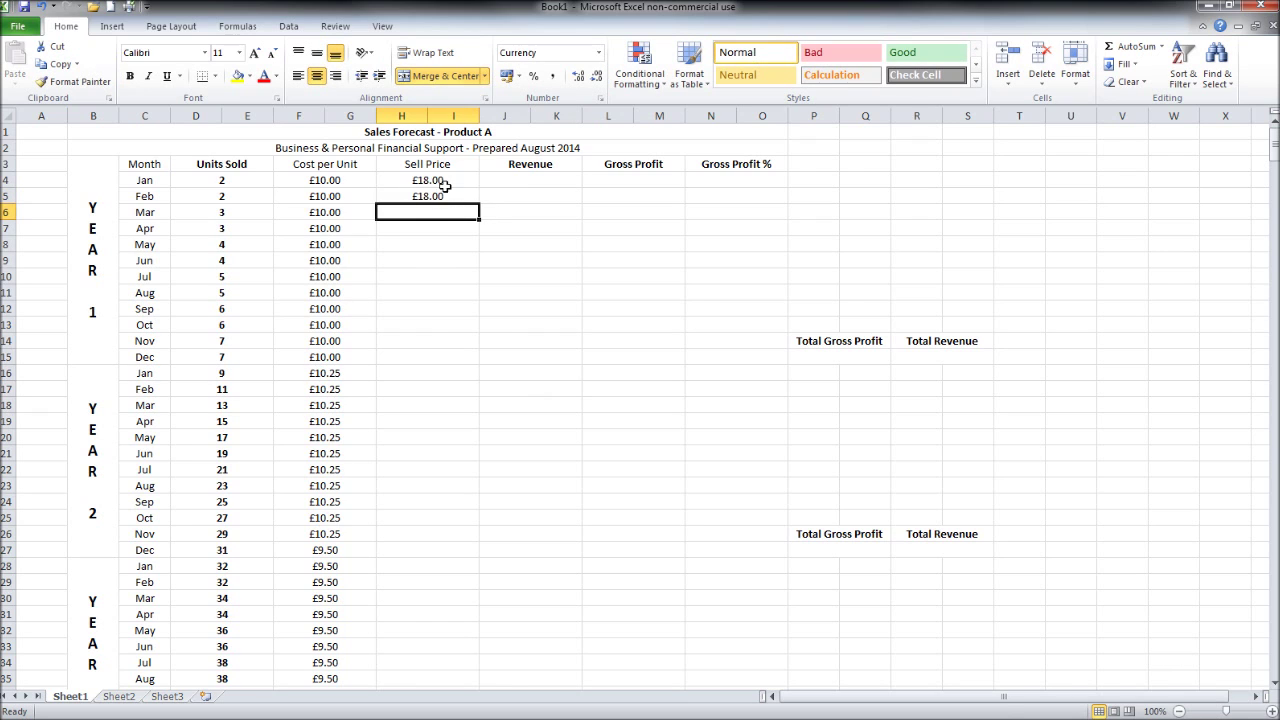
- Fill the £18.00 Year 1 sell price from January down through December
{"action": "left_click_drag", "start_coordinate": [441, 180], "coordinate": [482, 360]}
{"action": "left_click", "coordinate": [468, 405]}
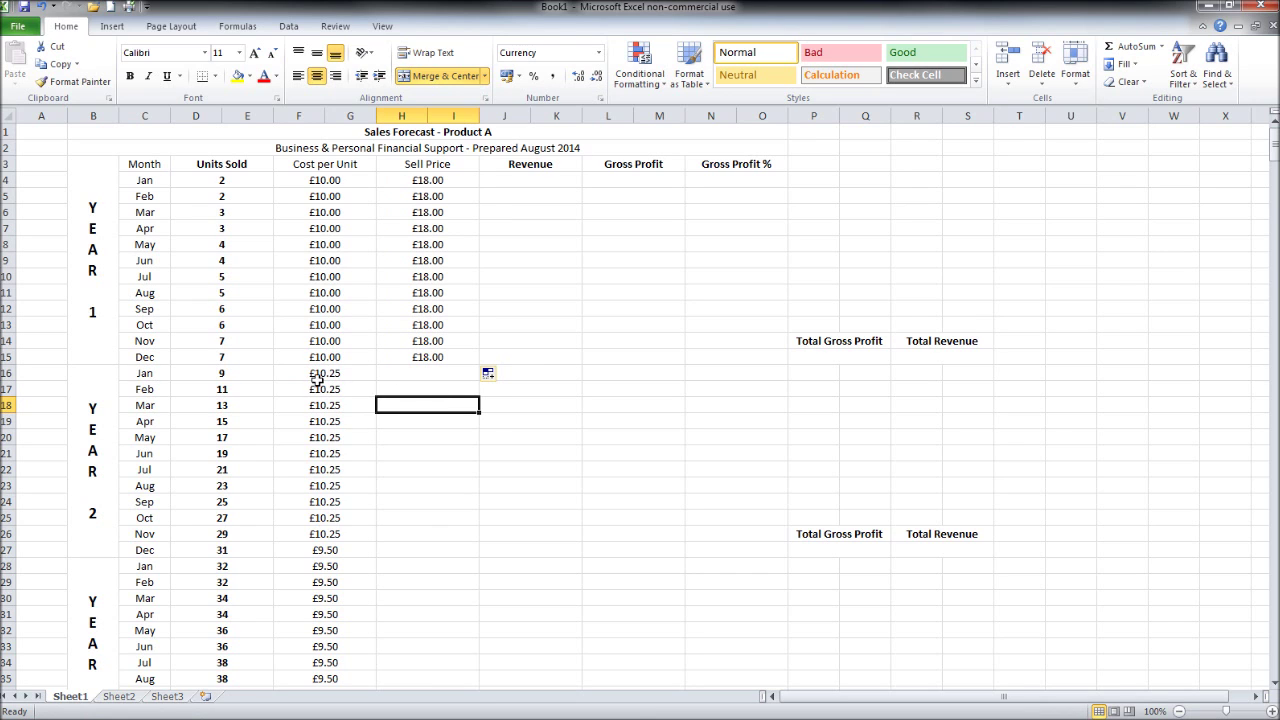
{"action": "scroll", "coordinate": [320, 372], "scroll_direction": "down", "scroll_amount": 1}
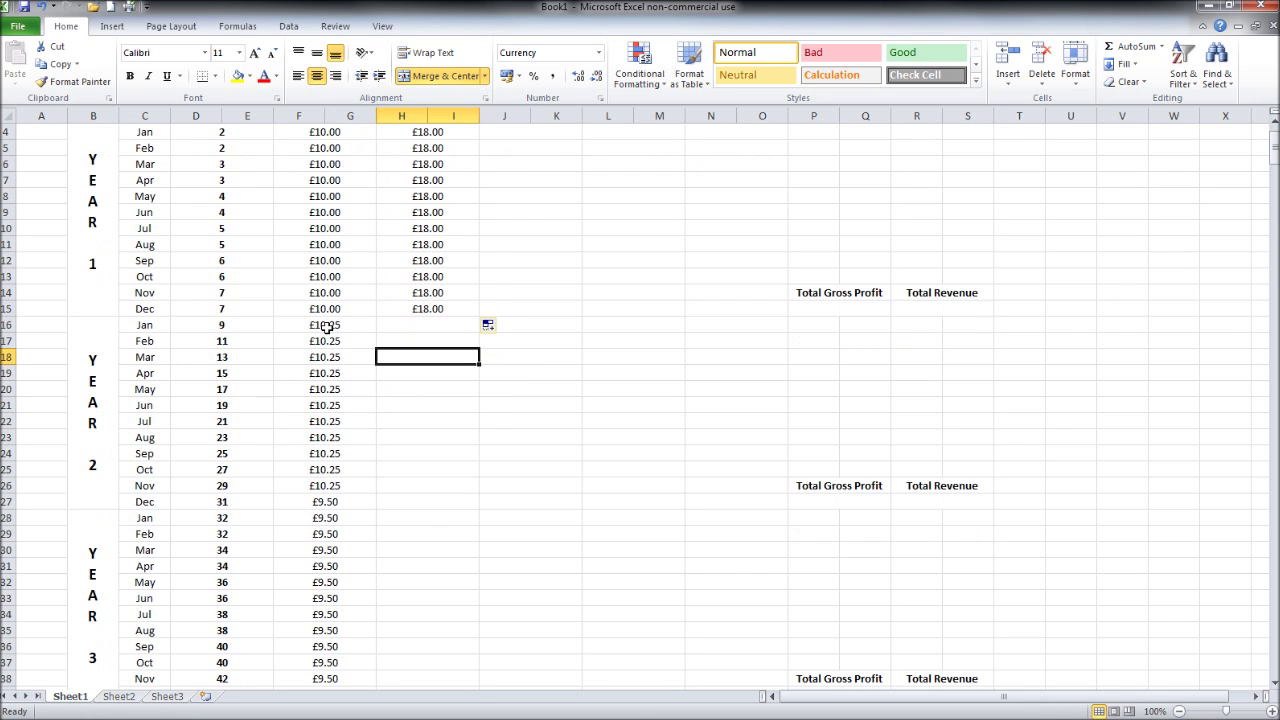
- Enter £18.25 for January and February of Year 2 and extend it through November
{"action": "left_click", "coordinate": [470, 329]}
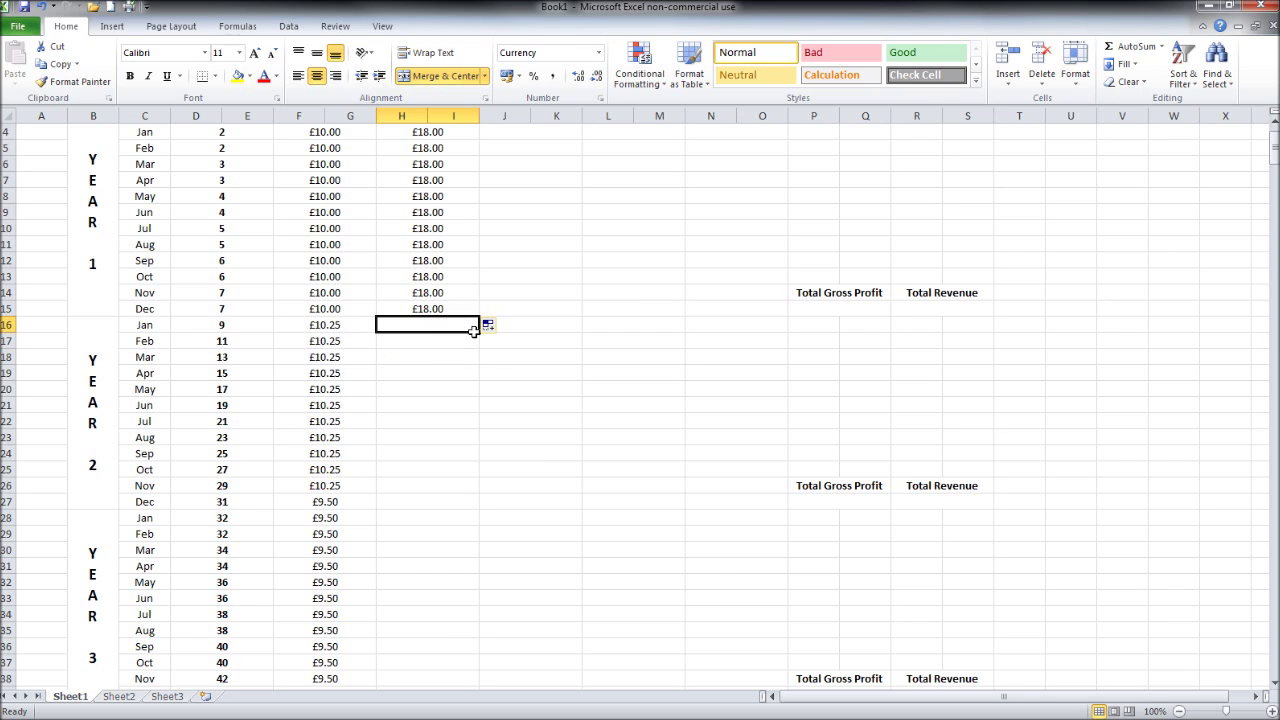
{"action": "type", "text": "18.25"}
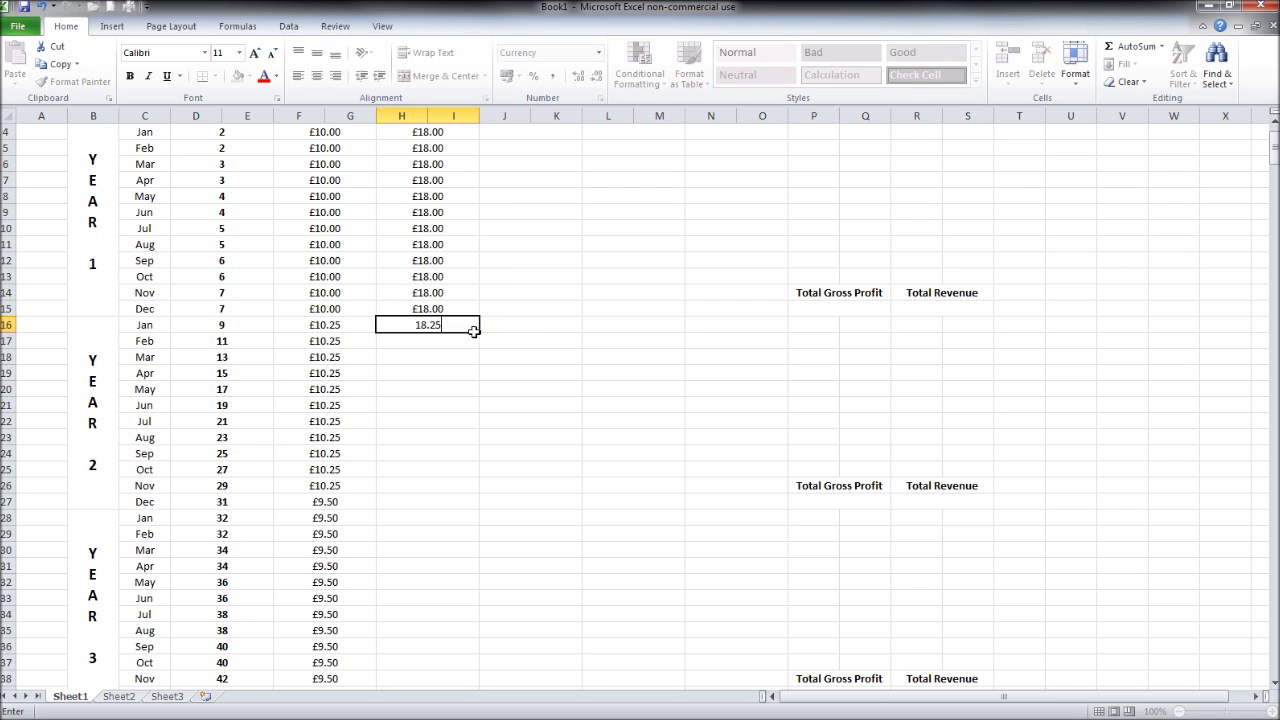
{"action": "key", "text": "Return"}
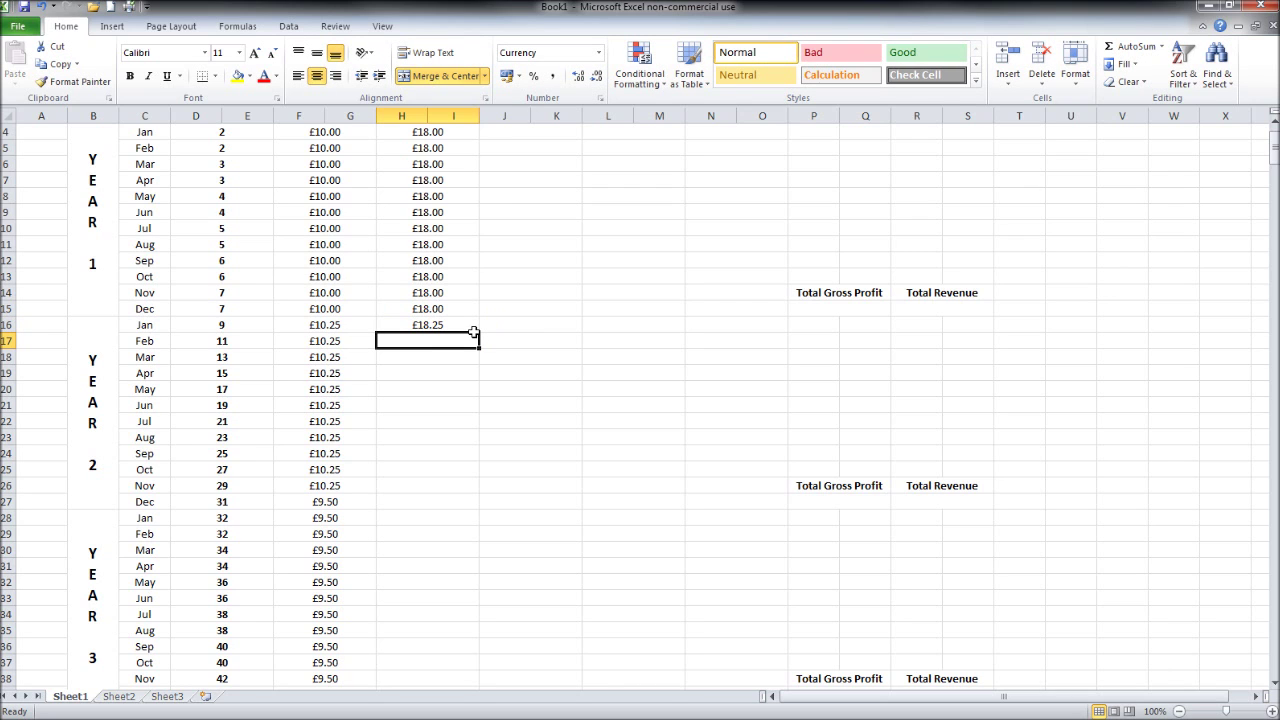
{"action": "type", "text": "18.25"}
{"action": "key", "text": "Return"}
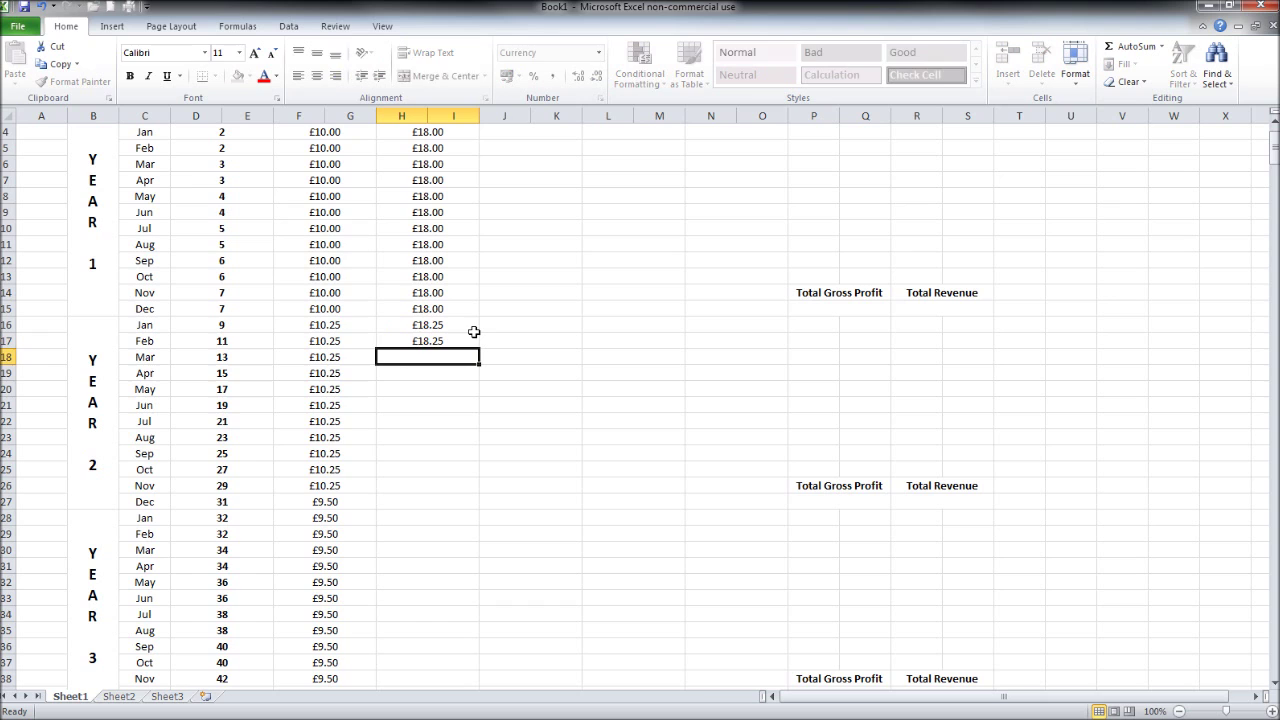
{"action": "left_click_drag", "start_coordinate": [474, 326], "coordinate": [470, 489]}
{"action": "scroll", "coordinate": [590, 418], "scroll_direction": "down", "scroll_amount": 3}
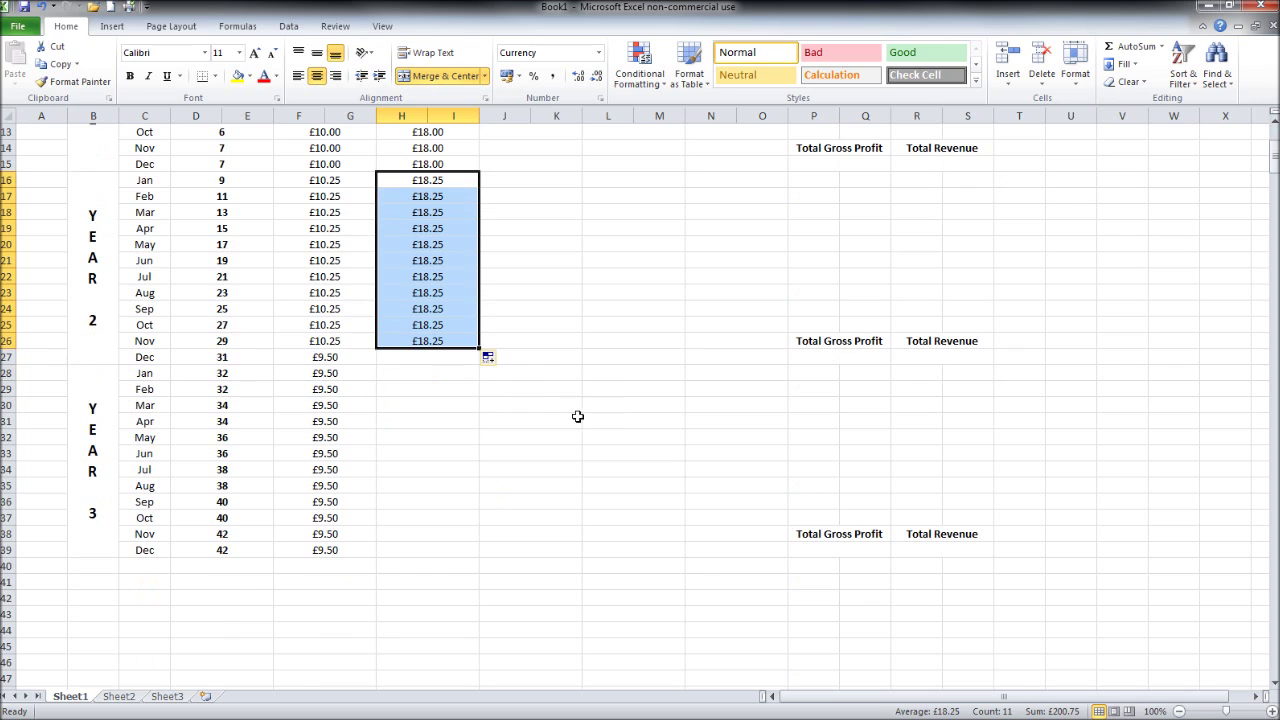
- Enter £18.00 for December of Year 2 and January of Year 3, extending it to row 39
{"action": "left_click", "coordinate": [428, 358]}
{"action": "type", "text": "18"}
{"action": "key", "text": "Return"}
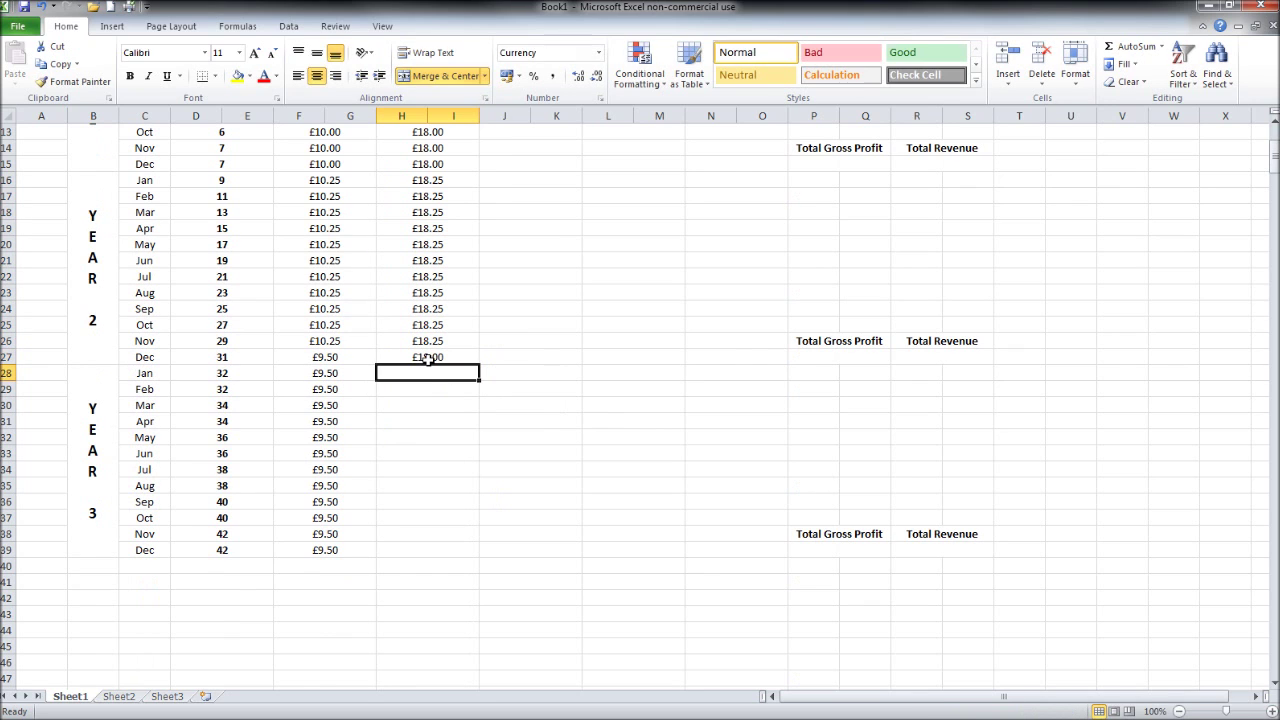
{"action": "type", "text": "18"}
{"action": "key", "text": "Return"}
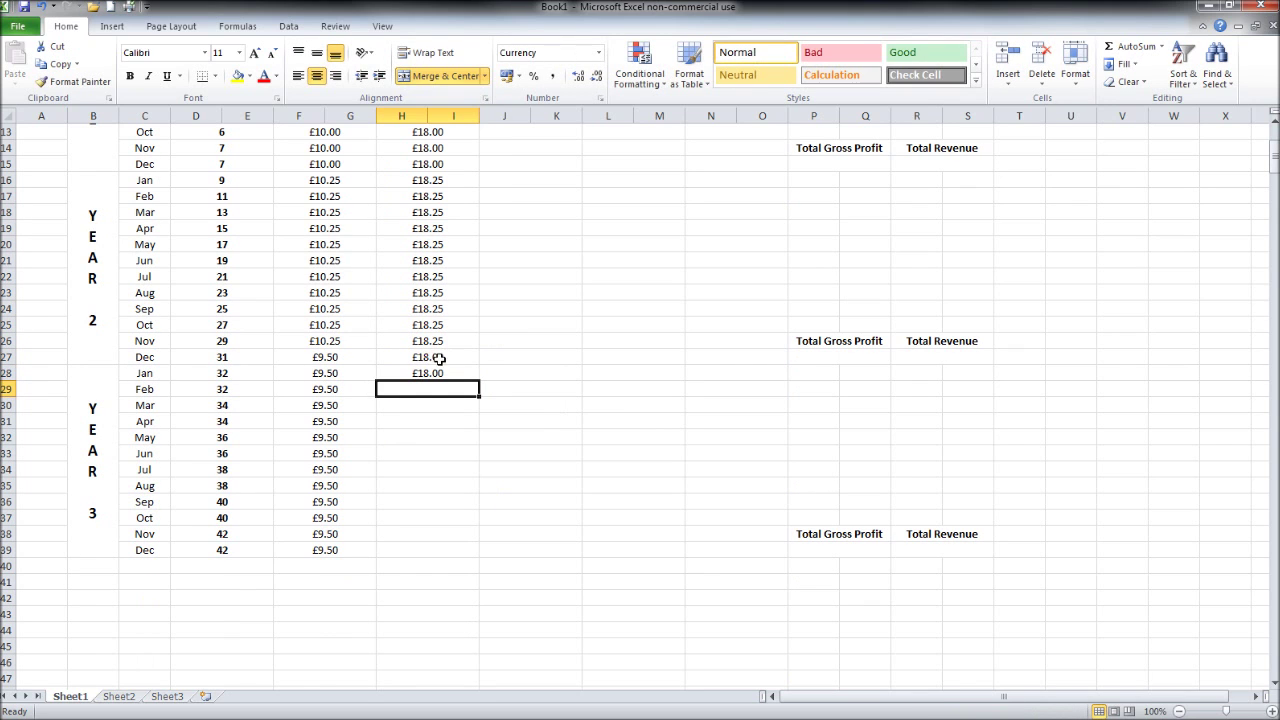
{"action": "left_click_drag", "start_coordinate": [428, 360], "coordinate": [474, 556]}
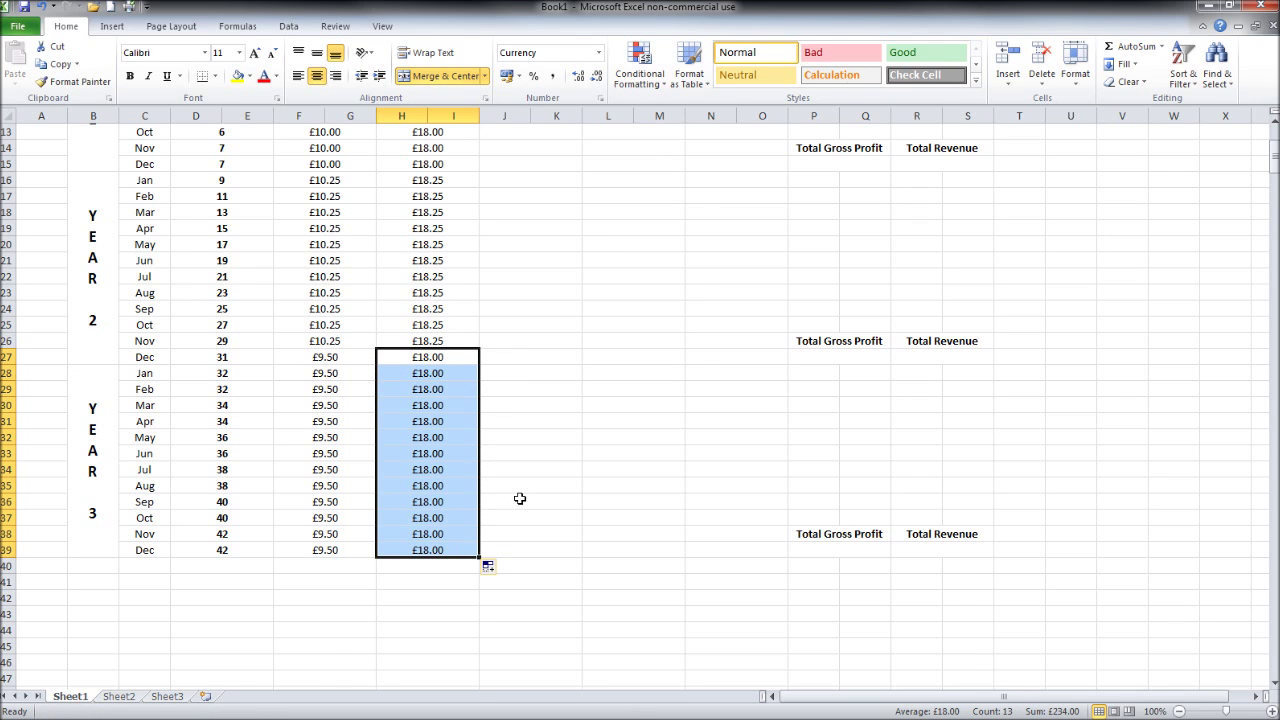
{"action": "scroll", "coordinate": [516, 496], "scroll_direction": "up", "scroll_amount": 4}
{"action": "left_click", "coordinate": [520, 182]}
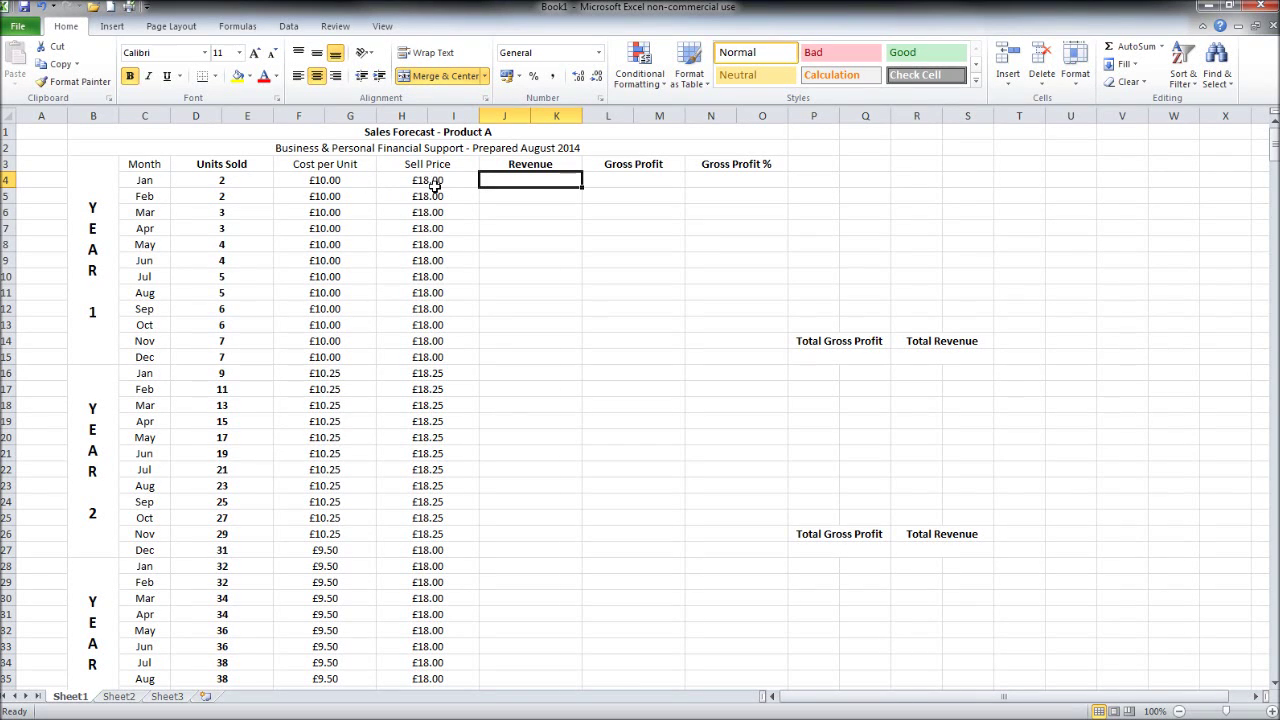
- Enter the revenue formula =H4*D4 in J4 for January of Year 1
{"action": "type", "text": "="}
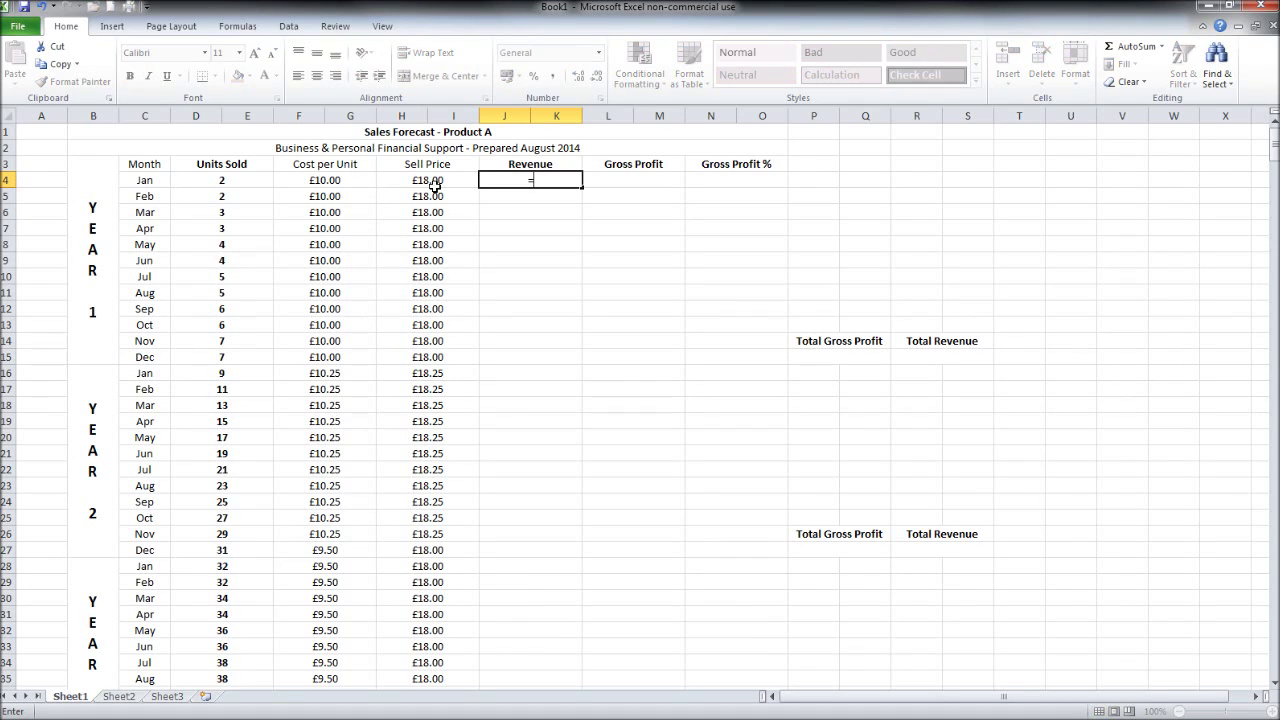
{"action": "left_click", "coordinate": [434, 186]}
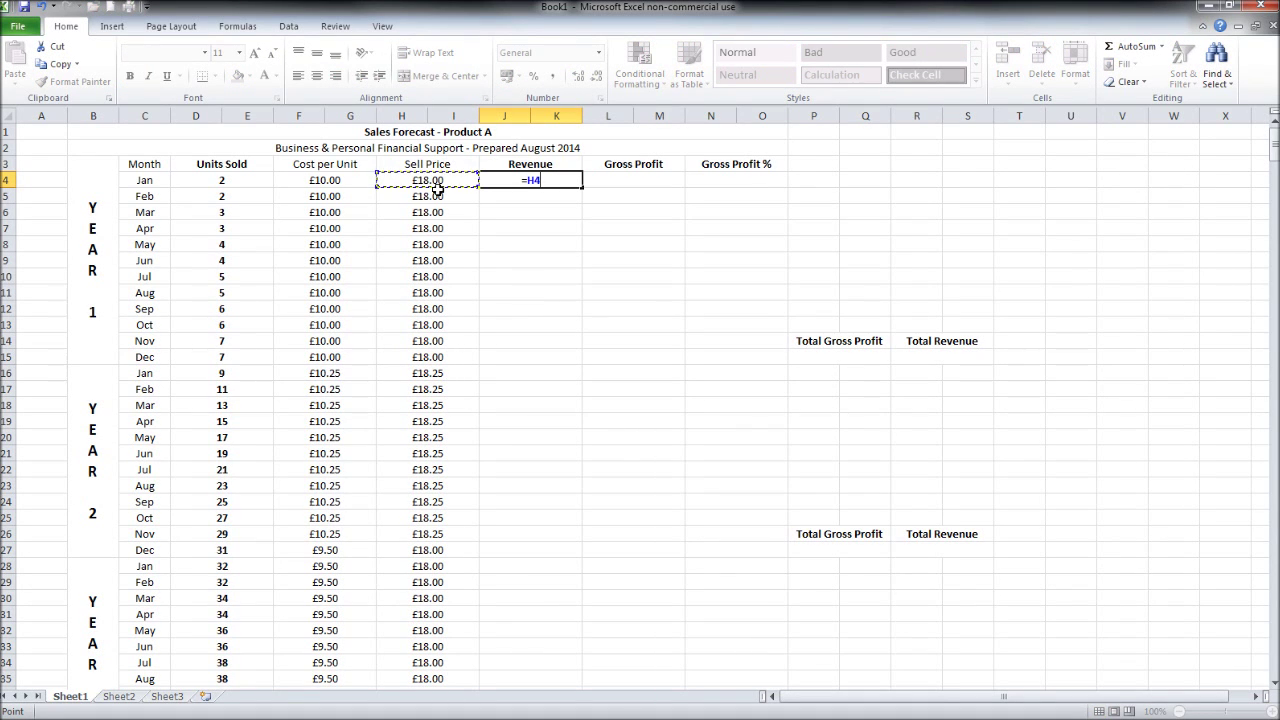
{"action": "type", "text": "*"}
{"action": "left_click", "coordinate": [247, 184]}
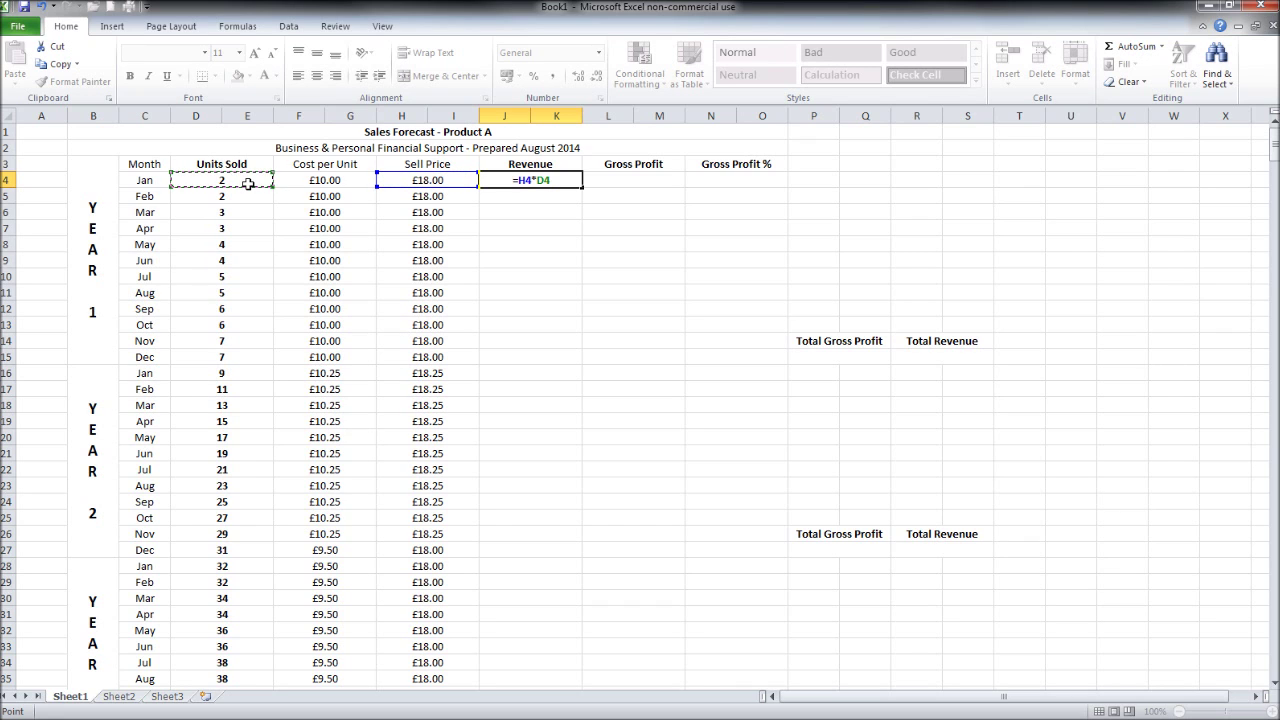
{"action": "key", "text": "Return"}
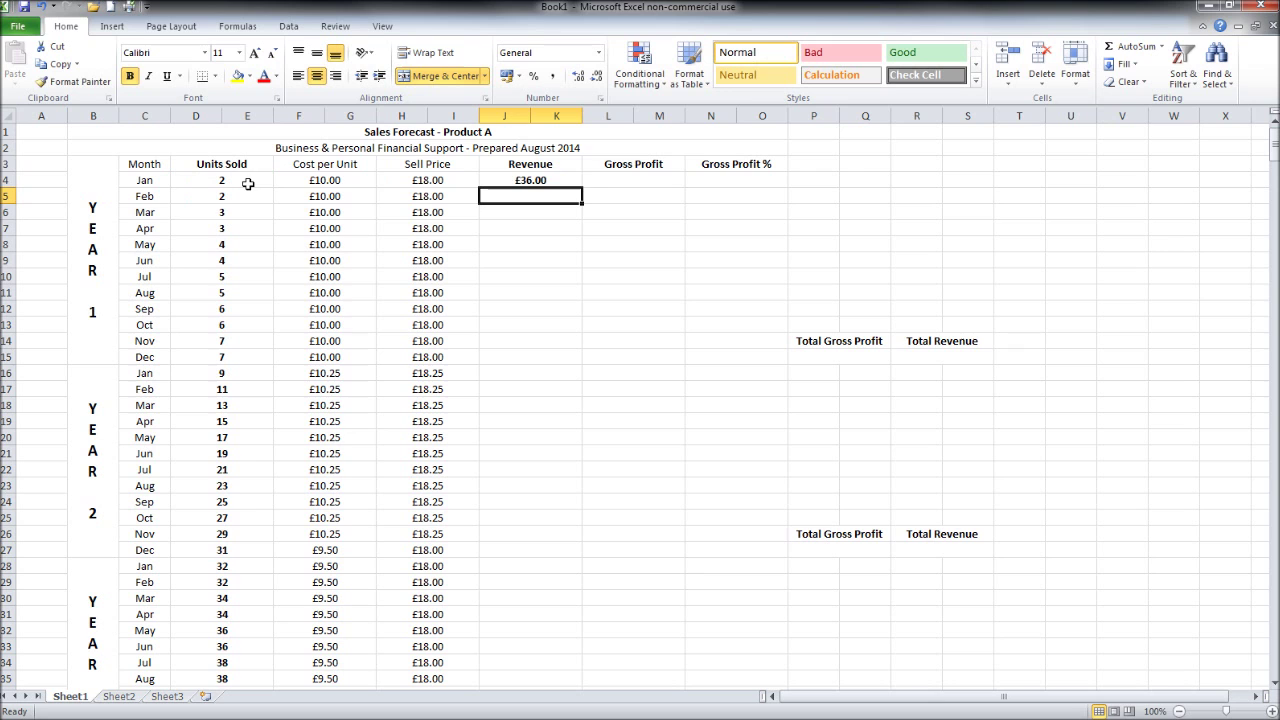
- Copy the J4 revenue formula down through December of Year 3
{"action": "left_click", "coordinate": [571, 186]}
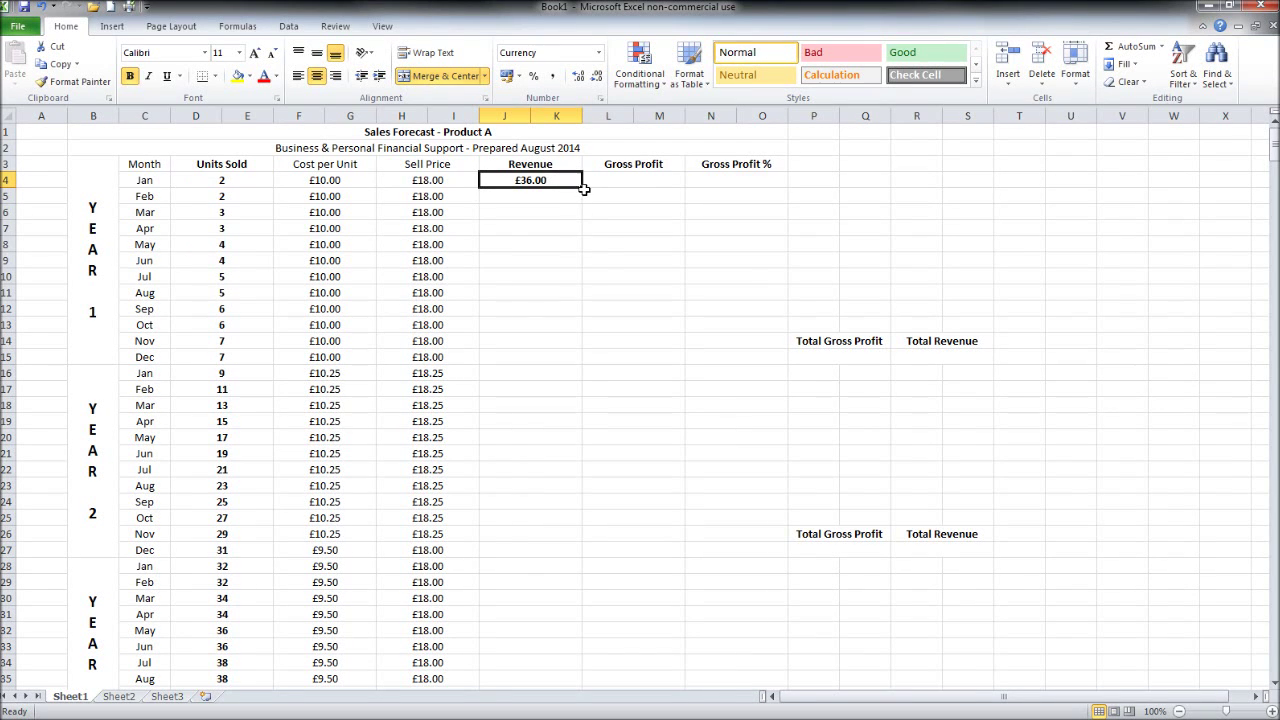
{"action": "left_click_drag", "start_coordinate": [581, 189], "coordinate": [580, 663]}
{"action": "scroll", "coordinate": [645, 531], "scroll_direction": "up", "scroll_amount": 2}
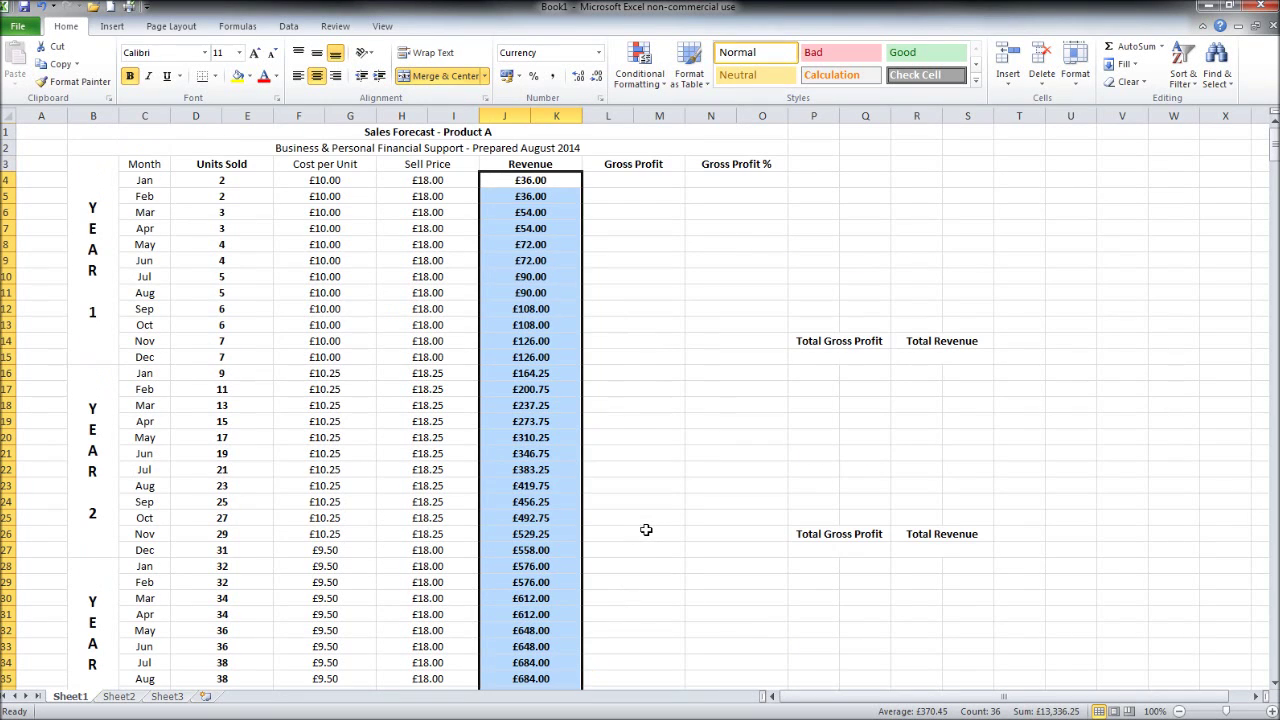
{"action": "scroll", "coordinate": [645, 531], "scroll_direction": "down", "scroll_amount": 4}
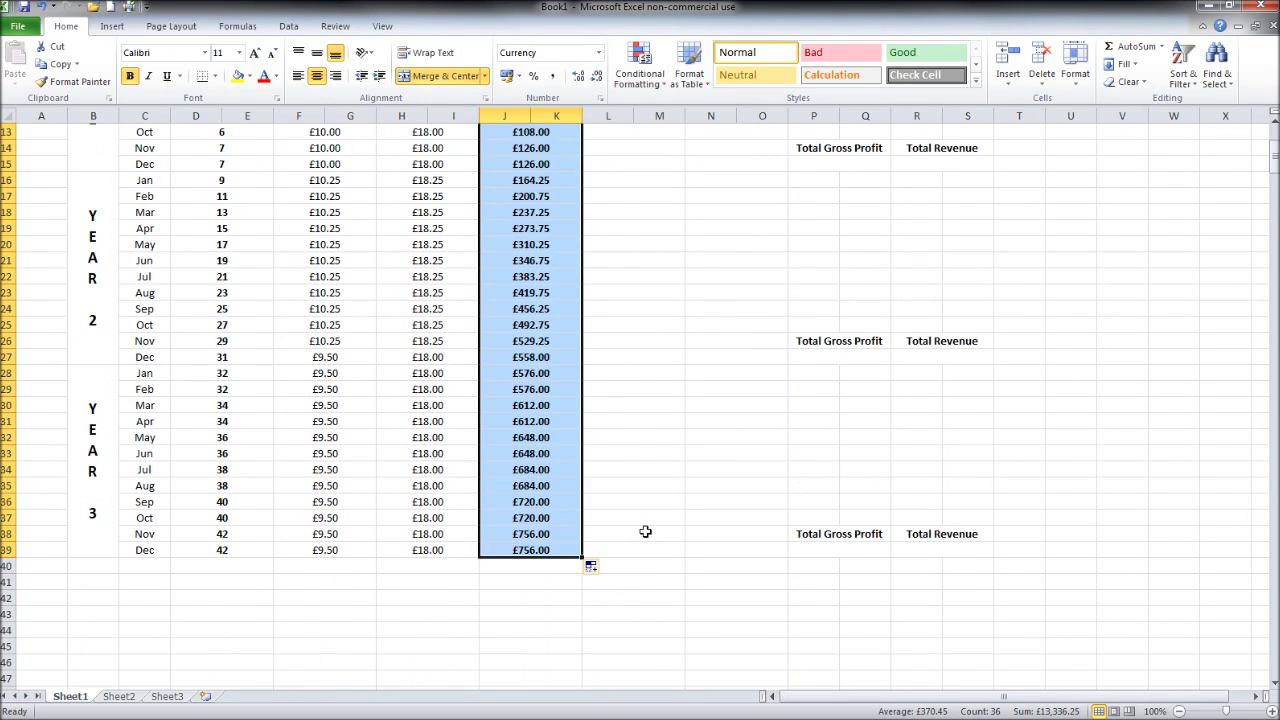
{"action": "left_click", "coordinate": [645, 531]}
{"action": "scroll", "coordinate": [645, 531], "scroll_direction": "up", "scroll_amount": 4}
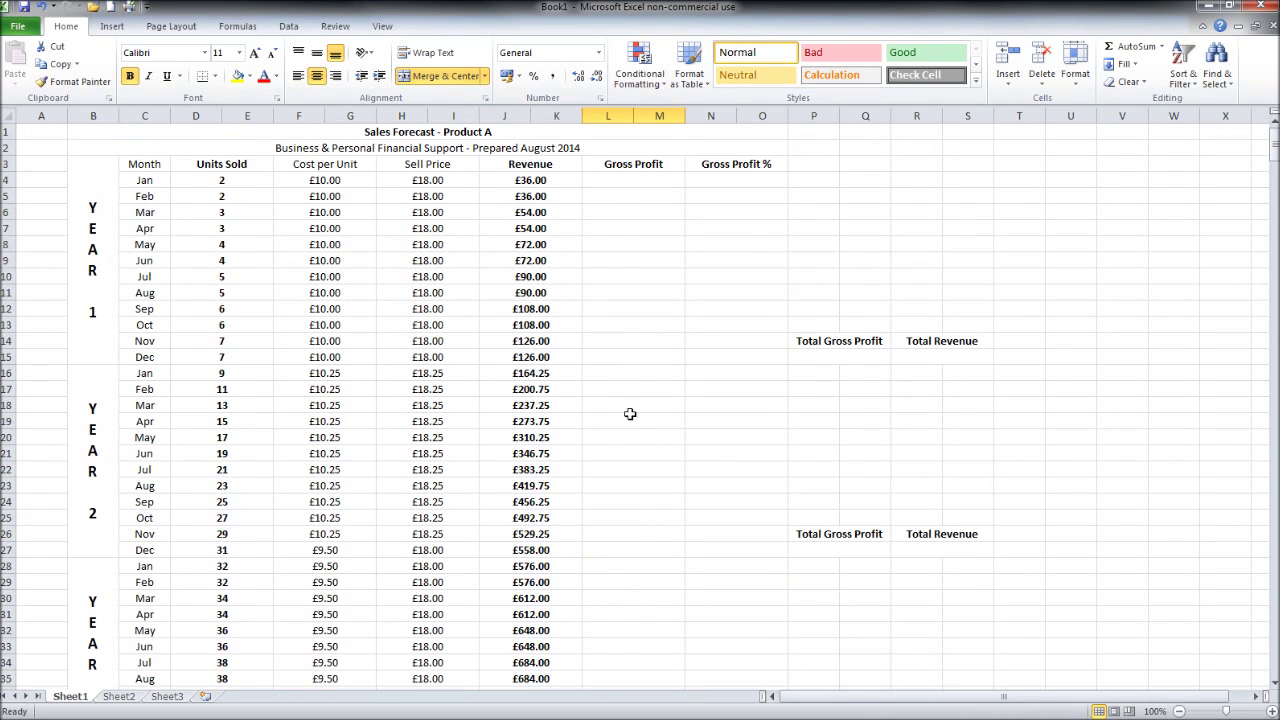
{"action": "left_click", "coordinate": [148, 371]}
{"action": "left_click", "coordinate": [215, 374]}
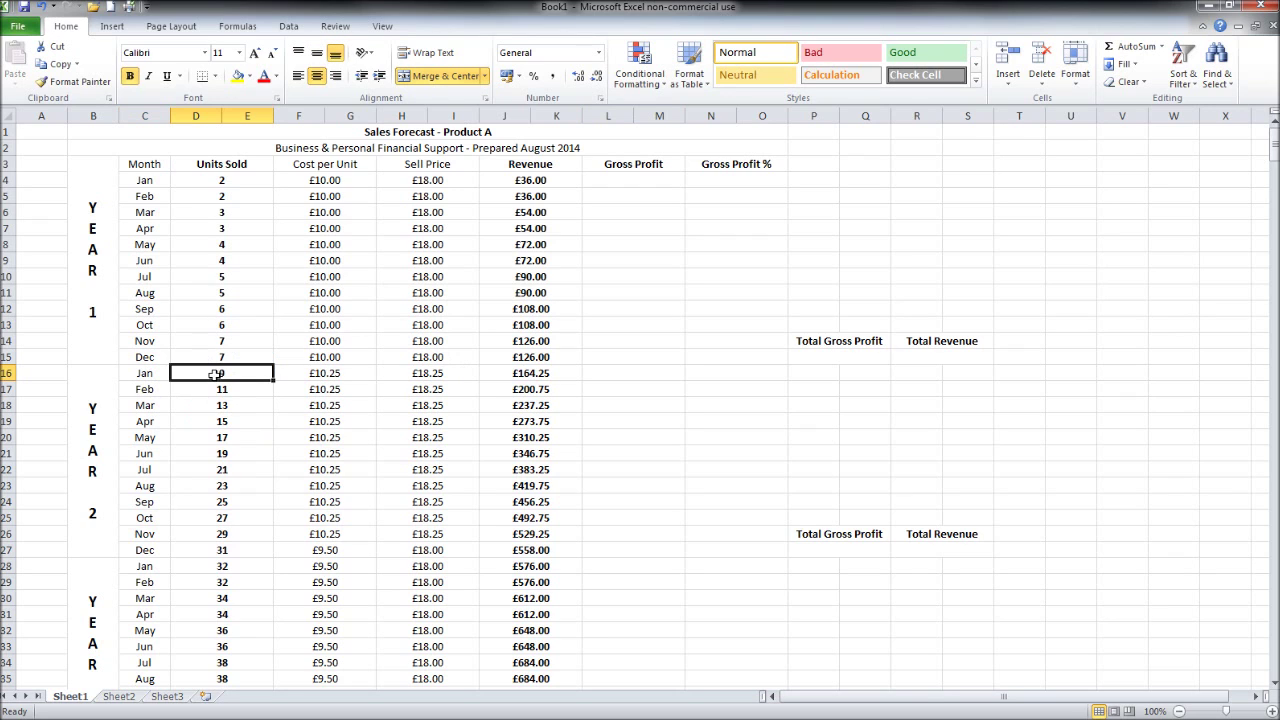
{"action": "left_click", "coordinate": [539, 373]}
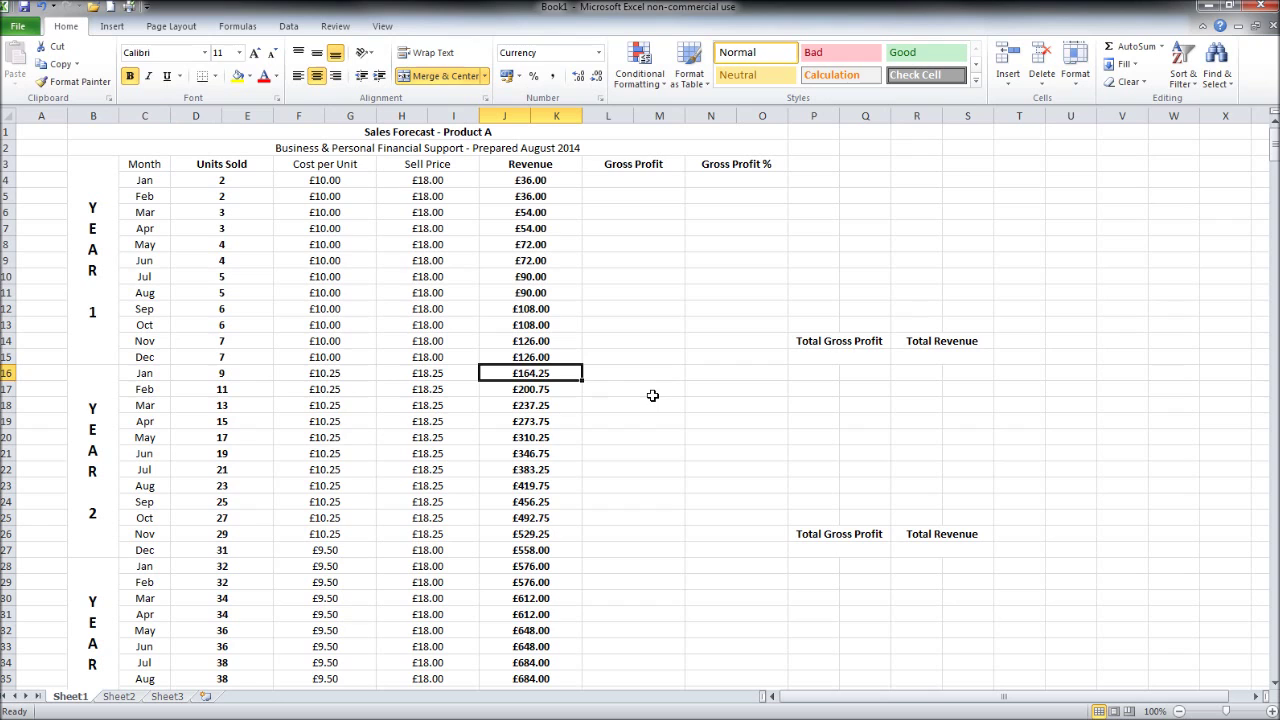
{"action": "left_click", "coordinate": [245, 373]}
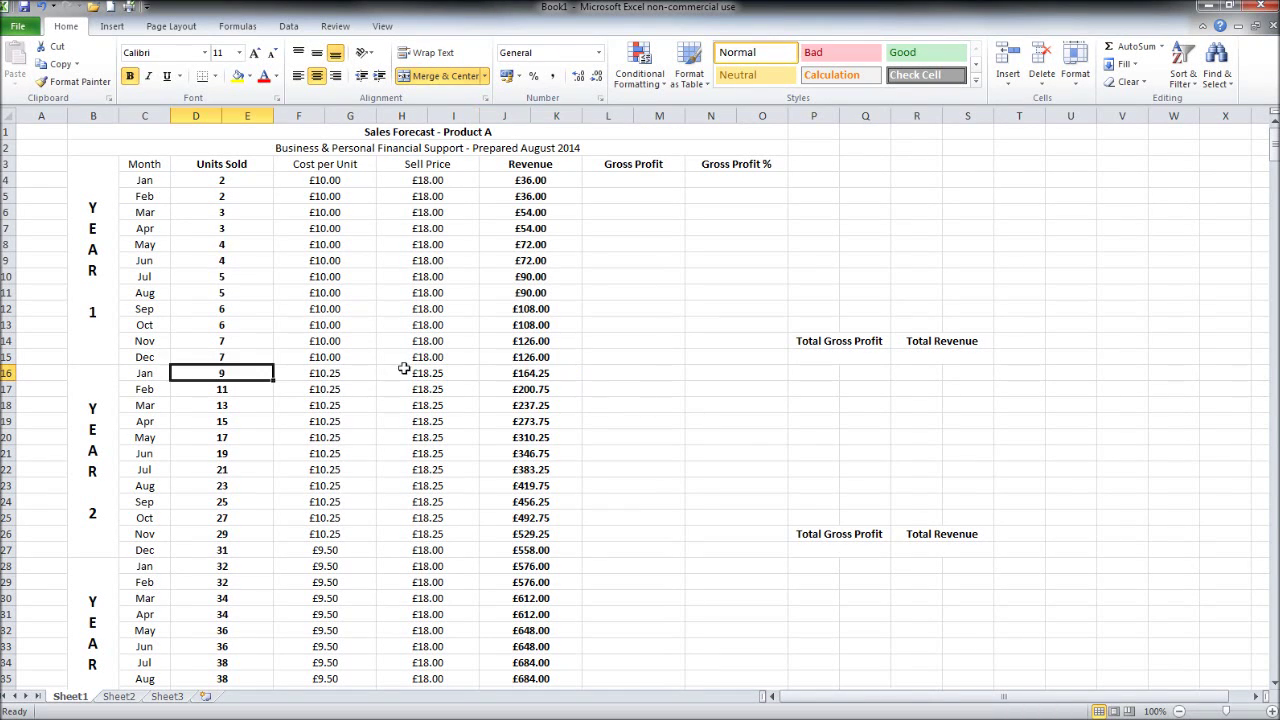
{"action": "left_click", "coordinate": [422, 373]}
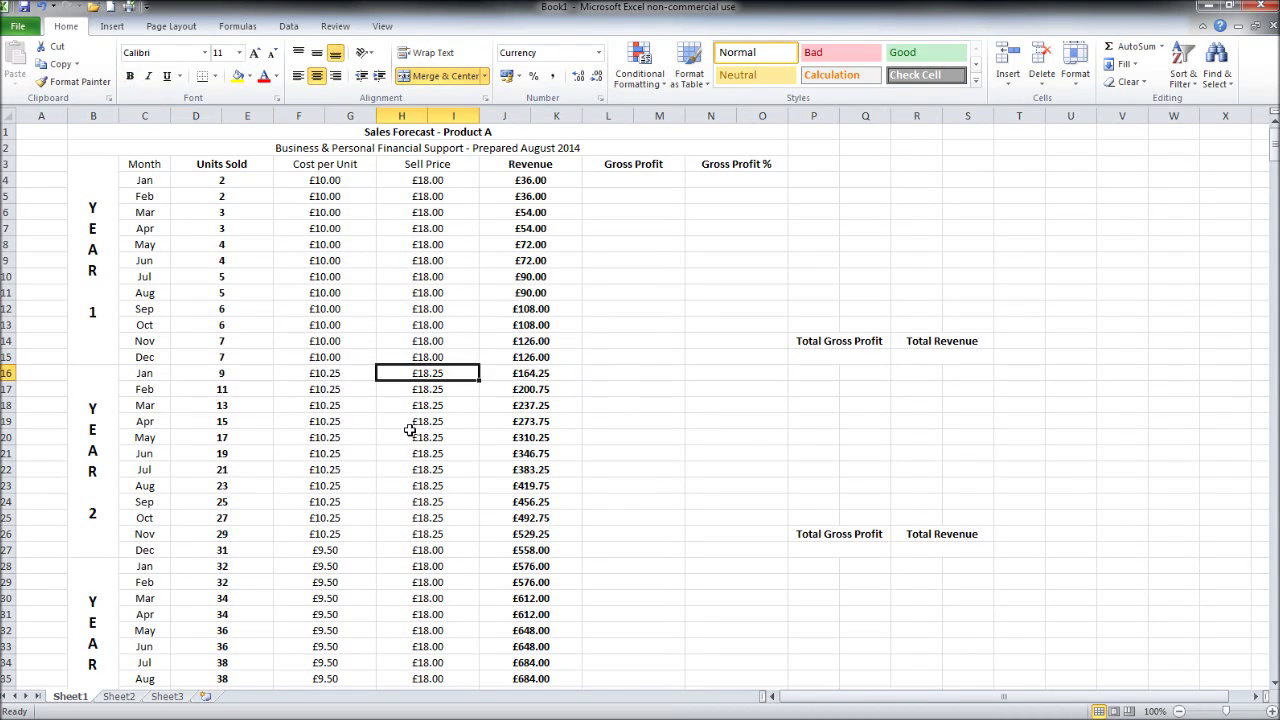
{"action": "left_click", "coordinate": [620, 168]}
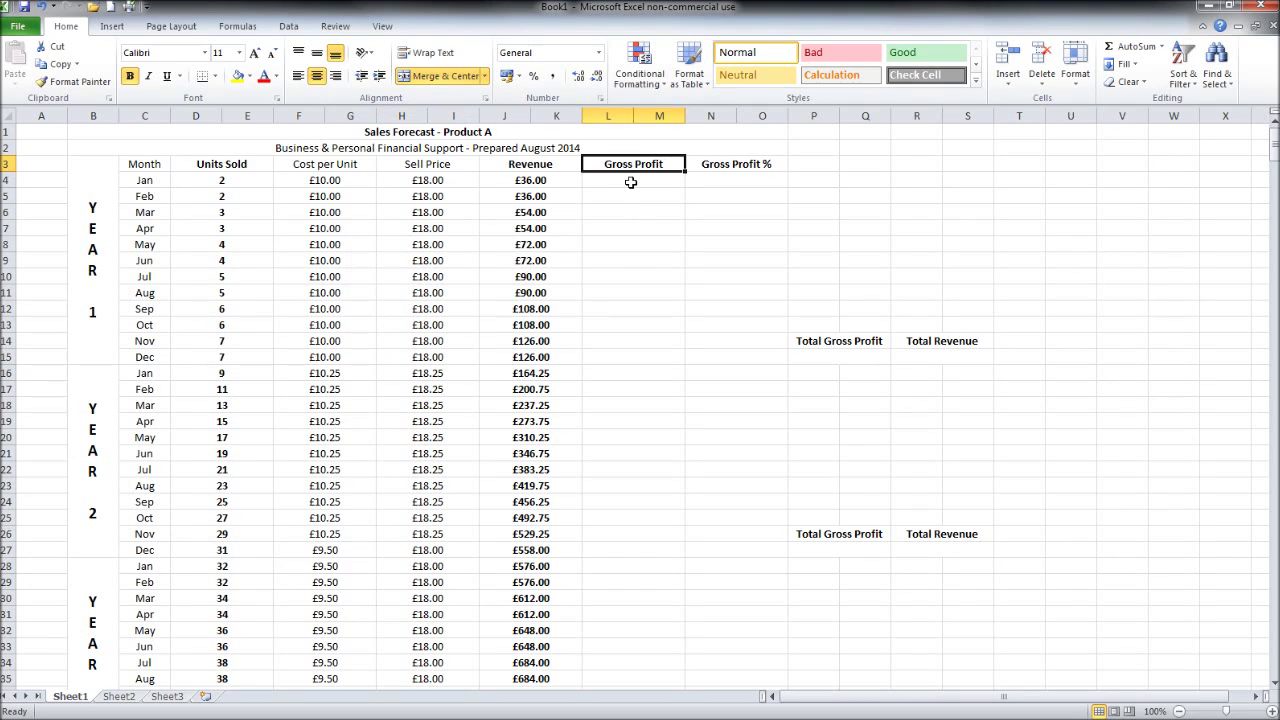
{"action": "left_click", "coordinate": [633, 183]}
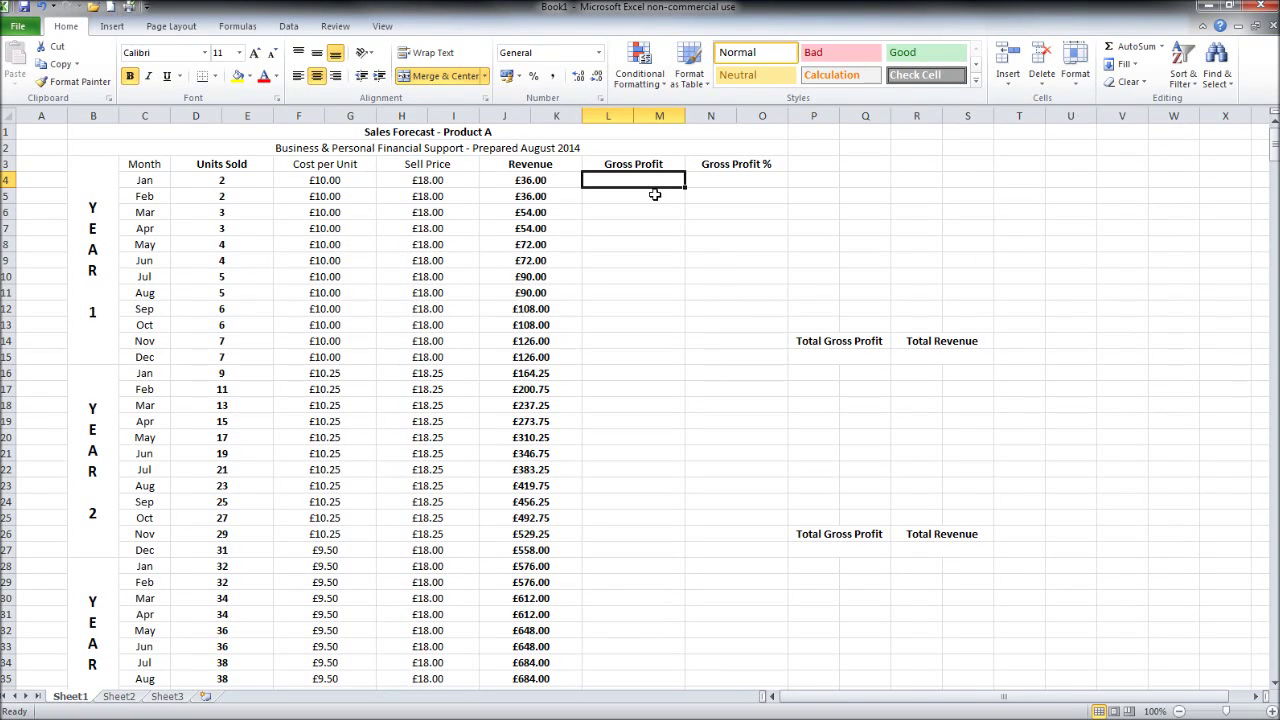
- Enter =J4-(F4*D4) in L4 as January's gross profit formula
{"action": "type", "text": "="}
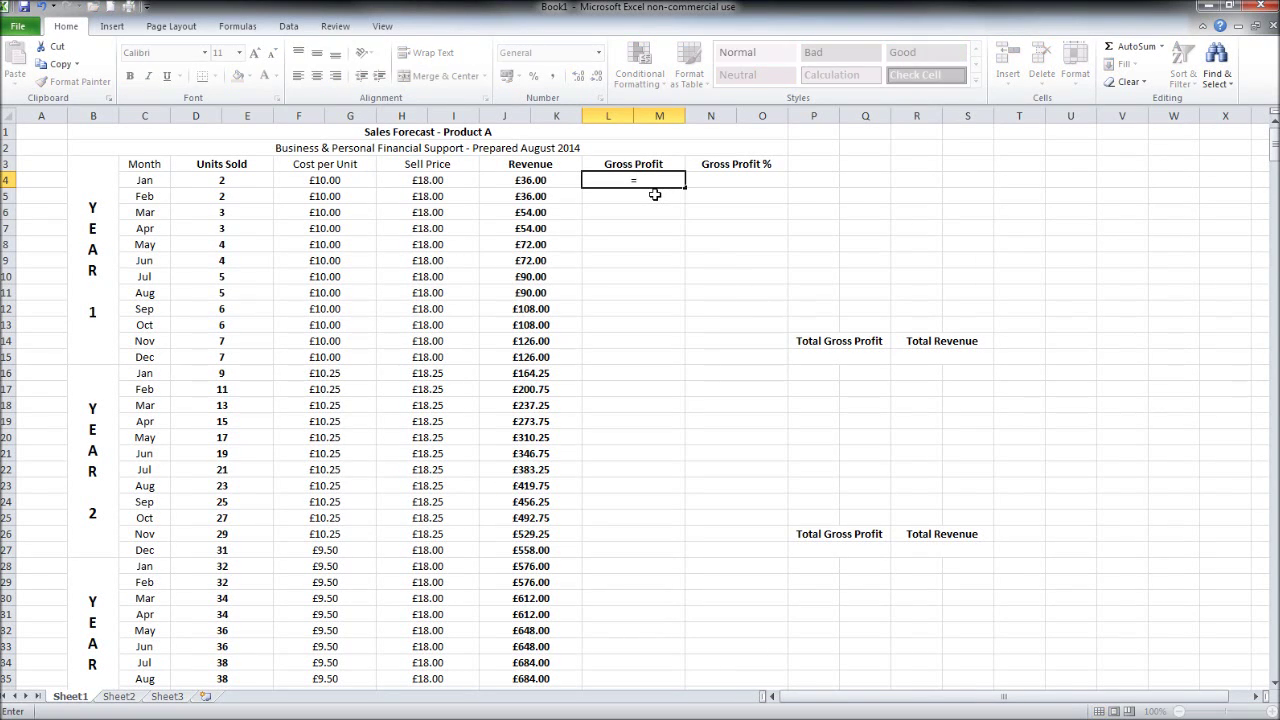
{"action": "left_click", "coordinate": [552, 181]}
{"action": "type", "text": "-("}
{"action": "left_click", "coordinate": [333, 182]}
{"action": "type", "text": "*"}
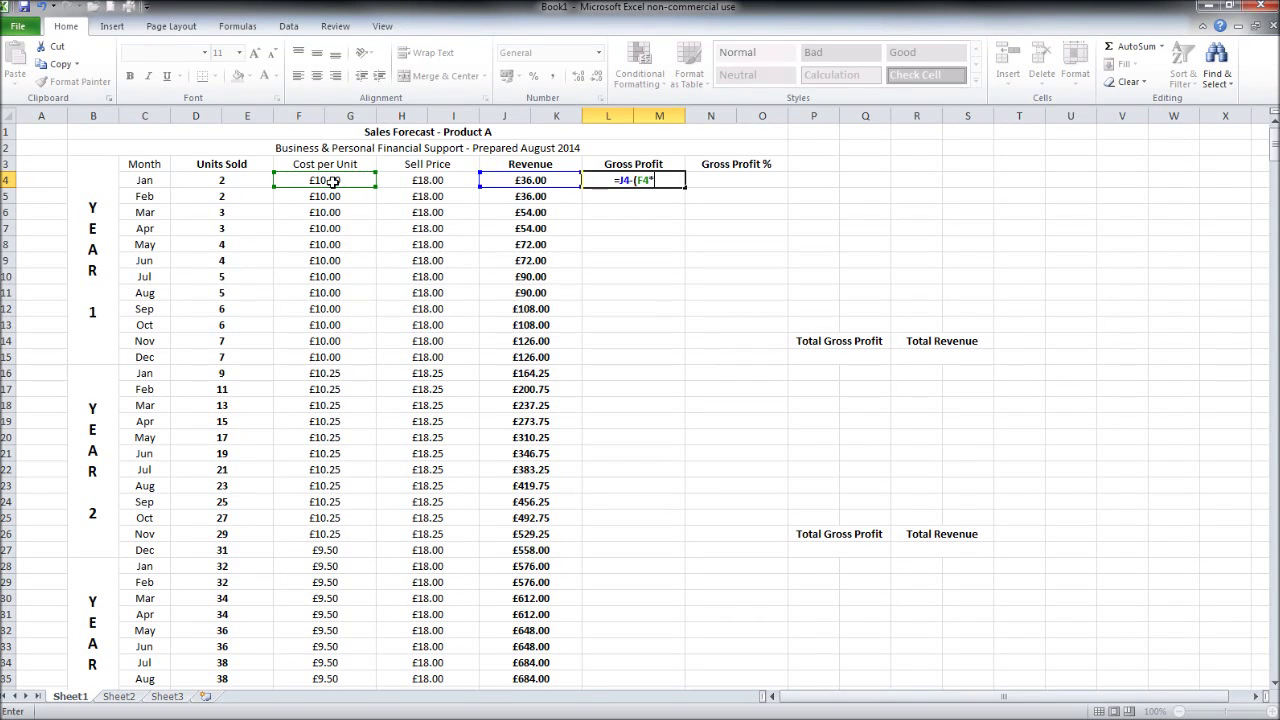
{"action": "left_click", "coordinate": [216, 180]}
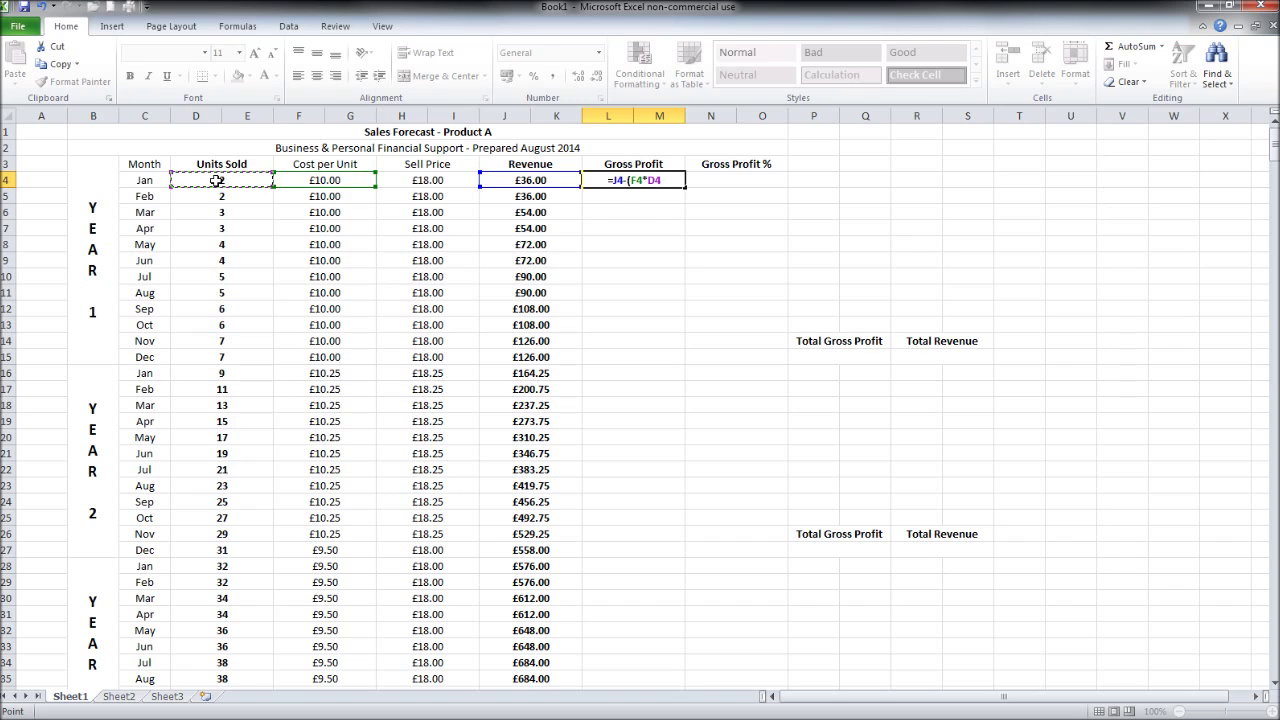
{"action": "type", "text": ")"}
{"action": "key", "text": "Return"}
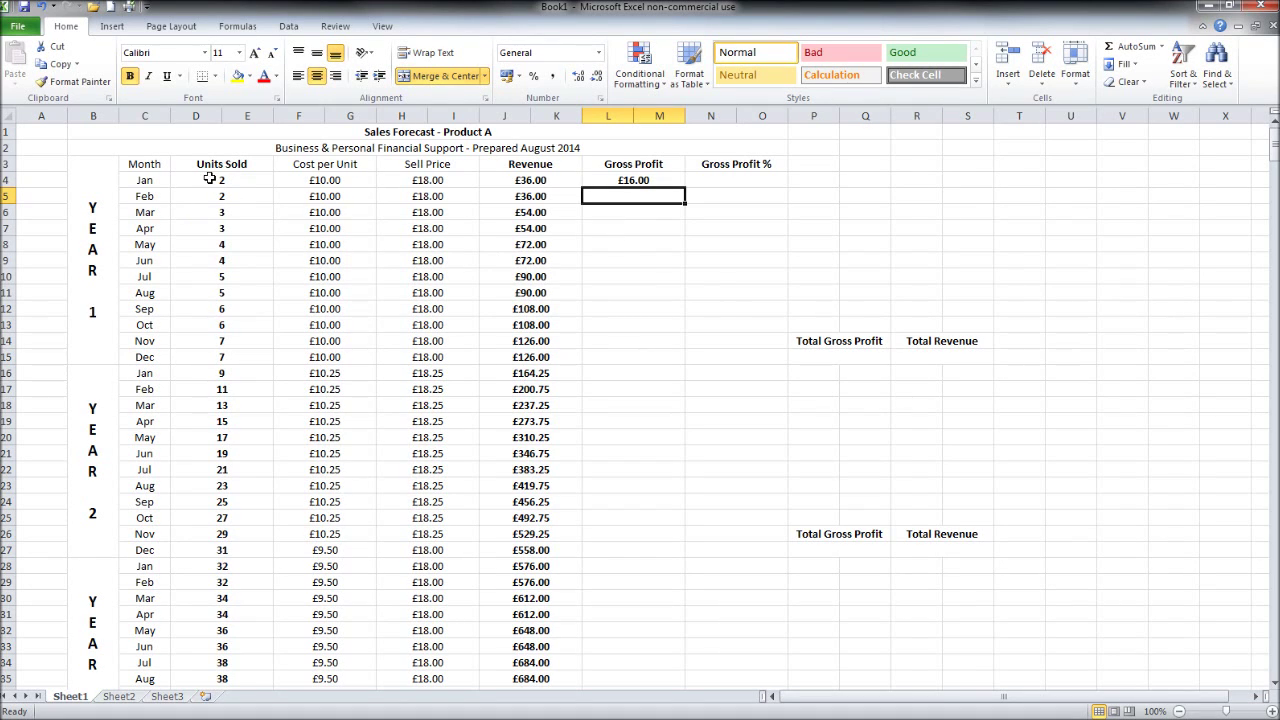
- Review the £16.00 gross profit against January's £36.00 revenue and £18.00 sell price
{"action": "left_click", "coordinate": [648, 180]}
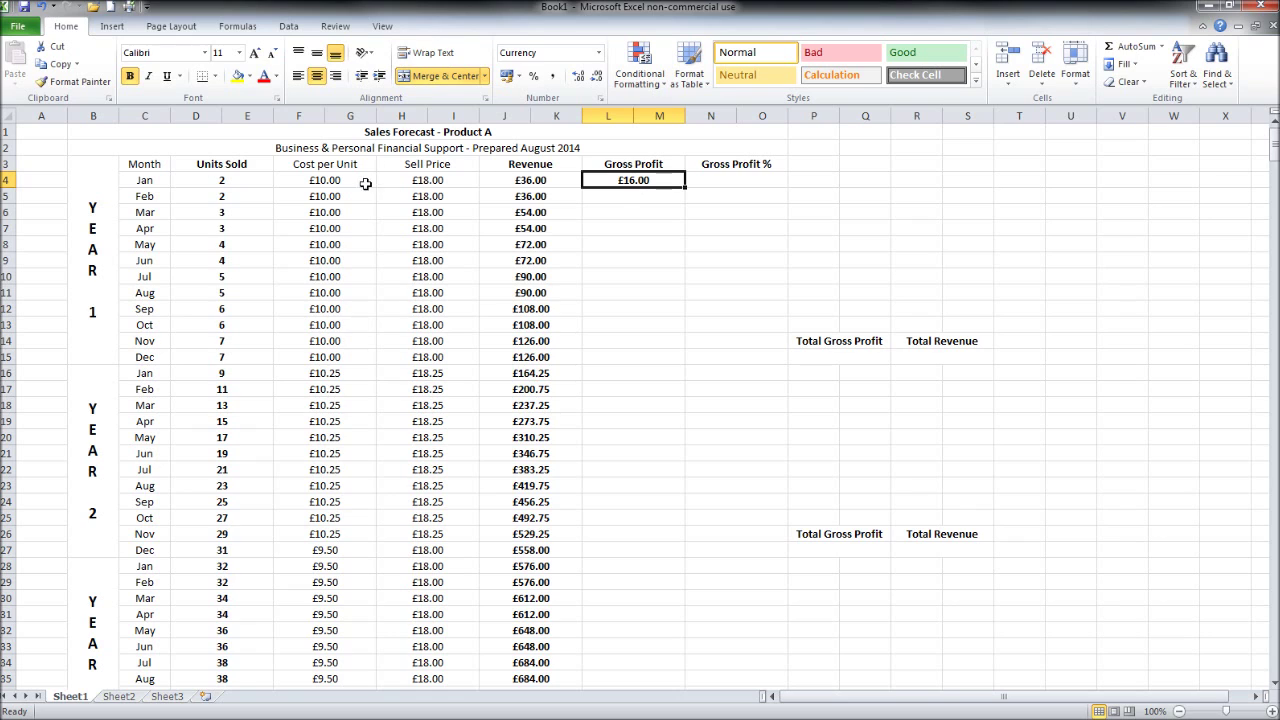
{"action": "left_click", "coordinate": [566, 185]}
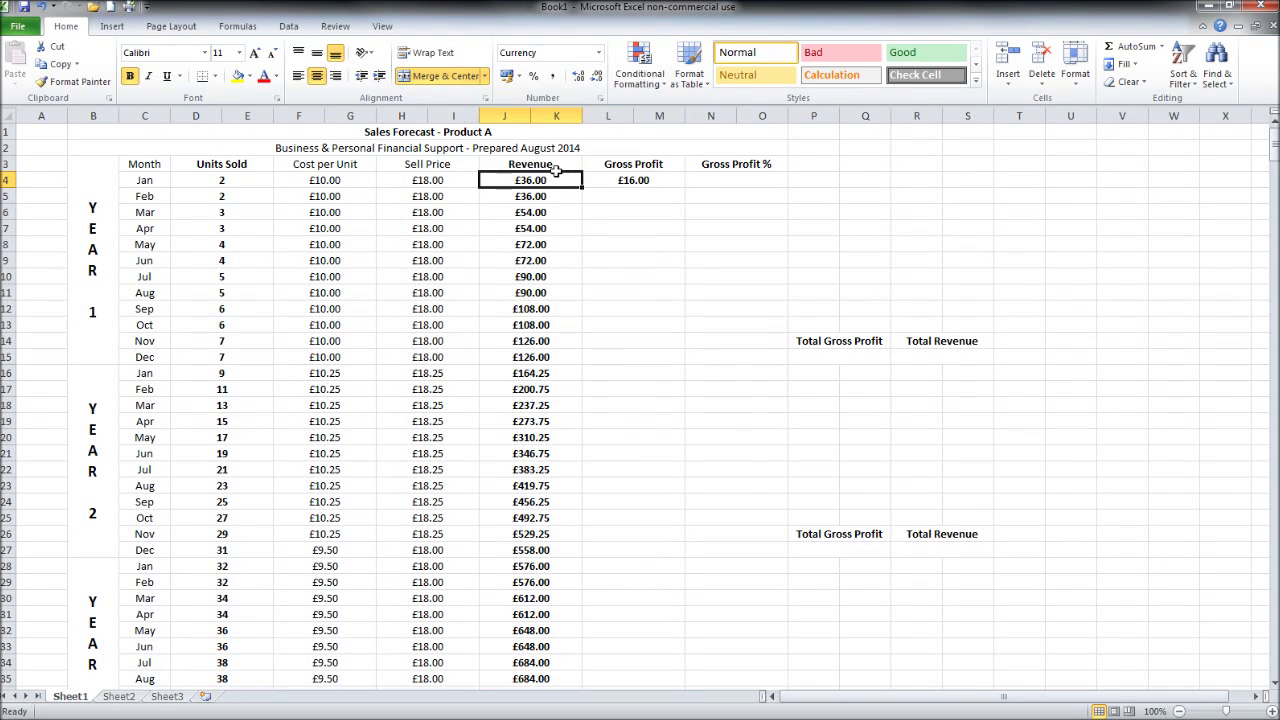
{"action": "left_click", "coordinate": [439, 182]}
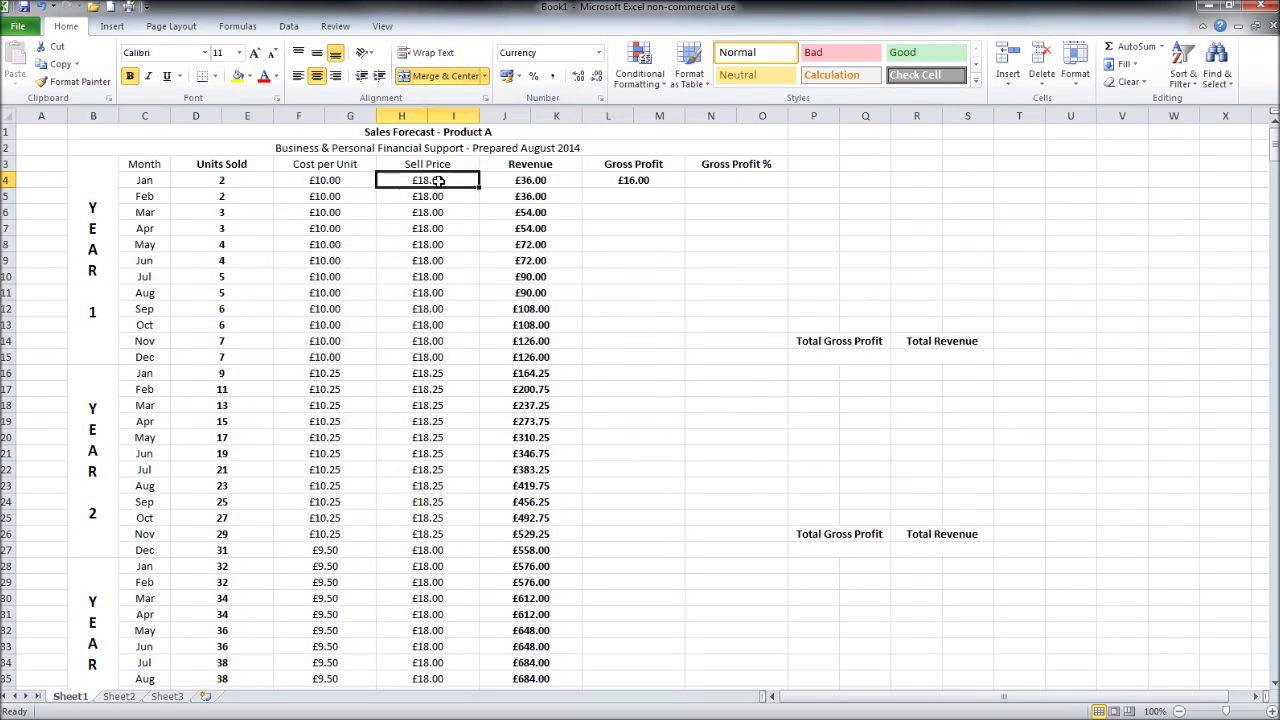
{"action": "left_click", "coordinate": [527, 181]}
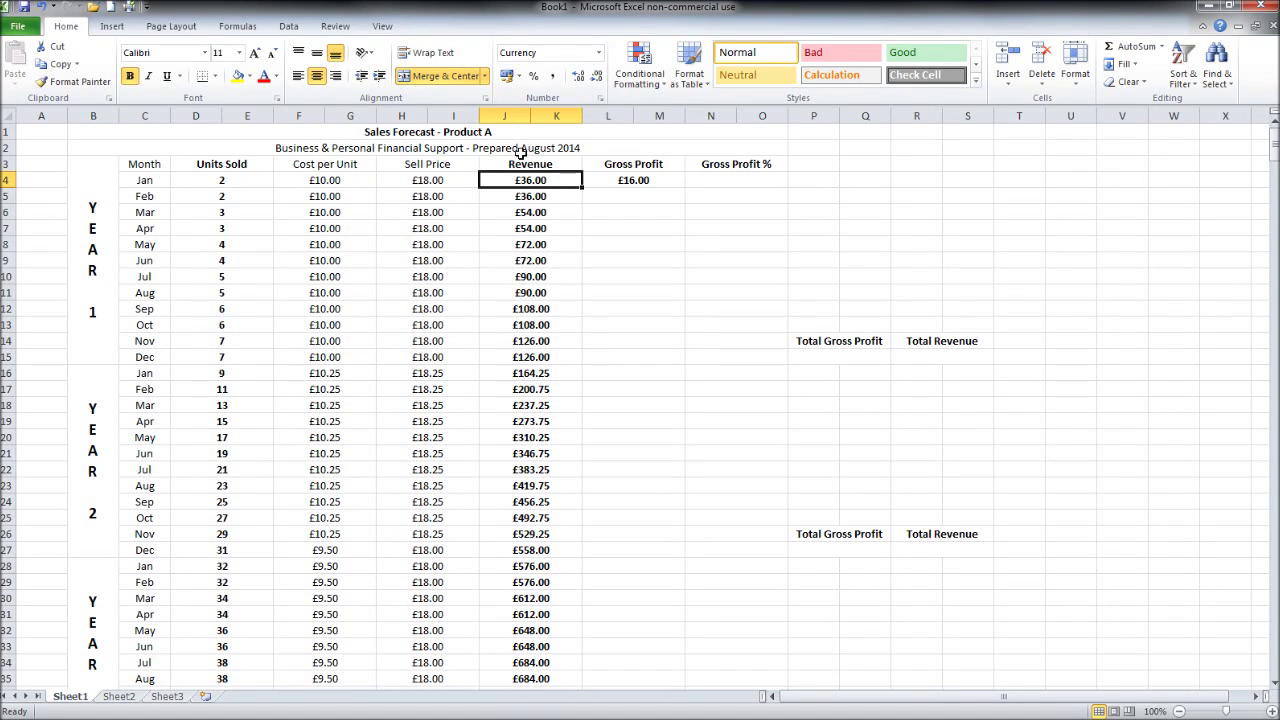
- Copy the L4 gross profit formula down to row 39 for all 36 months
{"action": "left_click", "coordinate": [662, 181]}
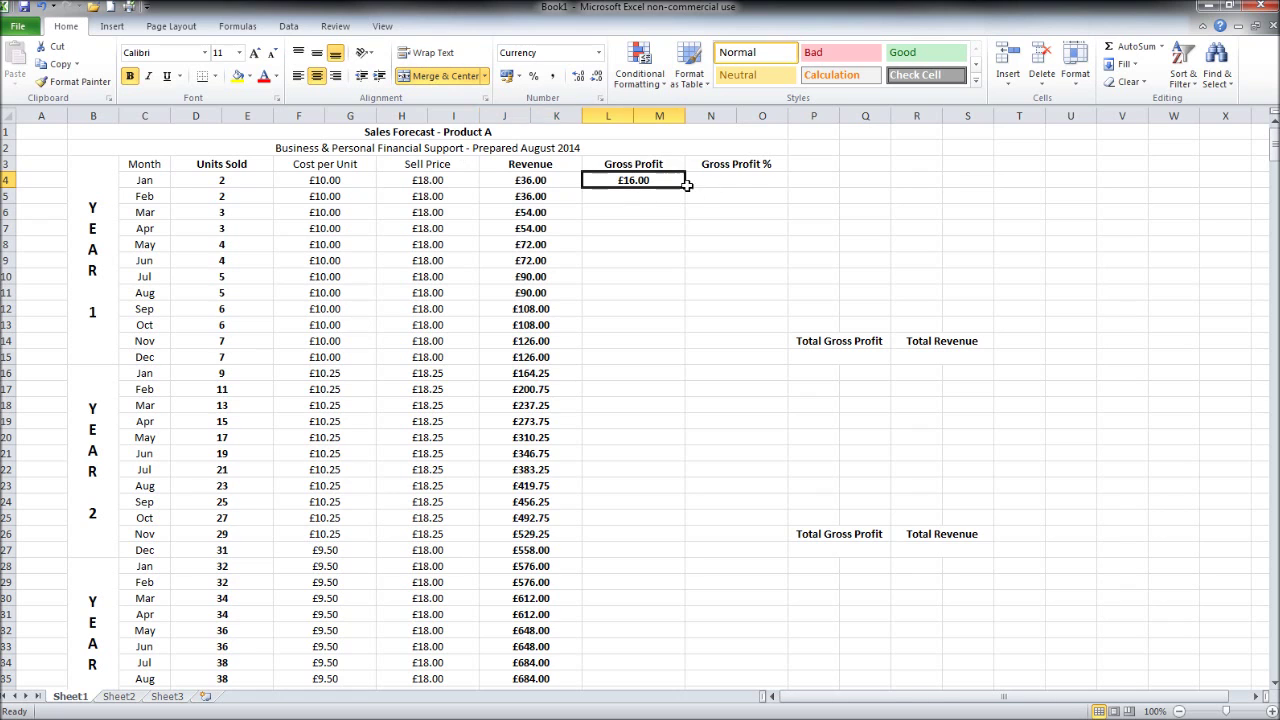
{"action": "left_click_drag", "start_coordinate": [685, 187], "coordinate": [684, 636]}
{"action": "scroll", "coordinate": [705, 638], "scroll_direction": "up", "scroll_amount": 3}
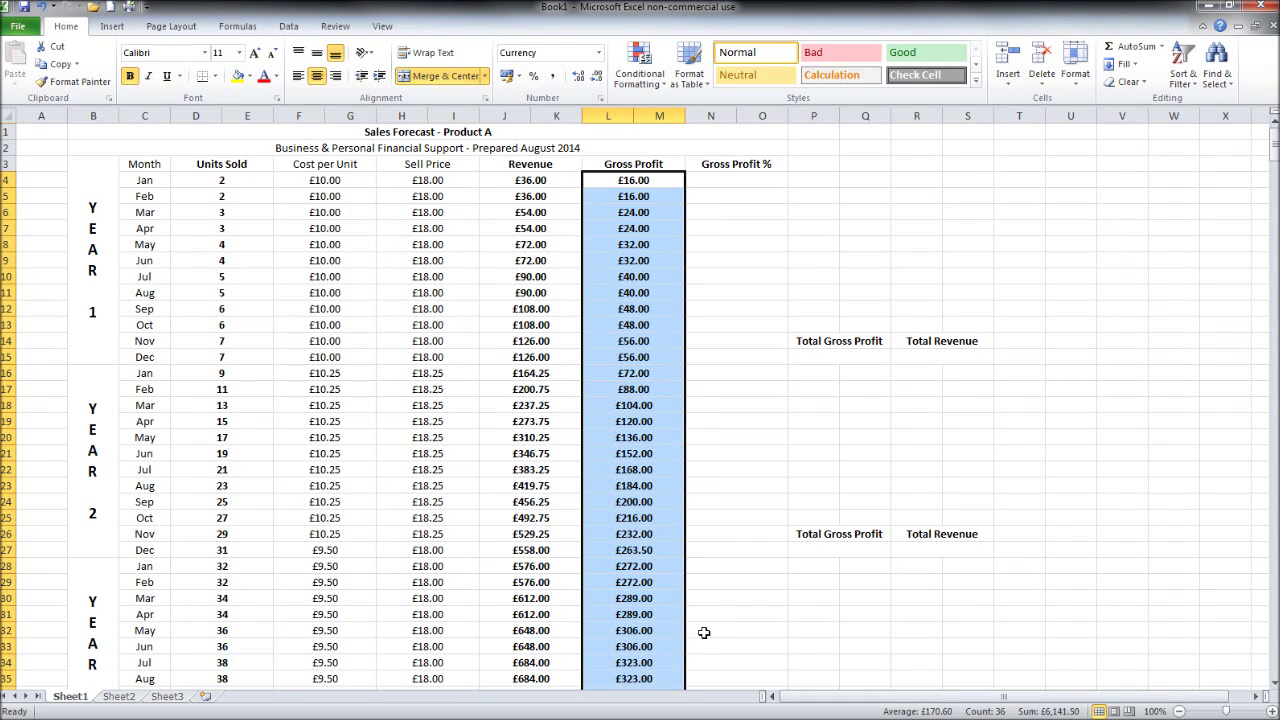
{"action": "left_click", "coordinate": [762, 178]}
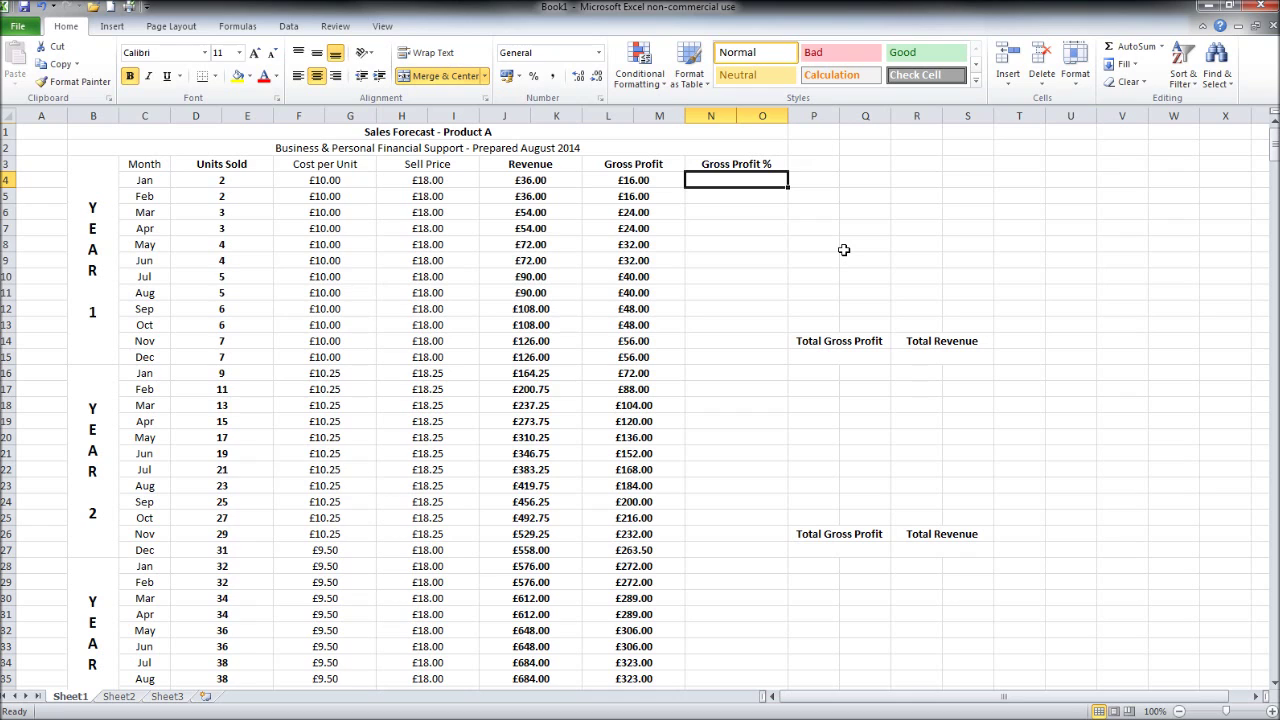
- Enter =L4/J4 in N4, giving a January gross profit ratio of 0.444444444
{"action": "type", "text": "="}
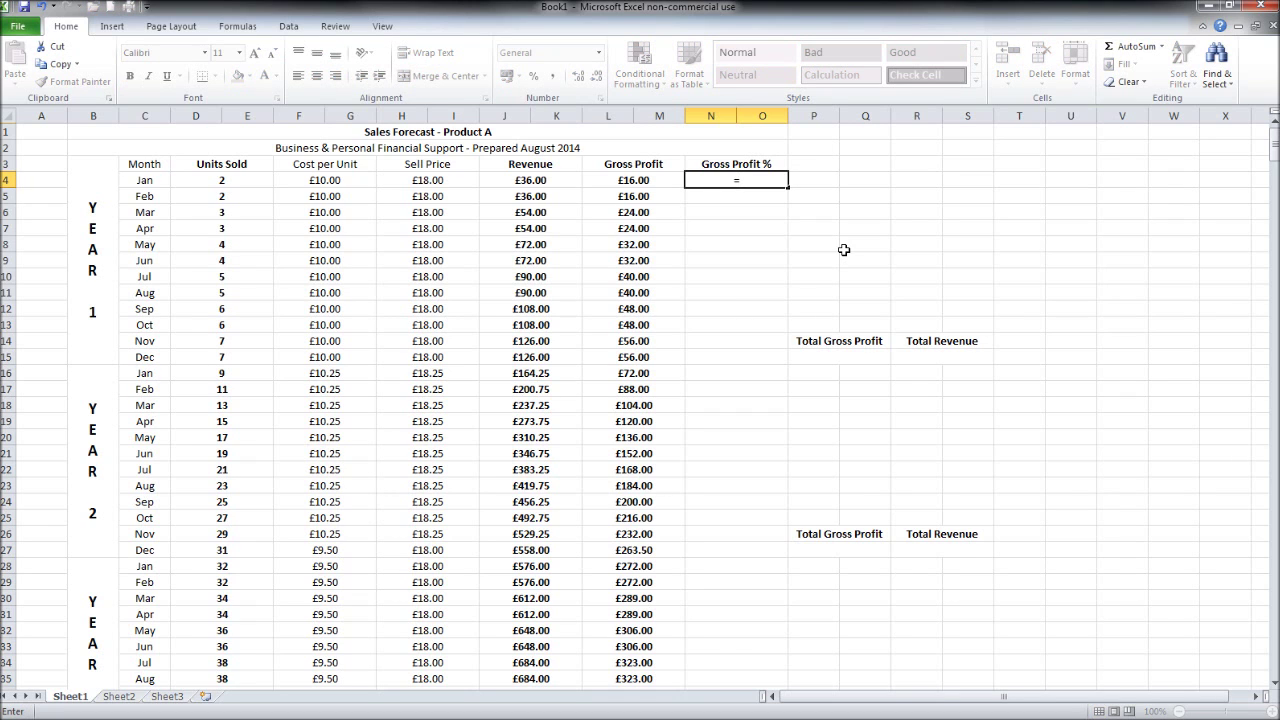
{"action": "left_click", "coordinate": [634, 179]}
{"action": "type", "text": "/"}
{"action": "left_click", "coordinate": [550, 180]}
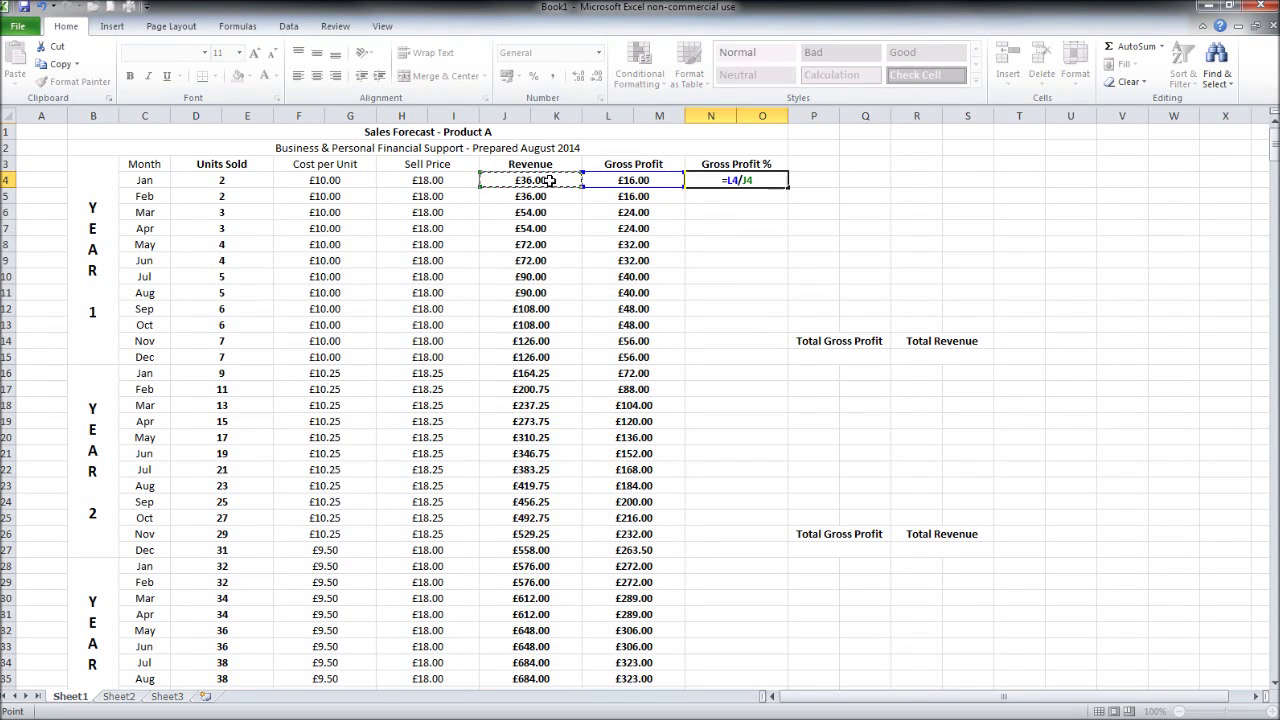
{"action": "key", "text": "Return"}
- Format N4 as Percentage with 0 decimal places so it shows 44%
{"action": "right_click", "coordinate": [767, 180]}
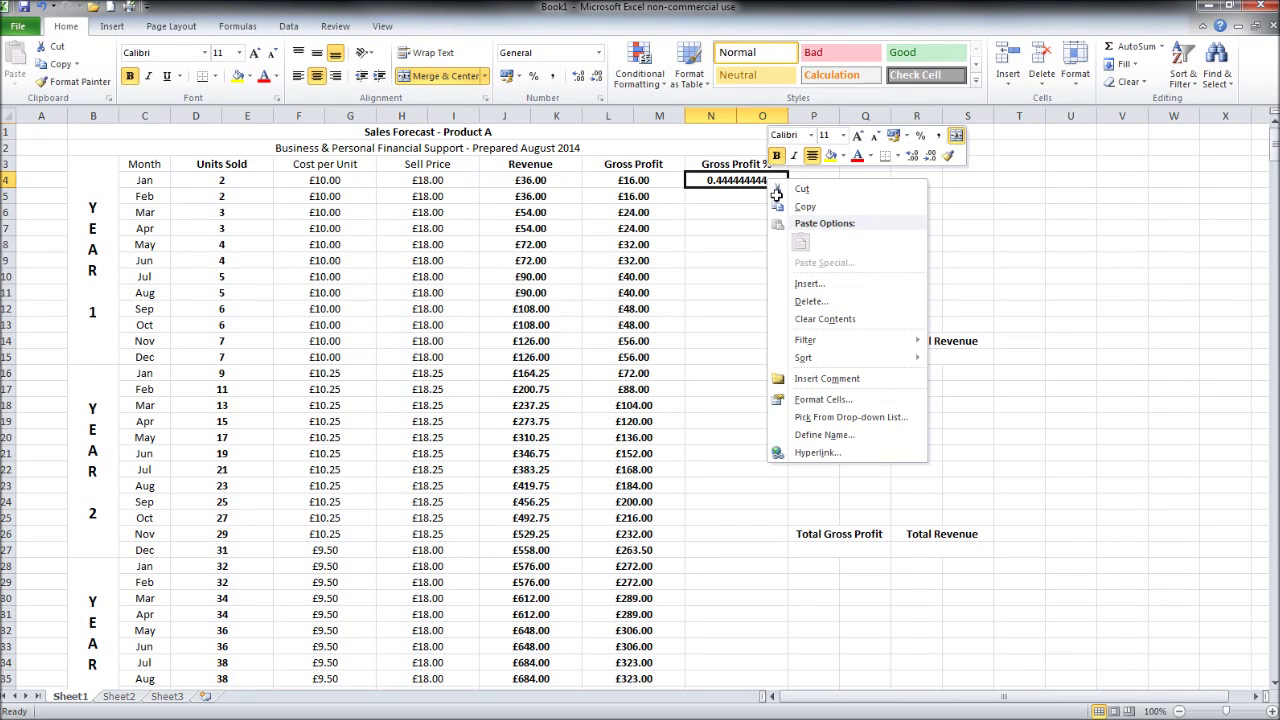
{"action": "left_click", "coordinate": [845, 400]}
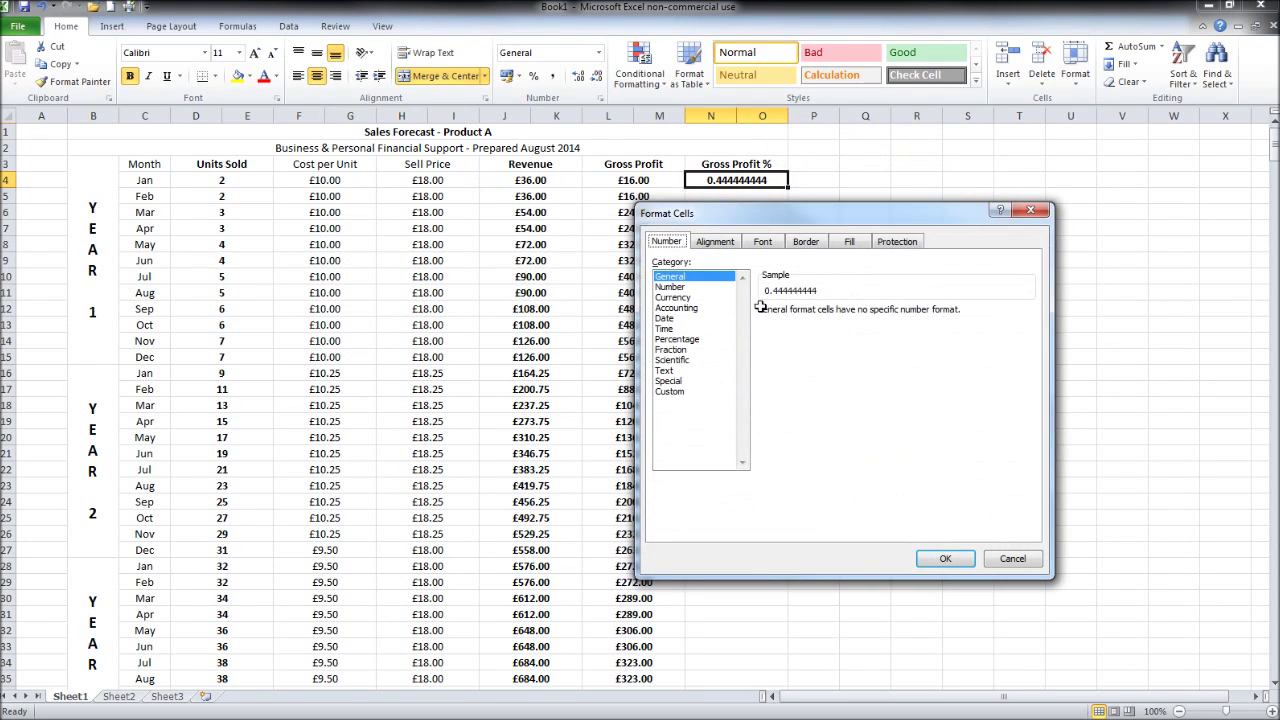
{"action": "left_click", "coordinate": [696, 339]}
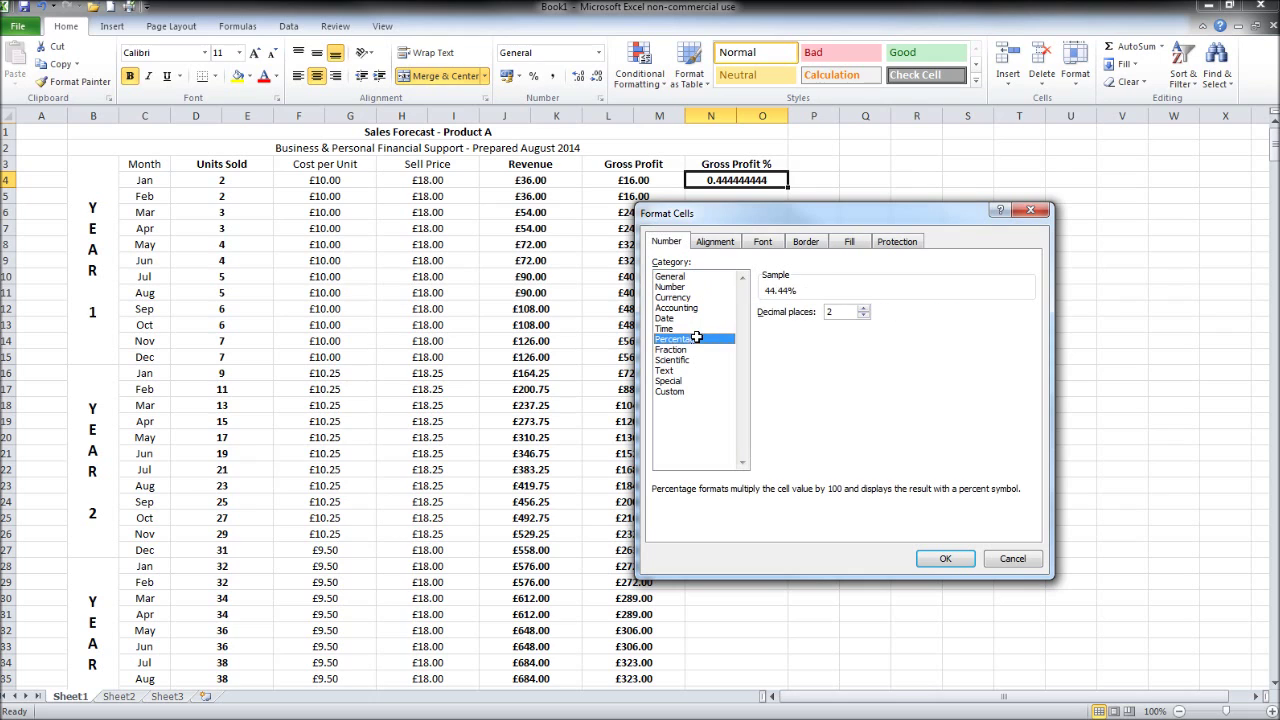
{"action": "left_click", "coordinate": [863, 316]}
{"action": "left_click", "coordinate": [863, 316]}
{"action": "left_click", "coordinate": [945, 558]}
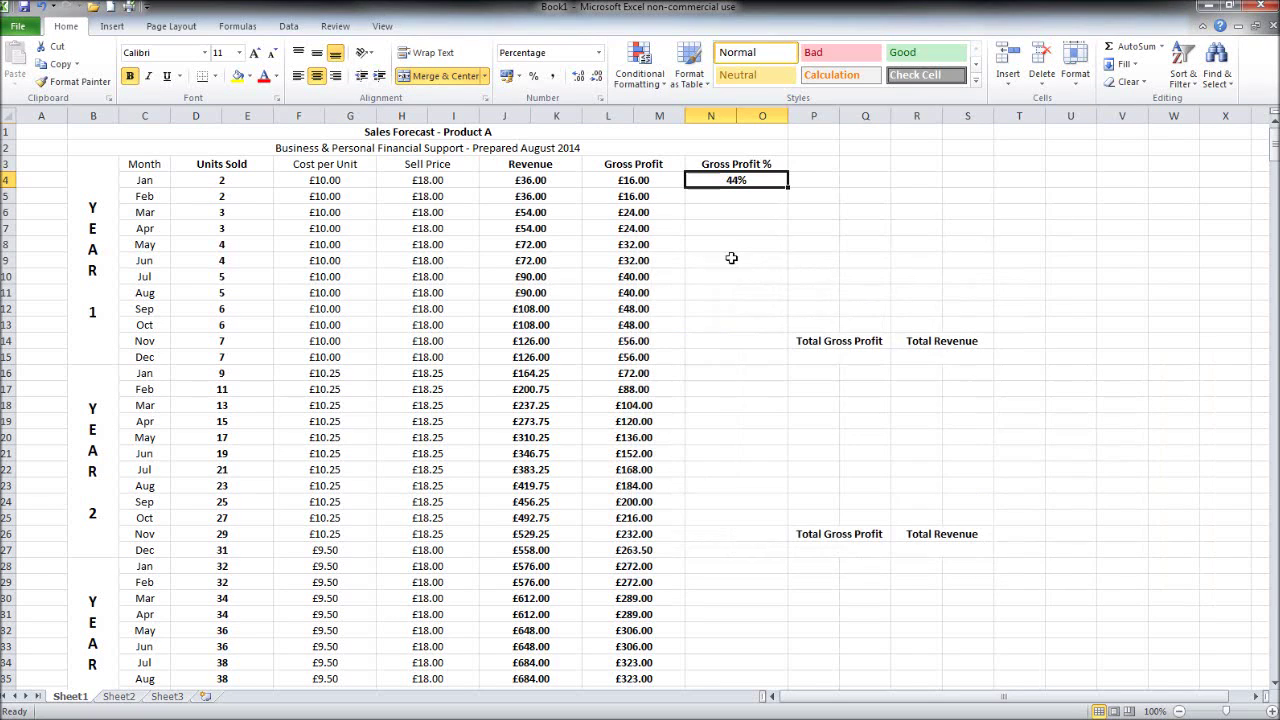
{"action": "left_click", "coordinate": [746, 196]}
{"action": "left_click", "coordinate": [765, 181]}
- Copy the 44% formula down to row 39, confirming 47% starts at Year 2 December
{"action": "left_click_drag", "start_coordinate": [788, 188], "coordinate": [762, 663]}
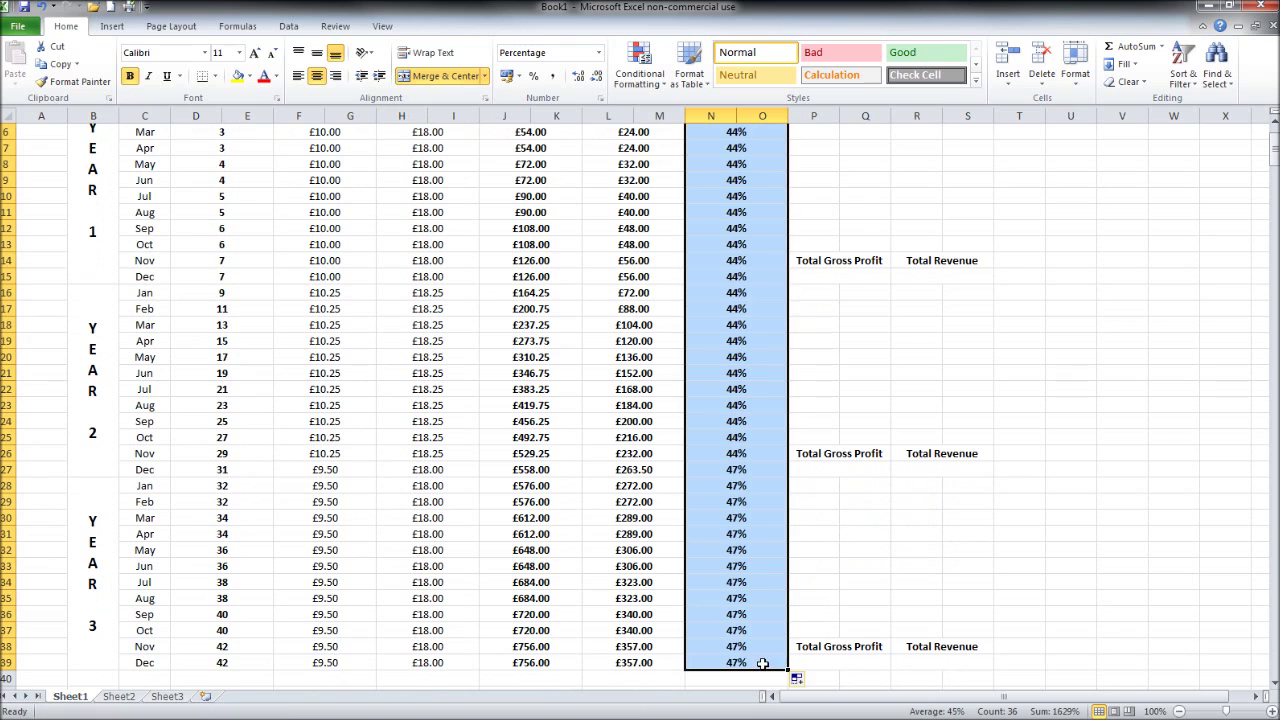
{"action": "scroll", "coordinate": [873, 605], "scroll_direction": "up", "scroll_amount": 2}
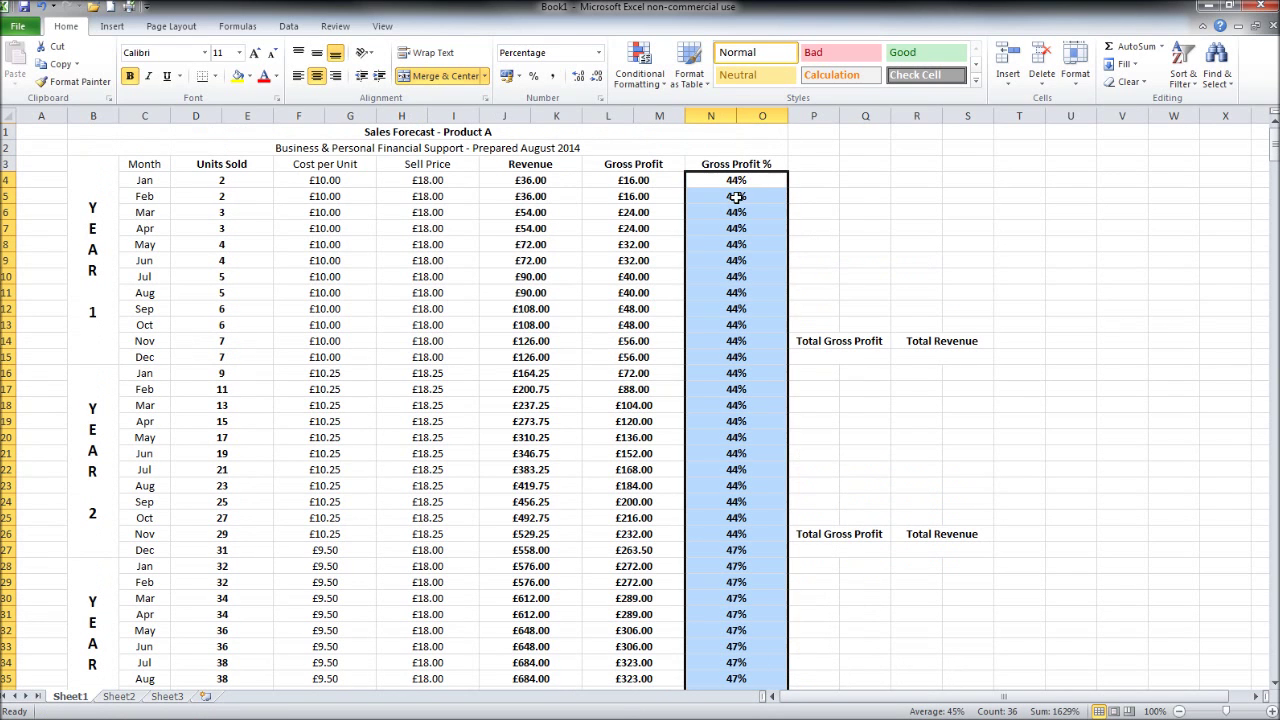
{"action": "left_click", "coordinate": [742, 372]}
{"action": "scroll", "coordinate": [750, 400], "scroll_direction": "down", "scroll_amount": 2}
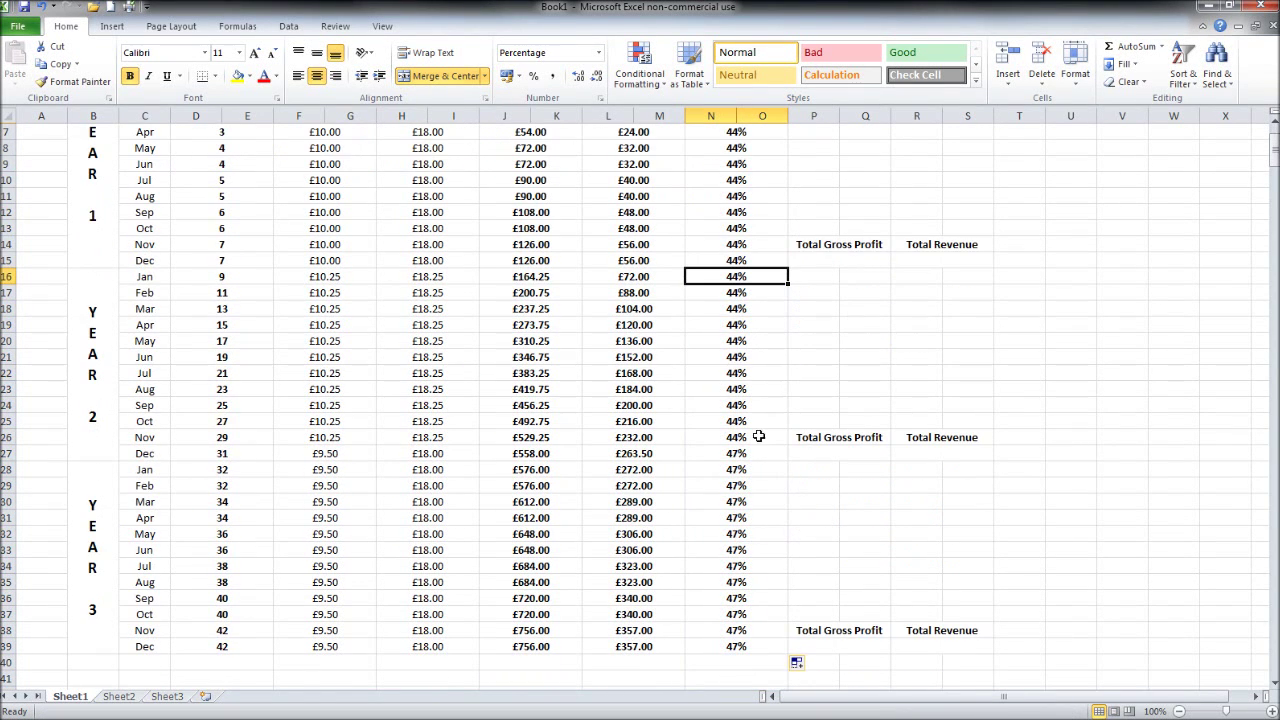
{"action": "left_click", "coordinate": [211, 450]}
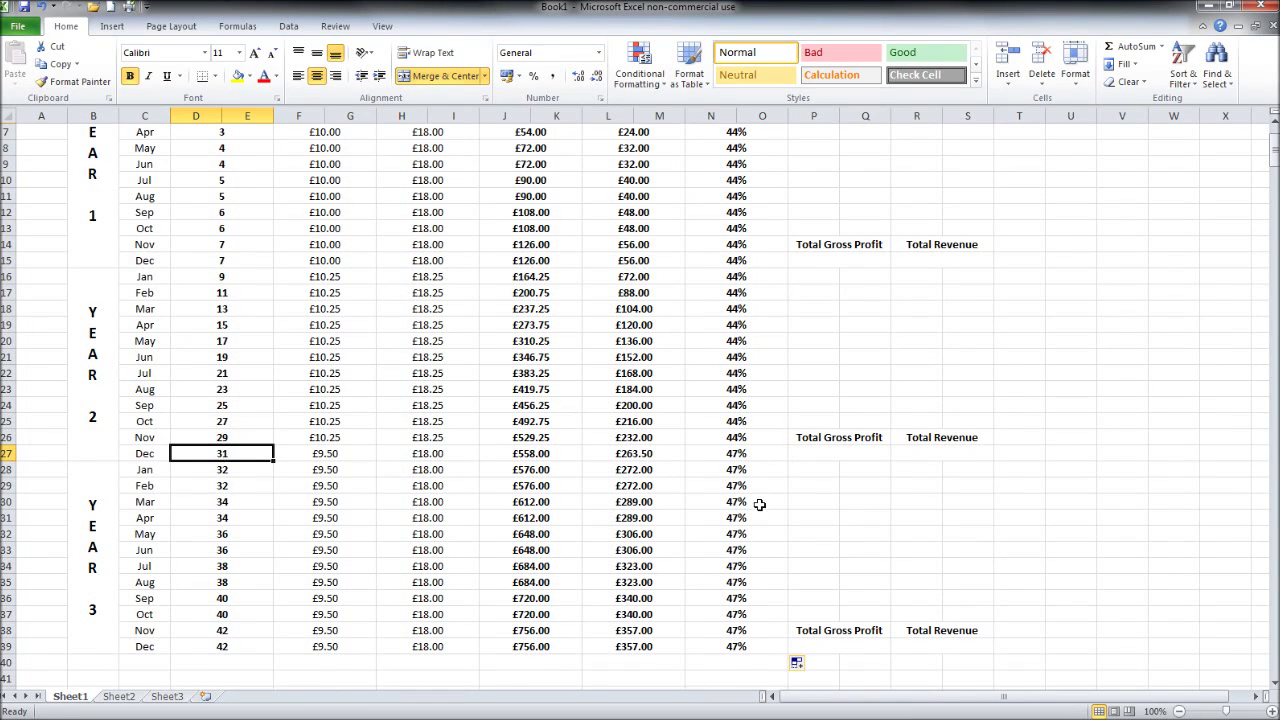
{"action": "scroll", "coordinate": [765, 502], "scroll_direction": "up", "scroll_amount": 2}
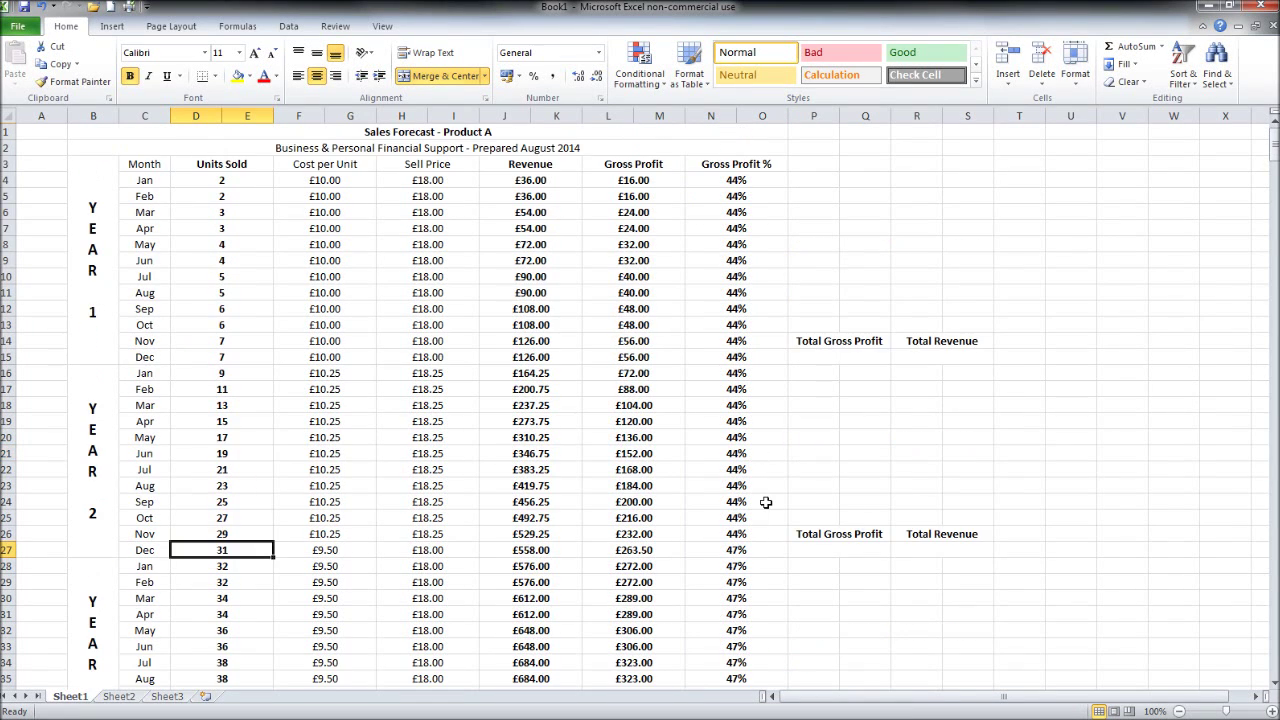